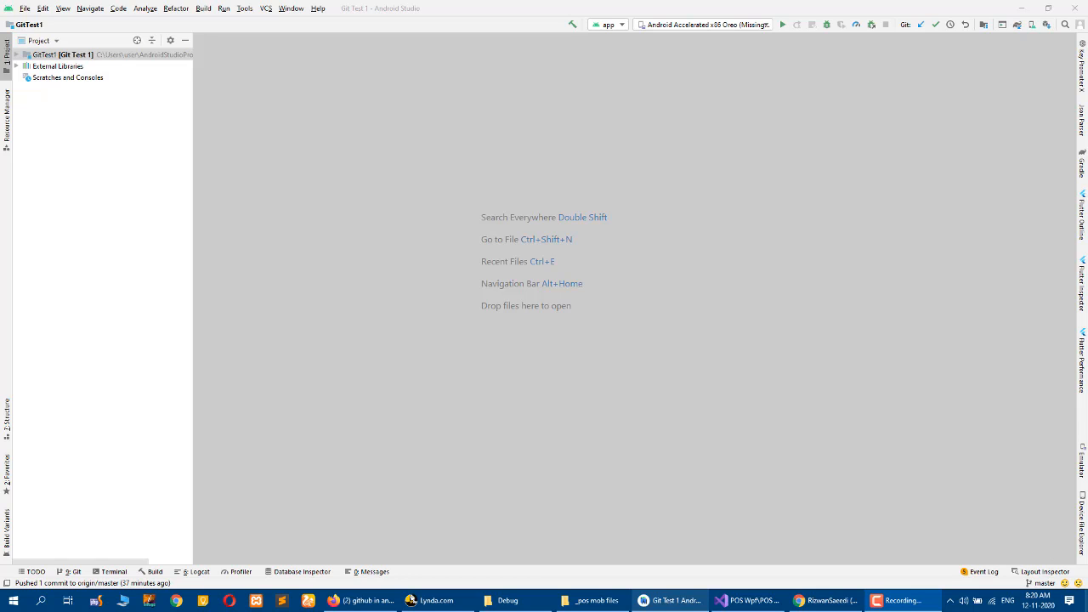
- Switch to Chrome and search Google for "download git" in a new tab
{"action": "left_click", "coordinate": [1086, 605]}
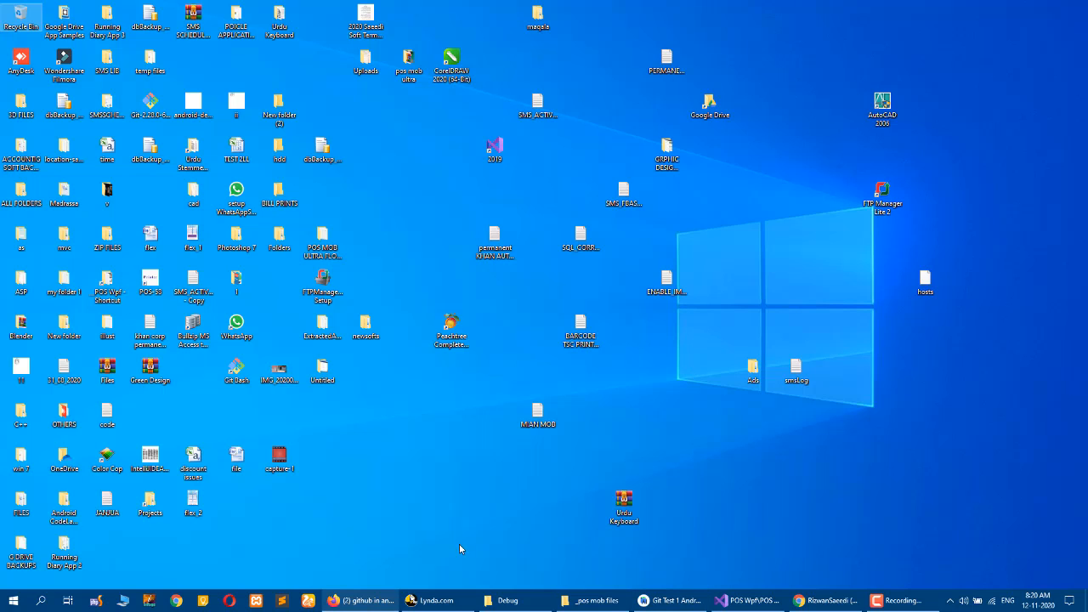
{"action": "left_click", "coordinate": [825, 600]}
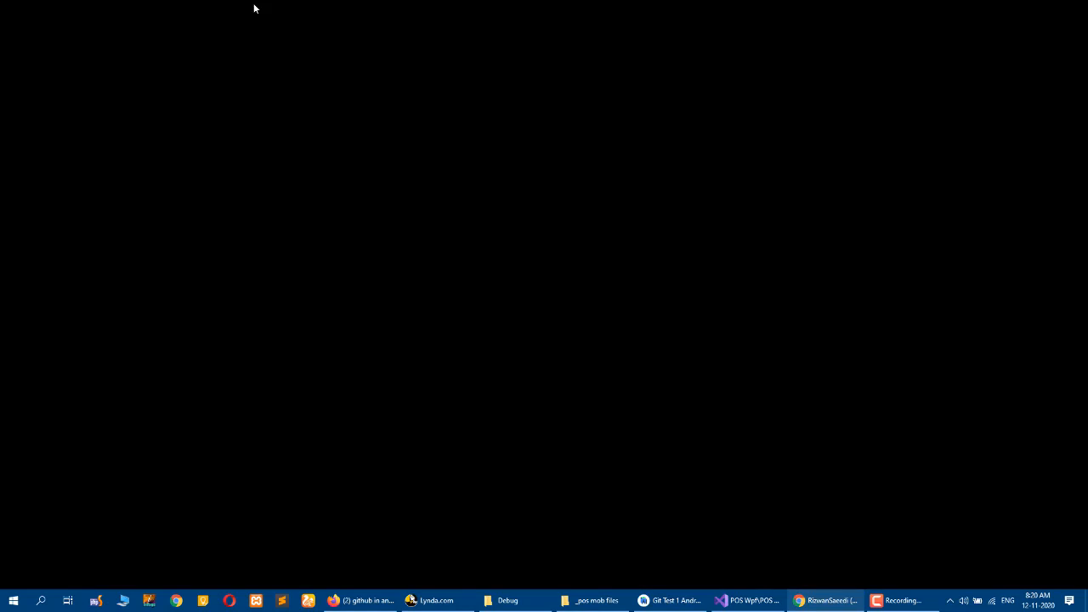
{"action": "left_click", "coordinate": [285, 8]}
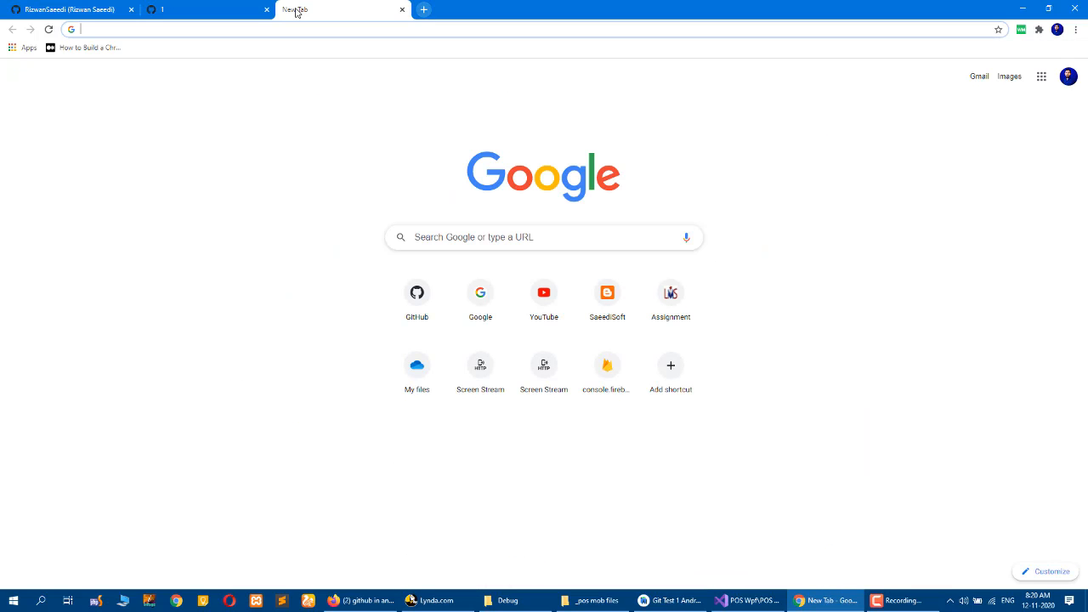
{"action": "type", "text": "doc"}
{"action": "key", "text": "BackSpace"}
{"action": "key", "text": "BackSpace"}
{"action": "key", "text": "BackSpace"}
{"action": "key", "text": "BackSpace"}
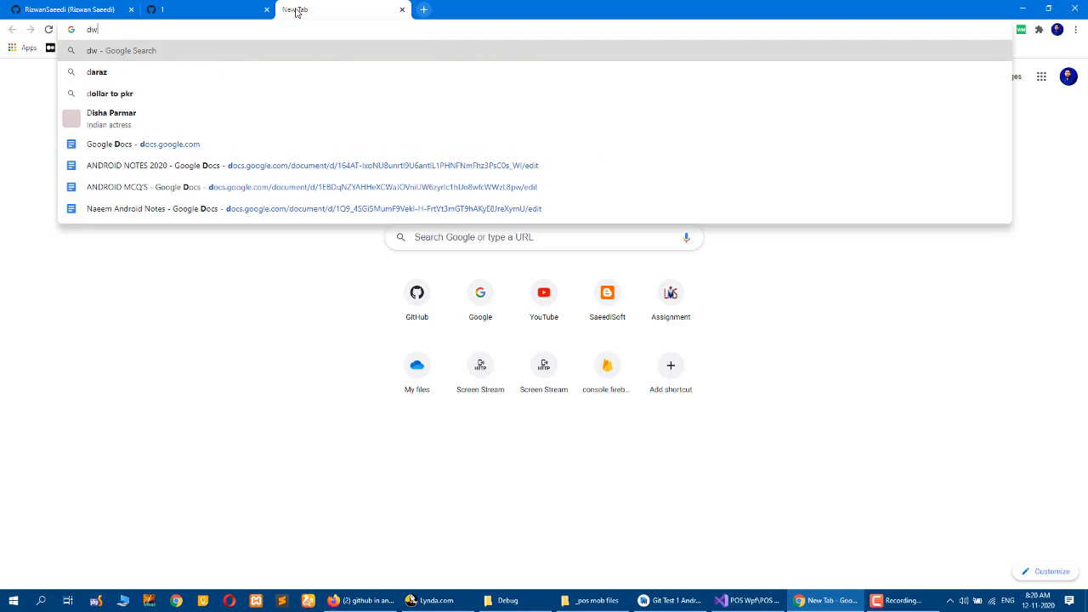
{"action": "type", "text": "downloa"}
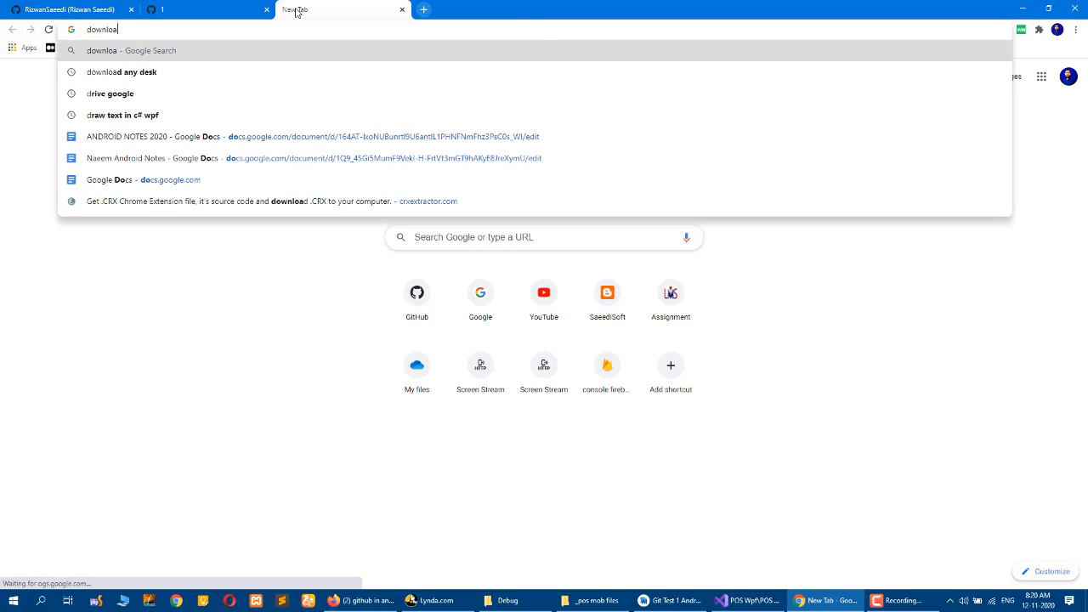
{"action": "type", "text": "d git"}
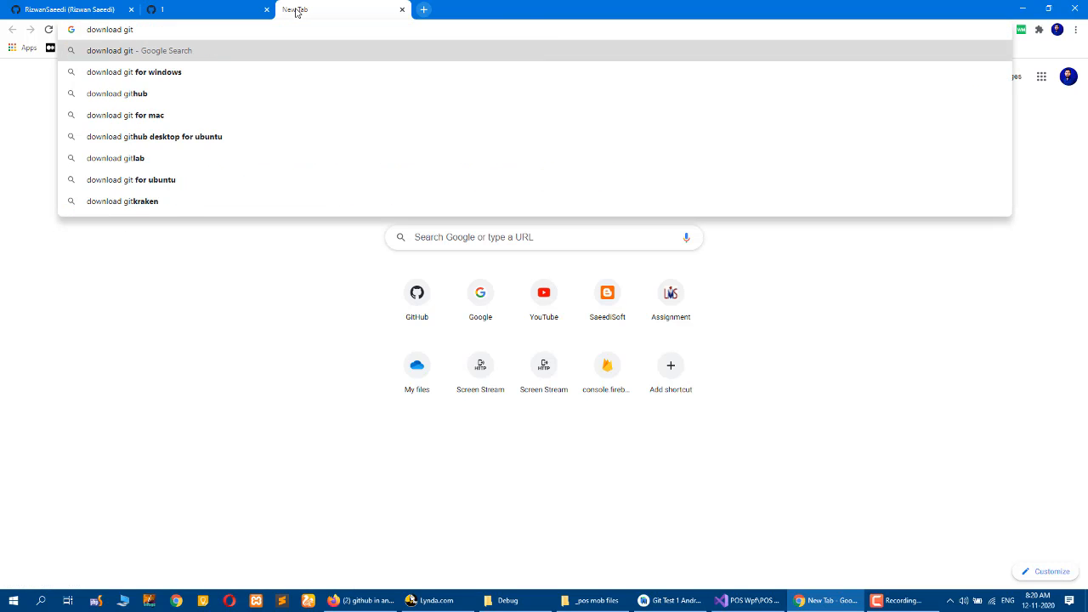
{"action": "key", "text": "Return"}
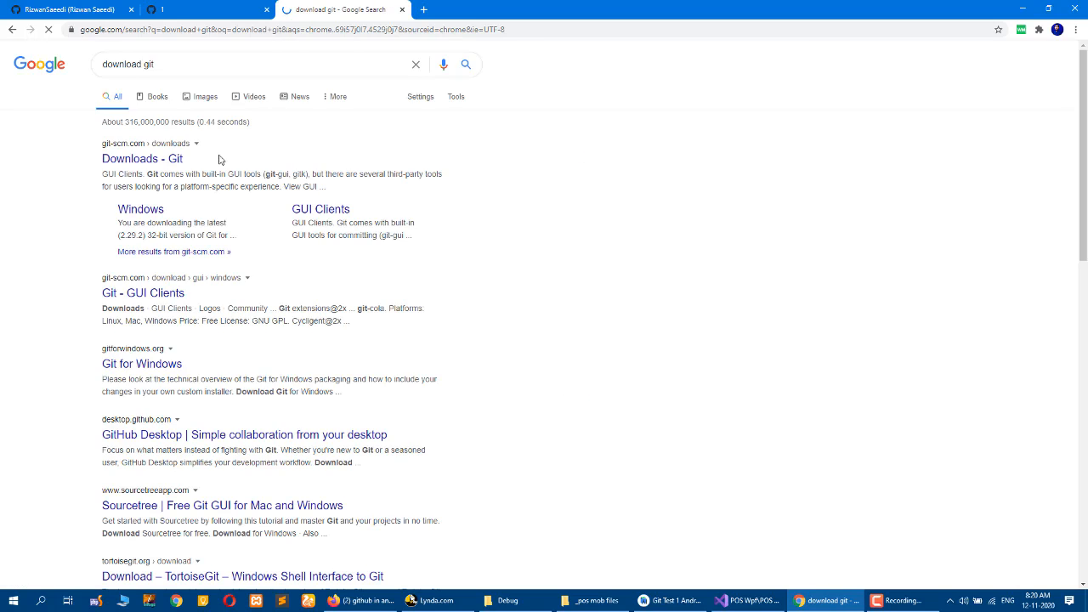
- Download the Windows version of Git from the git-scm.com downloads page and check its progress in the browser's download list
{"action": "left_click", "coordinate": [163, 164]}
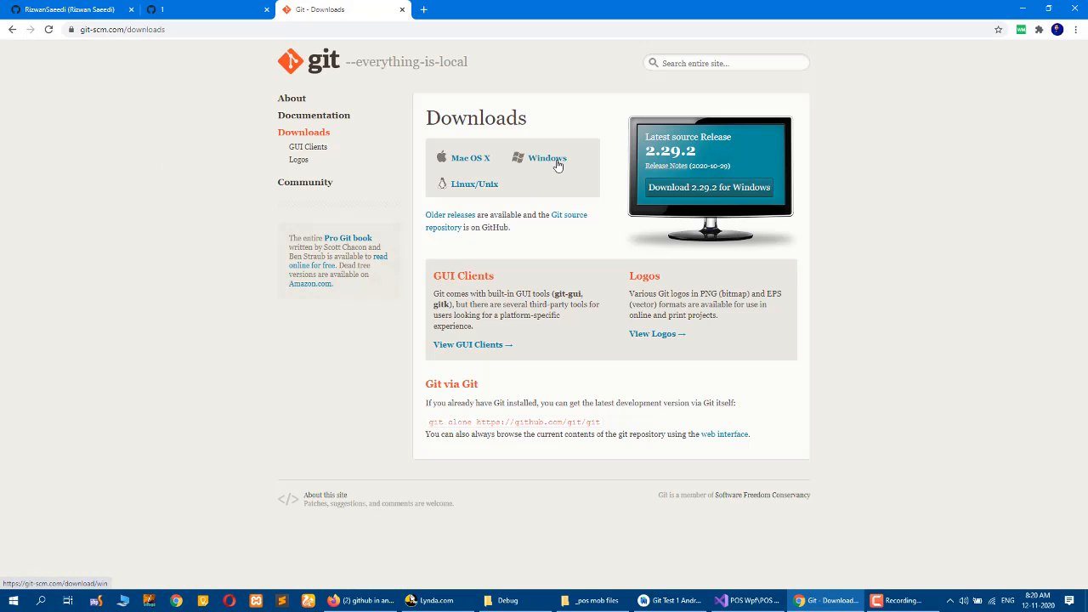
{"action": "left_click", "coordinate": [558, 165]}
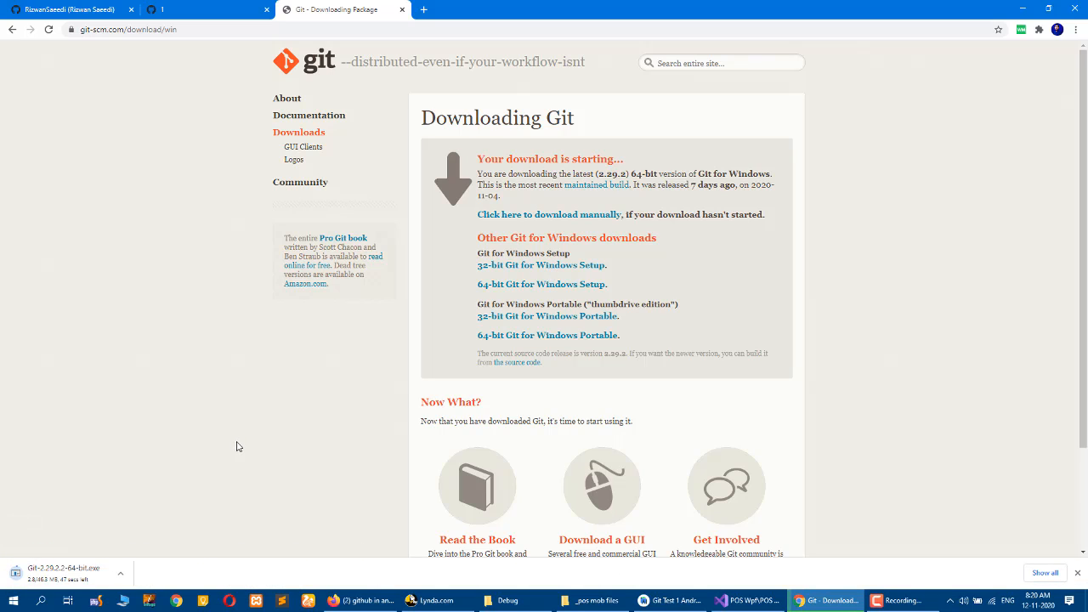
{"action": "key", "text": "ctrl+j"}
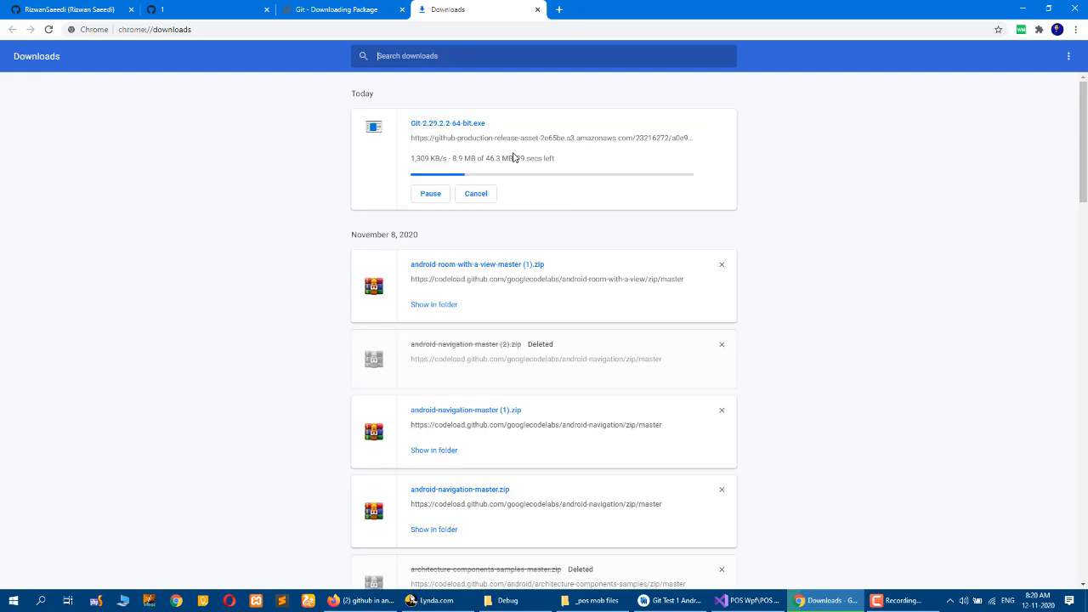
{"action": "left_click", "coordinate": [537, 10]}
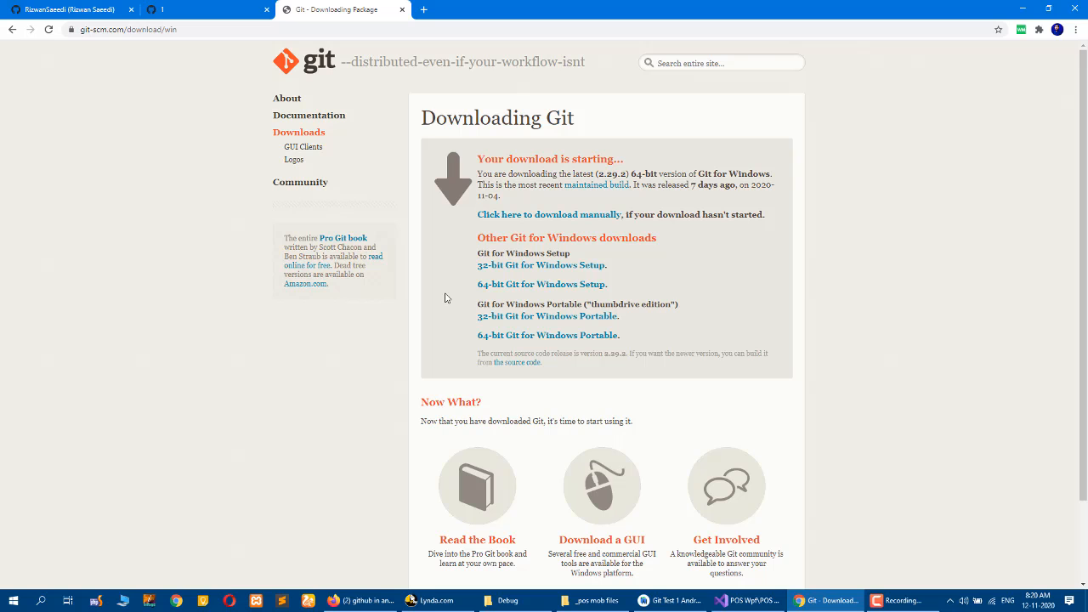
{"action": "left_click", "coordinate": [1086, 596]}
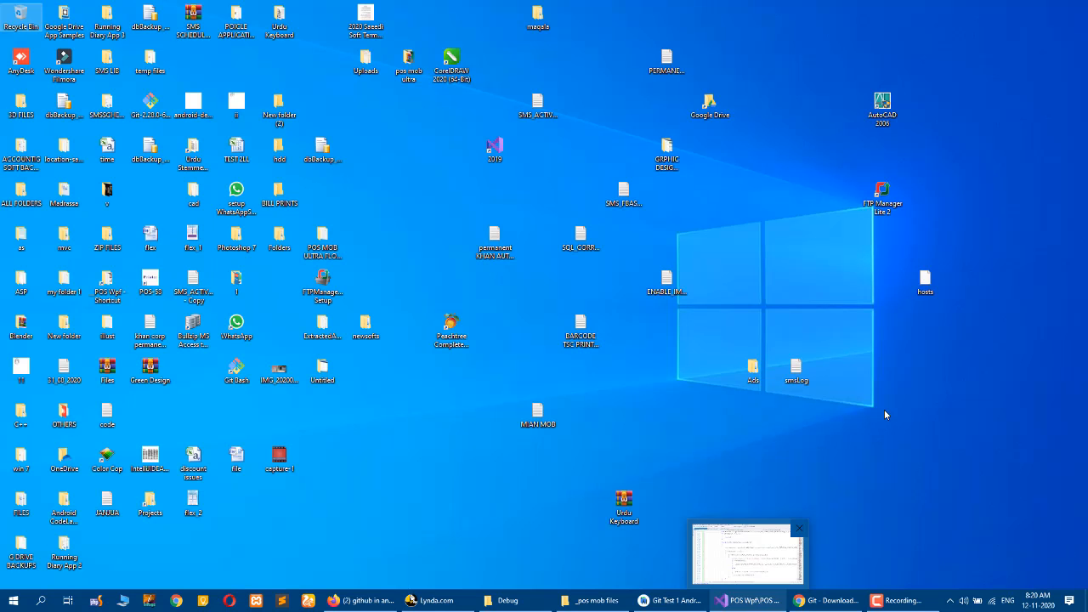
{"action": "right_click", "coordinate": [848, 386]}
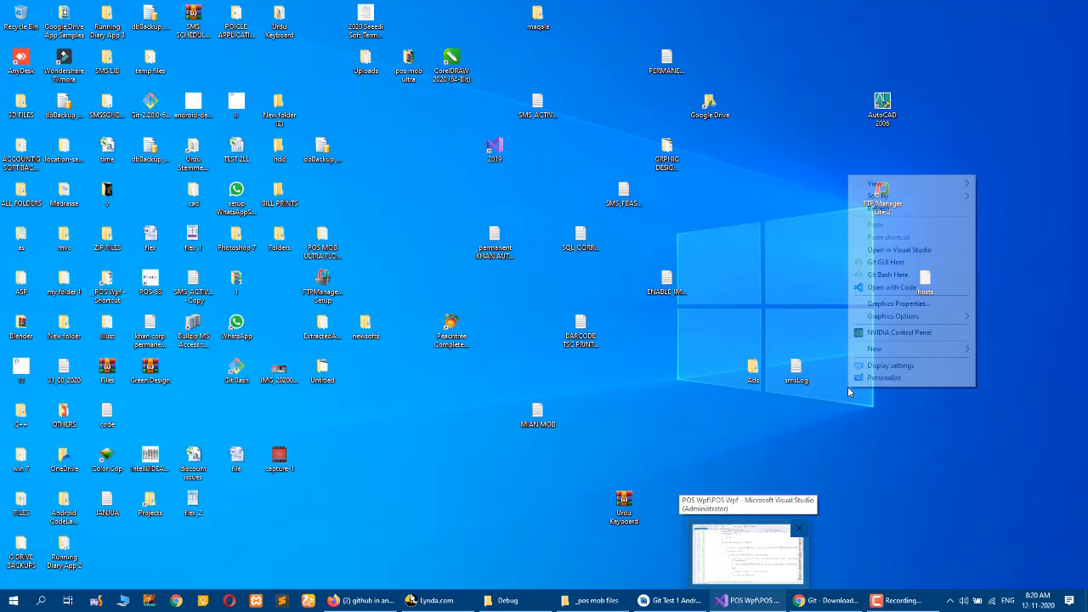
{"action": "left_click", "coordinate": [807, 472]}
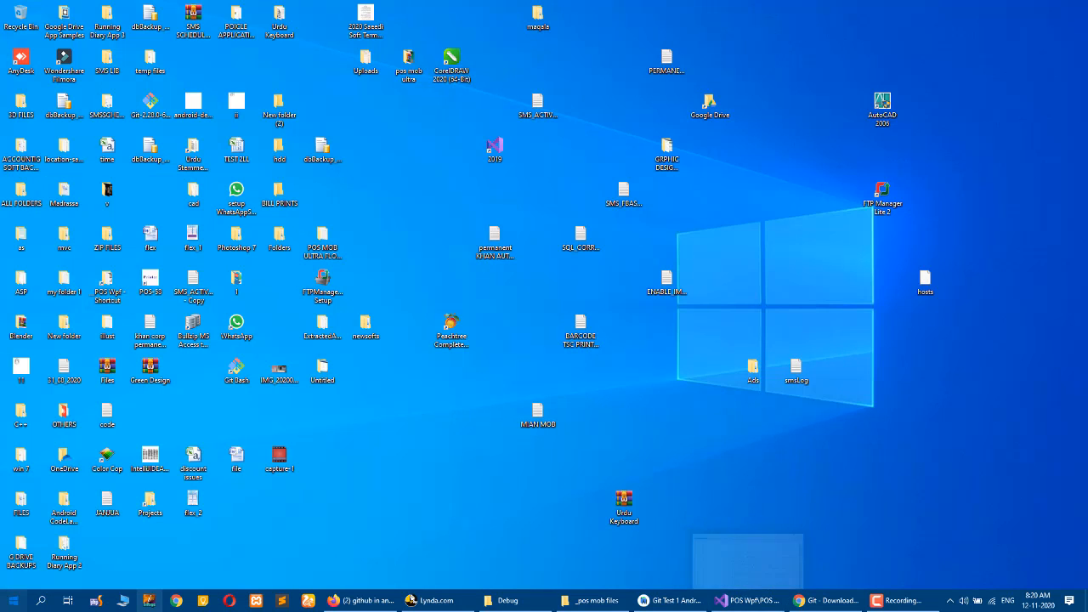
- Find Command Prompt through the Windows search and launch it
{"action": "left_click", "coordinate": [13, 601]}
{"action": "type", "text": "co"}
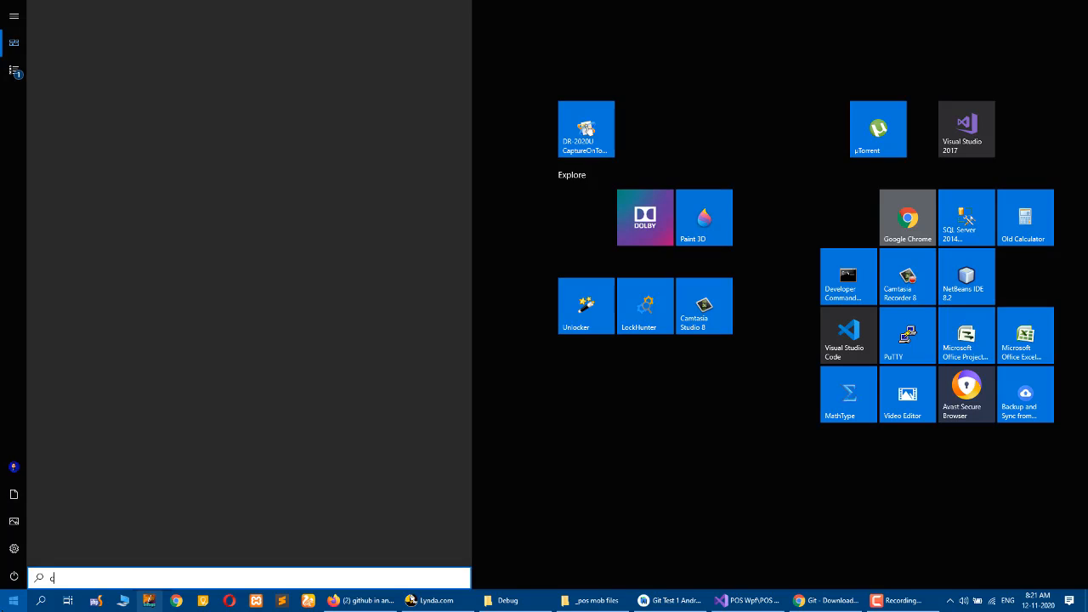
{"action": "key", "text": "BackSpace"}
{"action": "key", "text": "BackSpace"}
{"action": "type", "text": "comm"}
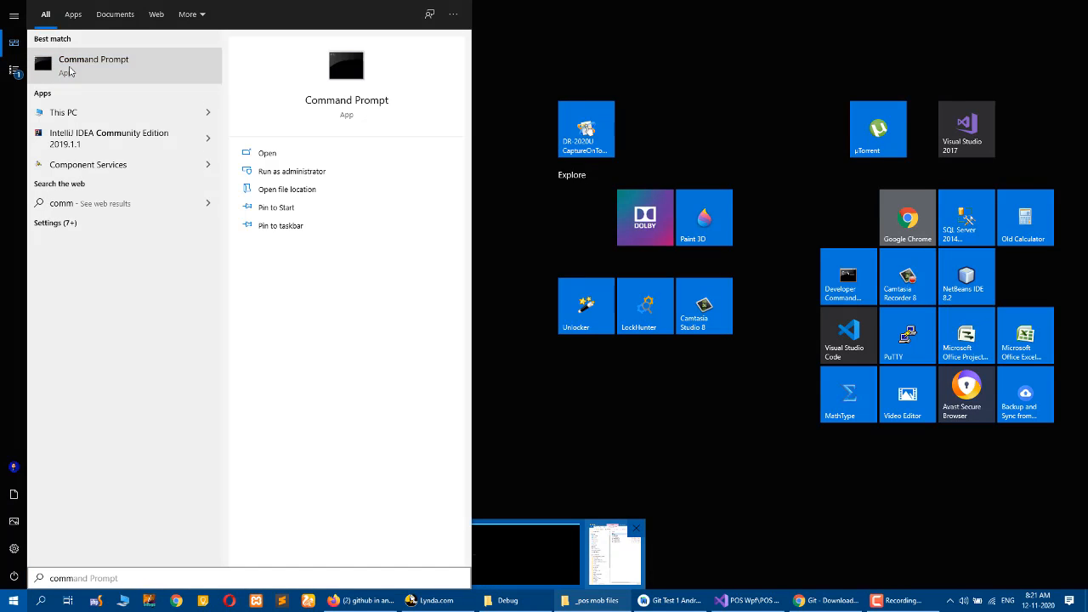
{"action": "key", "text": "Escape"}
{"action": "key", "text": "Escape"}
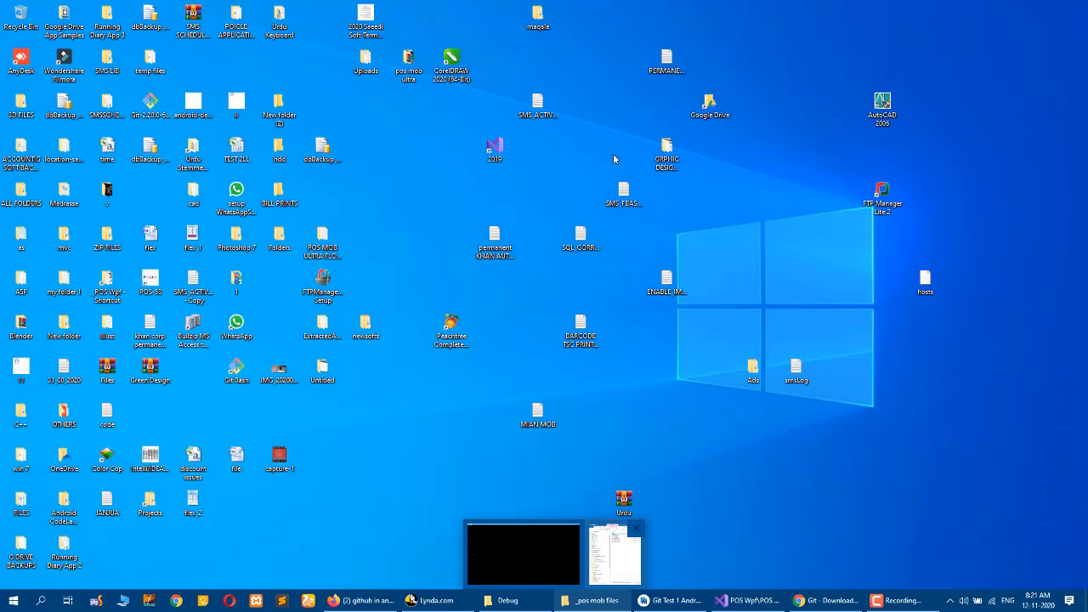
- Check the installed Git version with git --version, and close the Command Prompt window
{"action": "type", "text": "gi"}
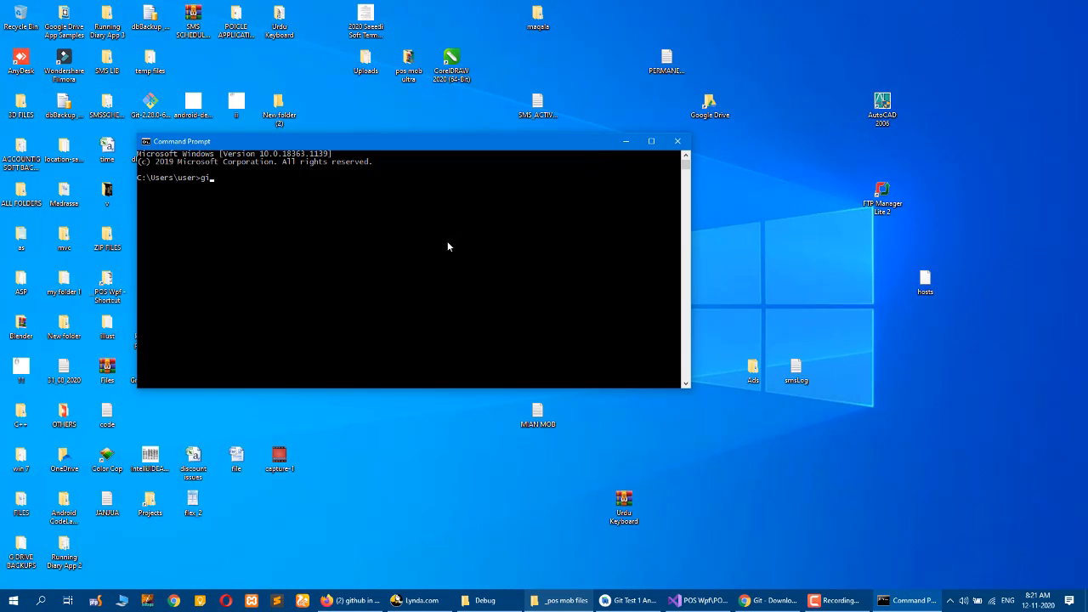
{"action": "type", "text": "t --ve"}
{"action": "key", "text": "BackSpace"}
{"action": "key", "text": "BackSpace"}
{"action": "key", "text": "BackSpace"}
{"action": "type", "text": "version"}
{"action": "key", "text": "Return"}
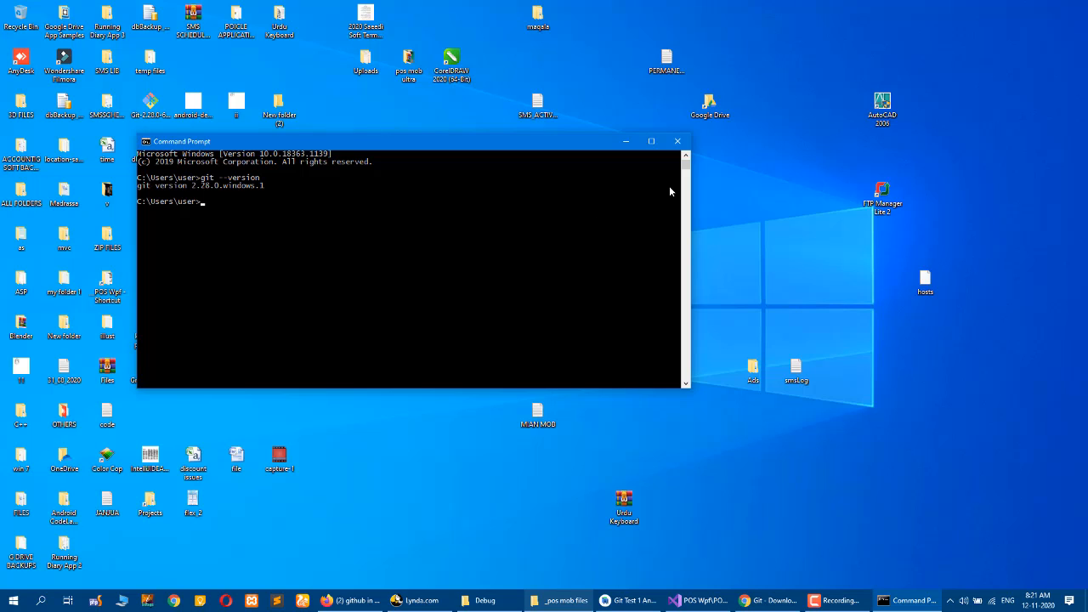
{"action": "left_click", "coordinate": [678, 141]}
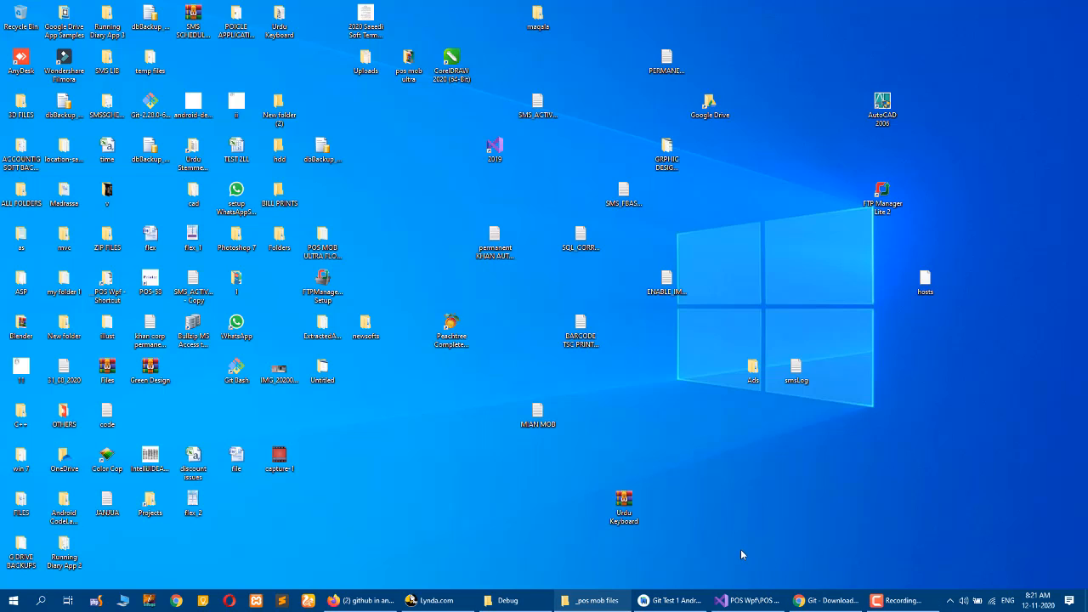
- Switch to Android Studio, hide the project tree, and close the GitTest1 project
{"action": "left_click", "coordinate": [671, 600]}
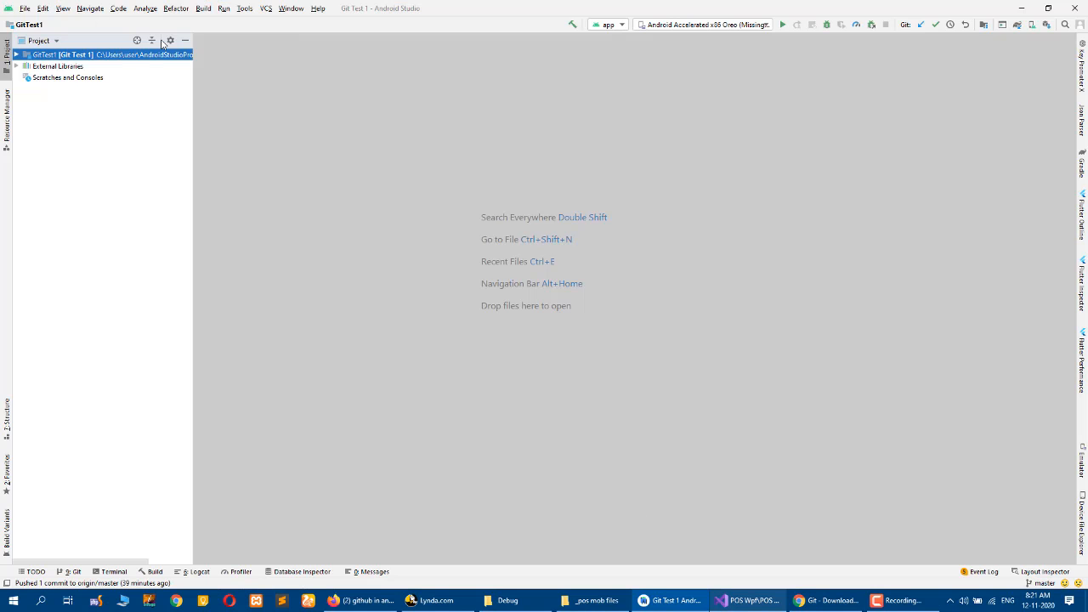
{"action": "left_click", "coordinate": [187, 41]}
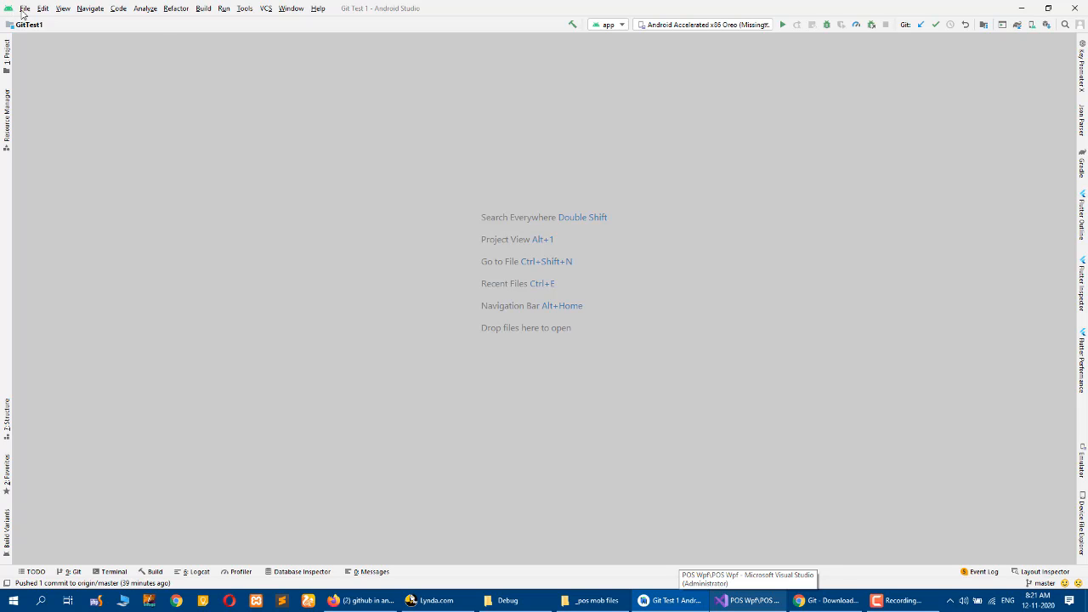
{"action": "left_click", "coordinate": [24, 10]}
{"action": "left_click", "coordinate": [51, 70]}
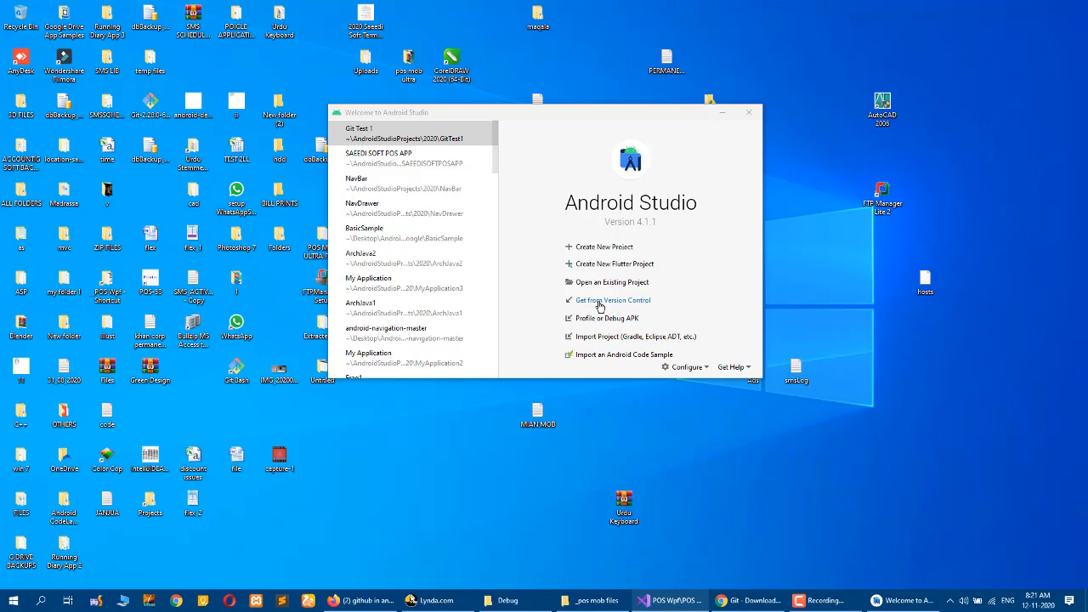
- Switch to Chrome, open the Android-Arch-Java repository from the GitHub profile's repository list, and copy its HTTPS clone URL
{"action": "left_click", "coordinate": [760, 604]}
{"action": "left_click", "coordinate": [35, 7]}
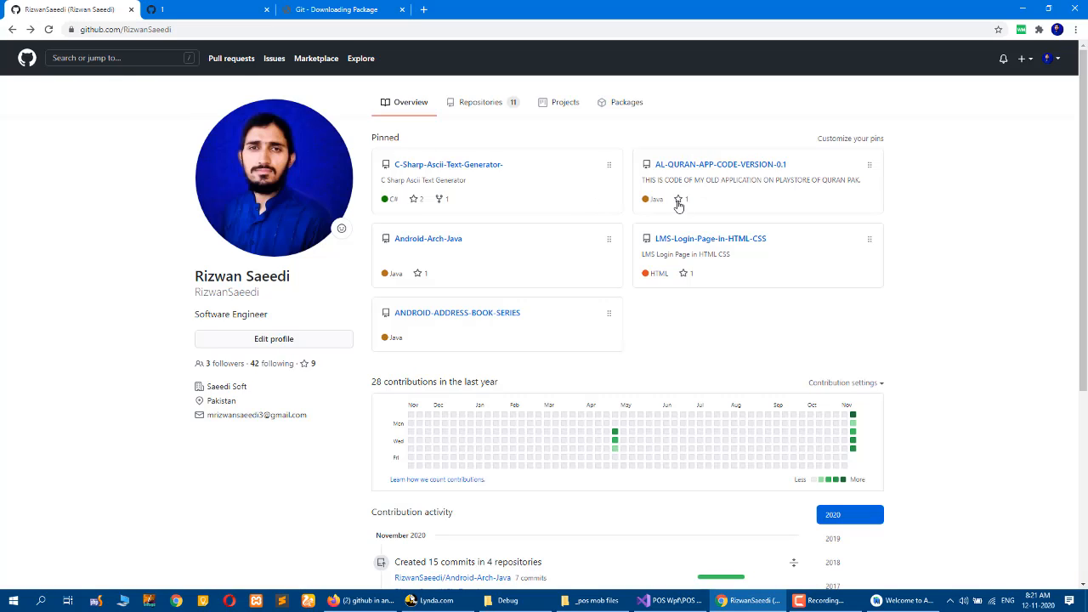
{"action": "left_click", "coordinate": [470, 103]}
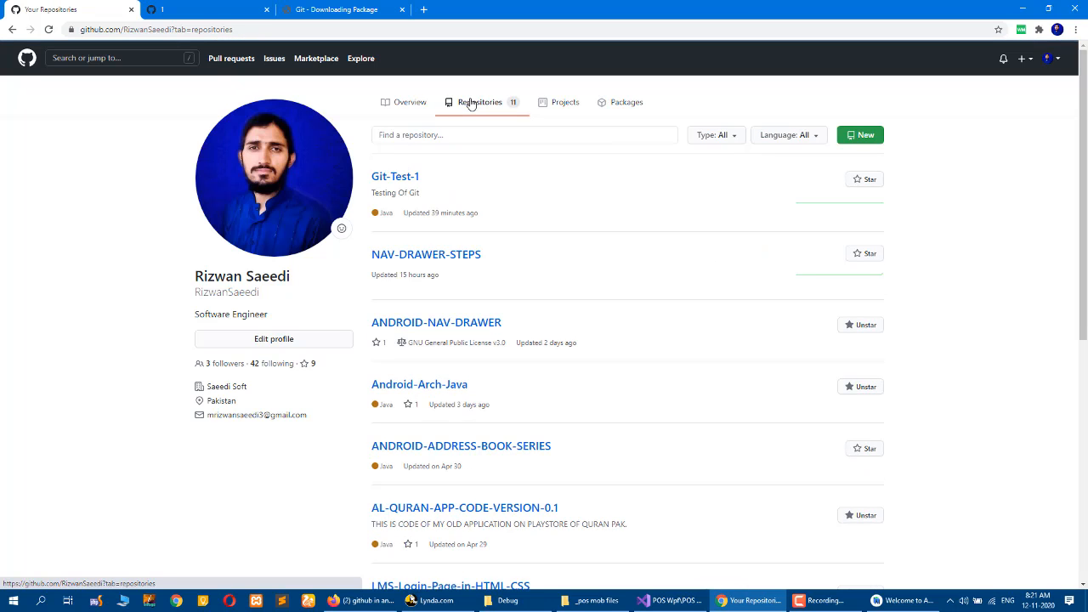
{"action": "scroll", "coordinate": [520, 229], "scroll_direction": "down", "scroll_amount": 1}
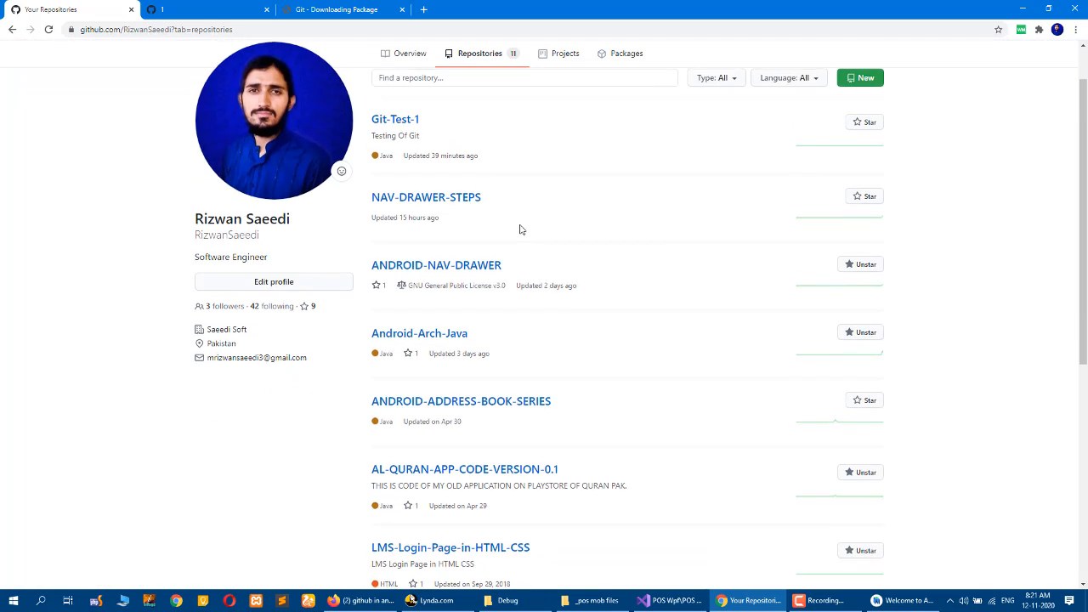
{"action": "scroll", "coordinate": [522, 229], "scroll_direction": "down", "scroll_amount": 3}
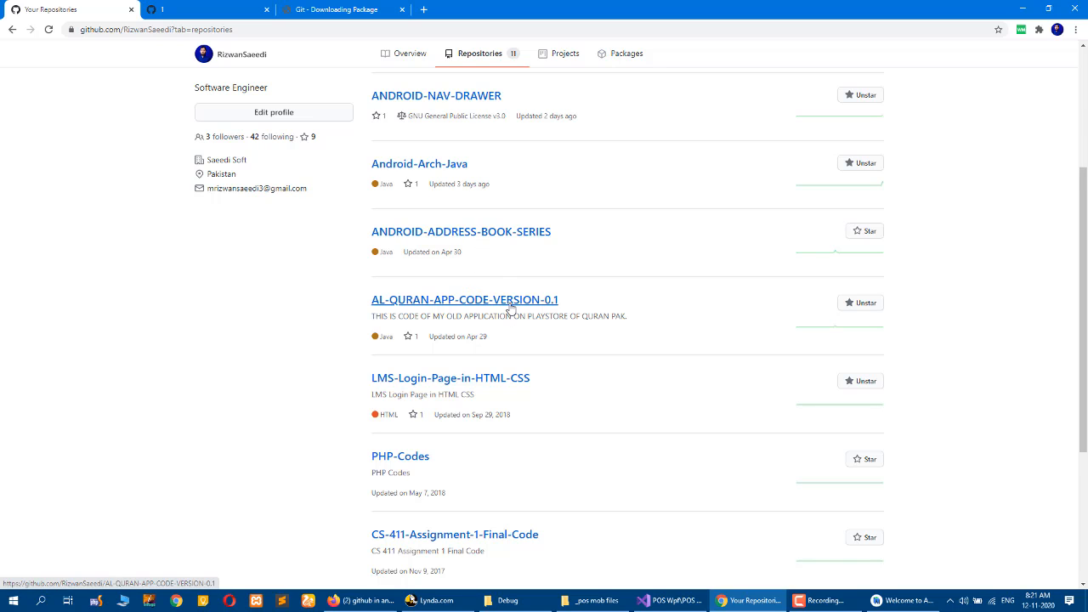
{"action": "scroll", "coordinate": [511, 308], "scroll_direction": "up", "scroll_amount": 1}
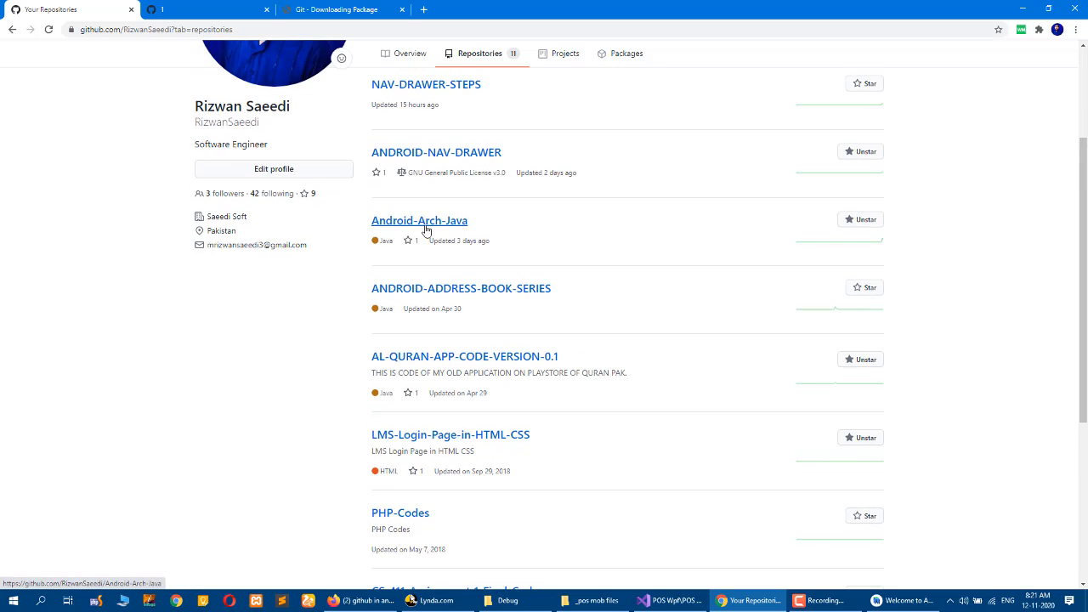
{"action": "scroll", "coordinate": [433, 226], "scroll_direction": "up", "scroll_amount": 2}
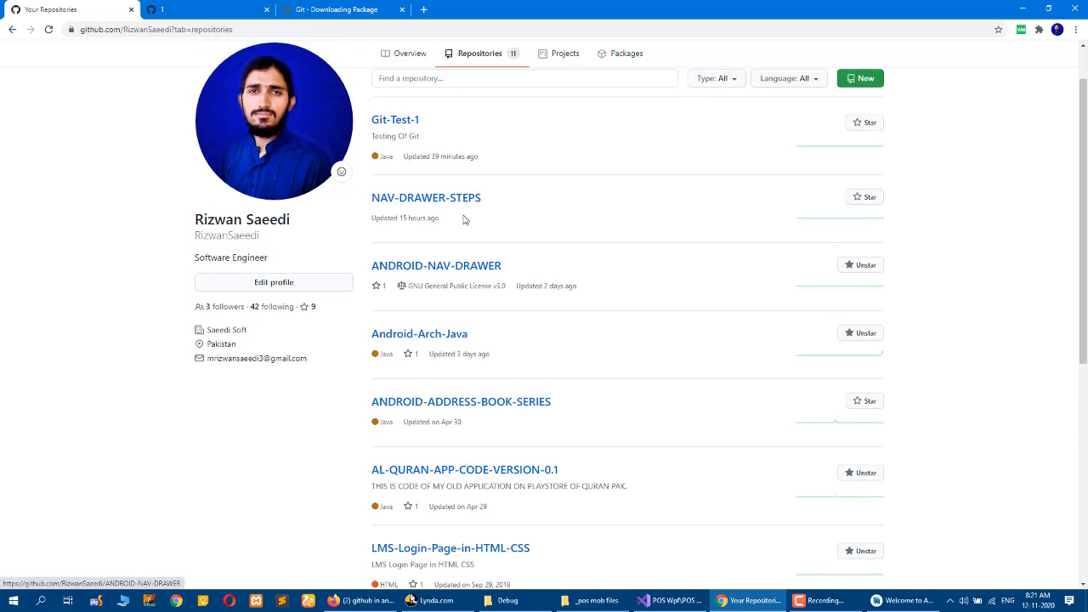
{"action": "left_click", "coordinate": [445, 334]}
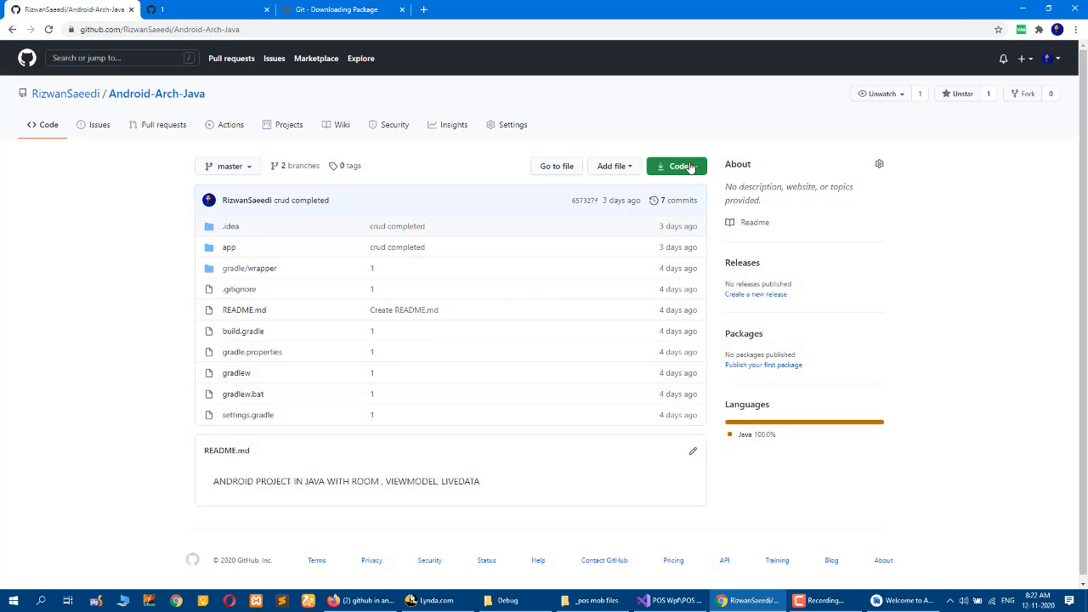
{"action": "left_click", "coordinate": [690, 167]}
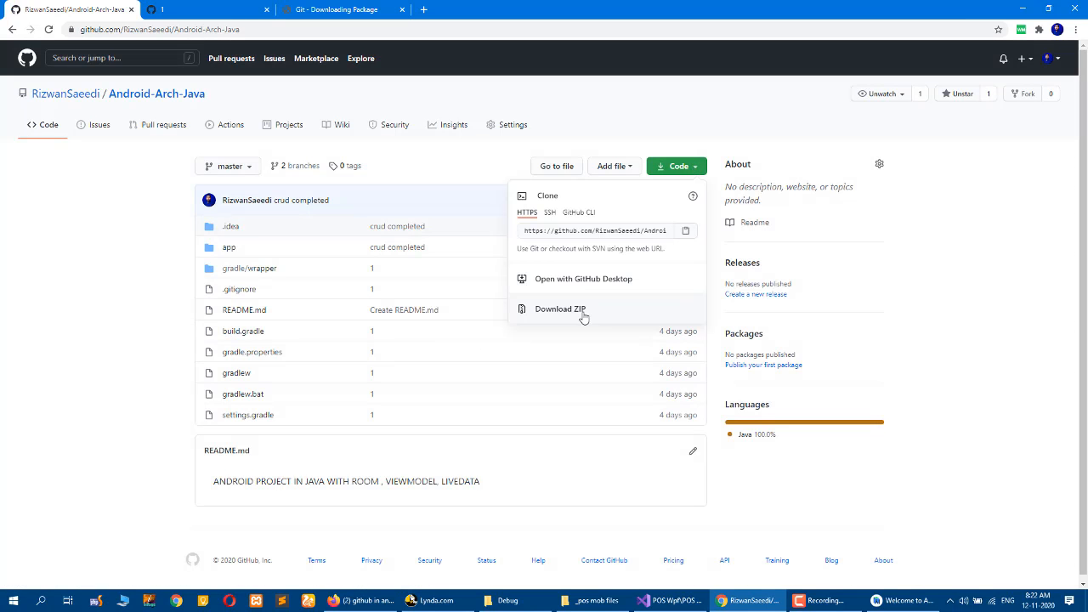
{"action": "left_click", "coordinate": [691, 231]}
- Switch to Android Studio, enter the copied repository URL for getting a project from version control, and cancel the clone
{"action": "left_click", "coordinate": [927, 602]}
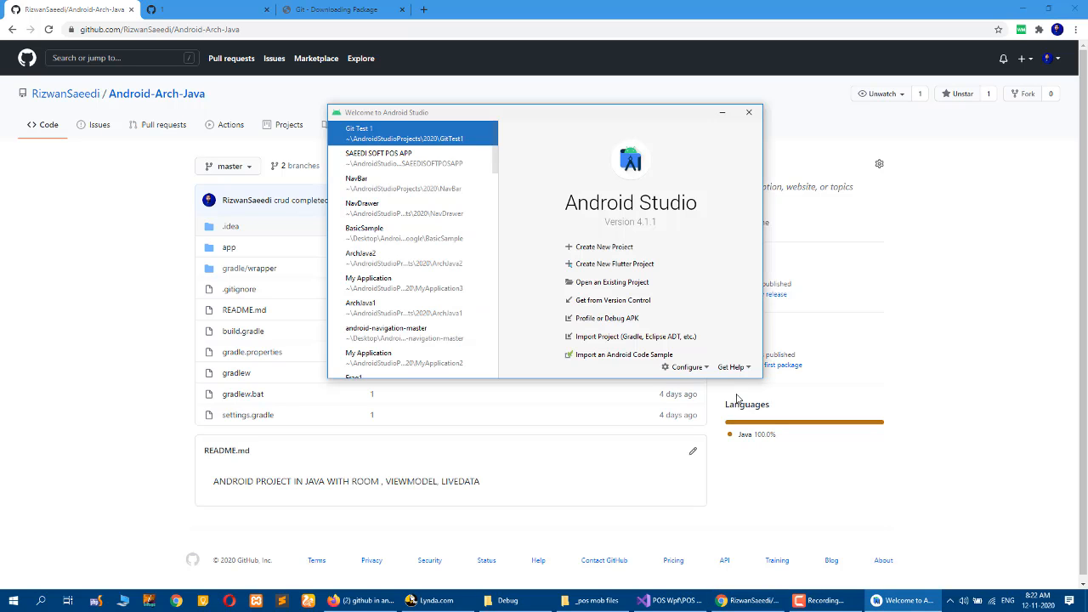
{"action": "left_click", "coordinate": [615, 301]}
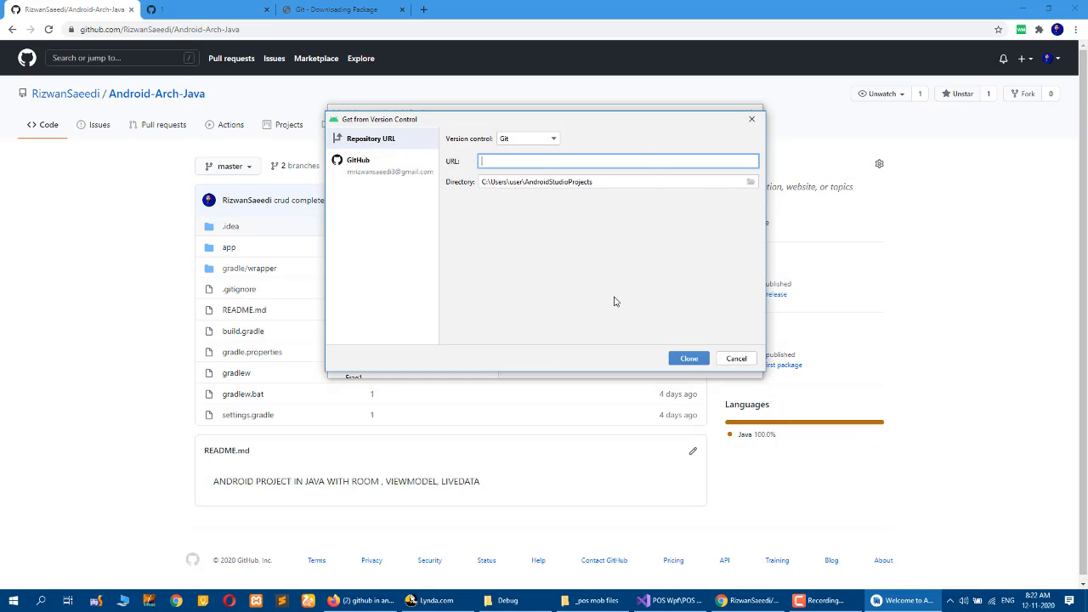
{"action": "key", "text": "ctrl+v"}
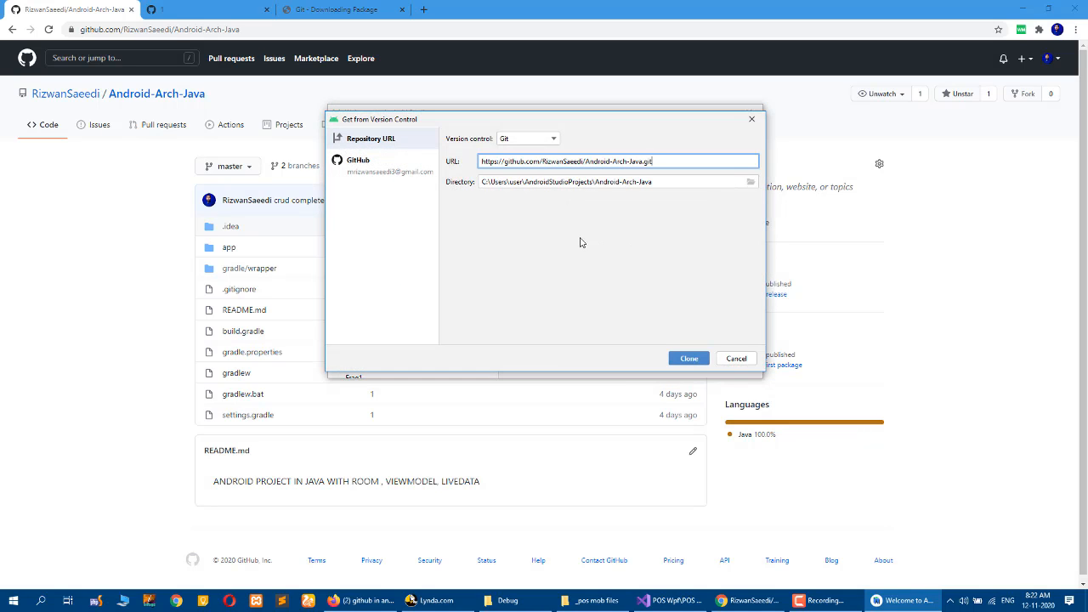
{"action": "left_click", "coordinate": [736, 358]}
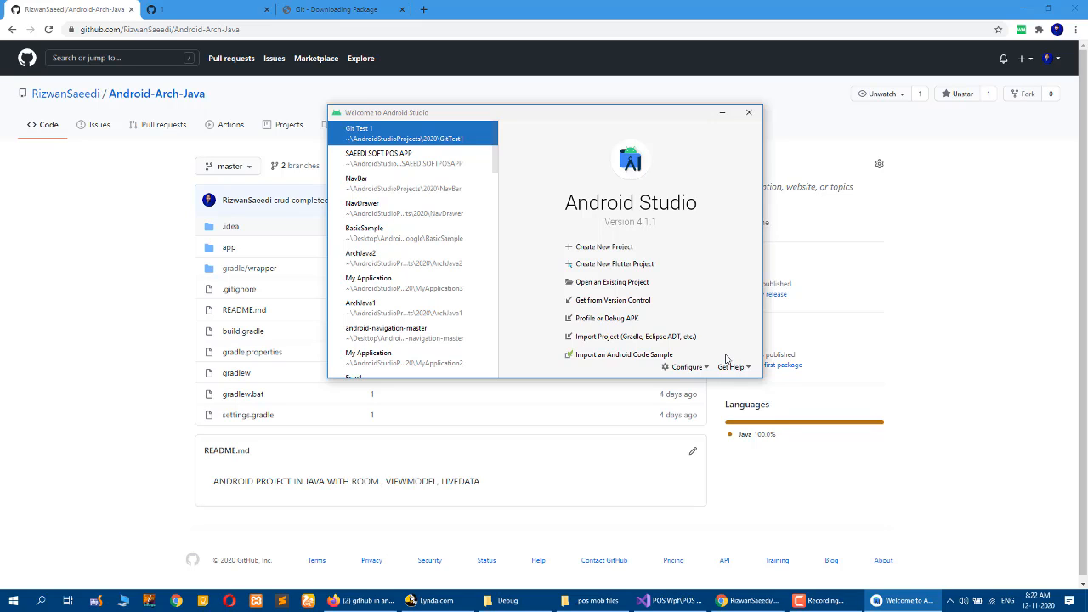
- Create a new project from the Basic Activity template with the default settings, maximize its window, and narrow the project tree
{"action": "left_click", "coordinate": [604, 247]}
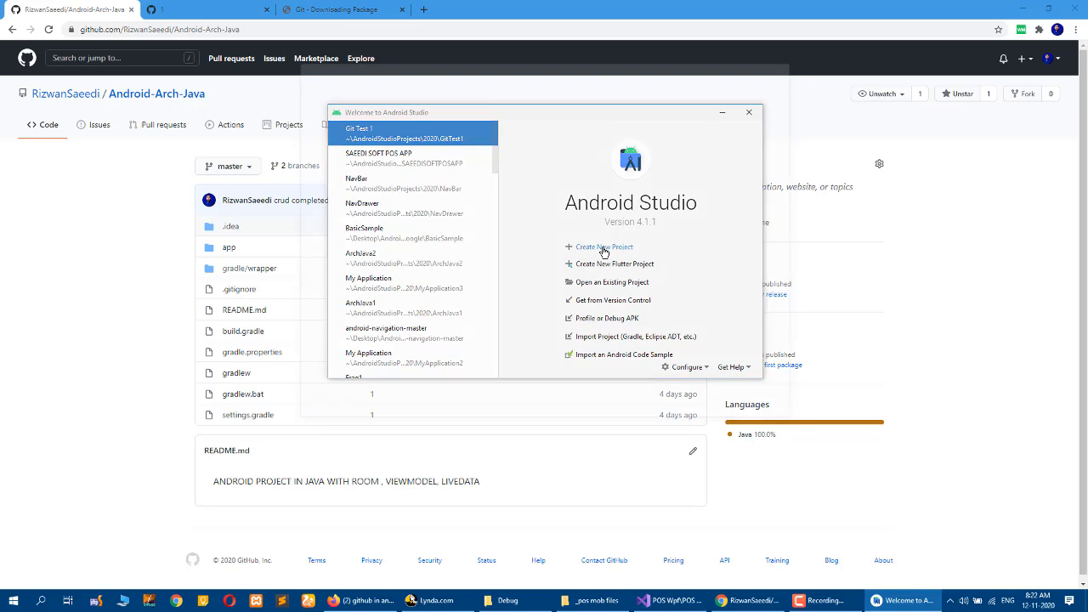
{"action": "left_click", "coordinate": [481, 227]}
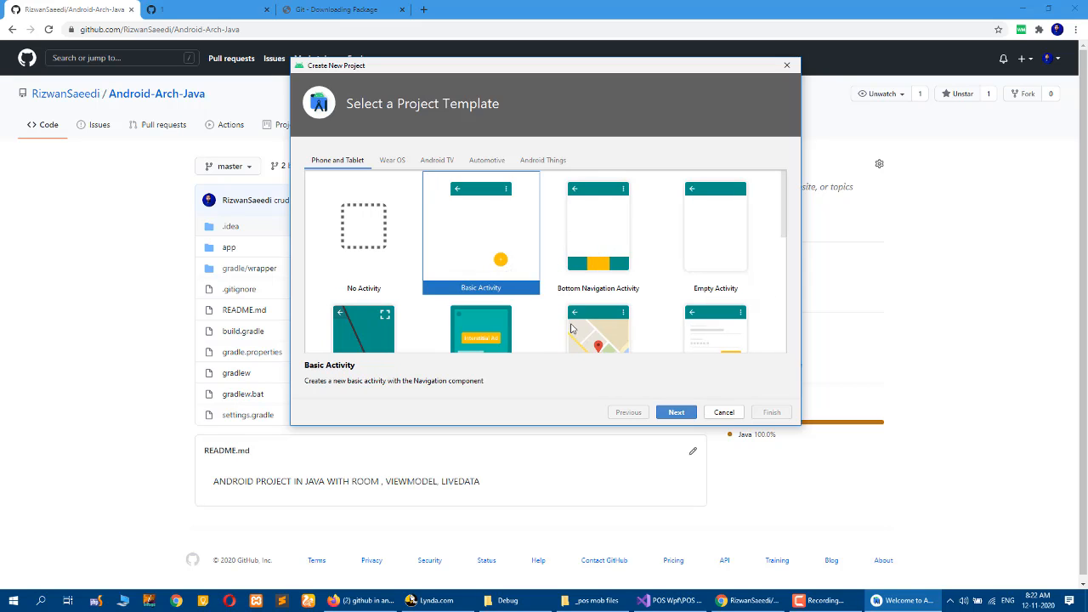
{"action": "left_click", "coordinate": [679, 413]}
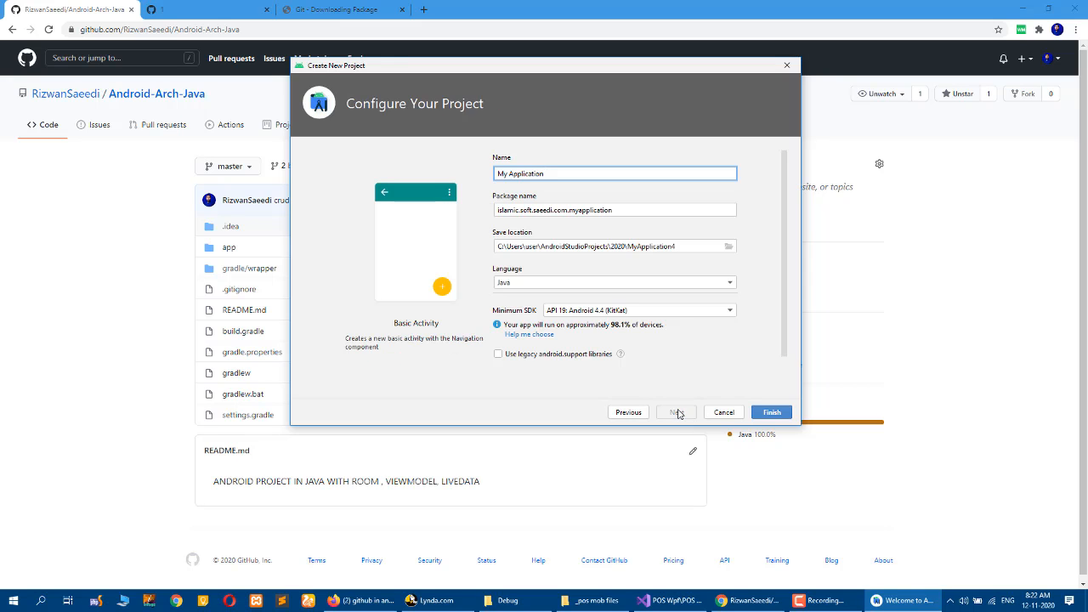
{"action": "left_click", "coordinate": [775, 416]}
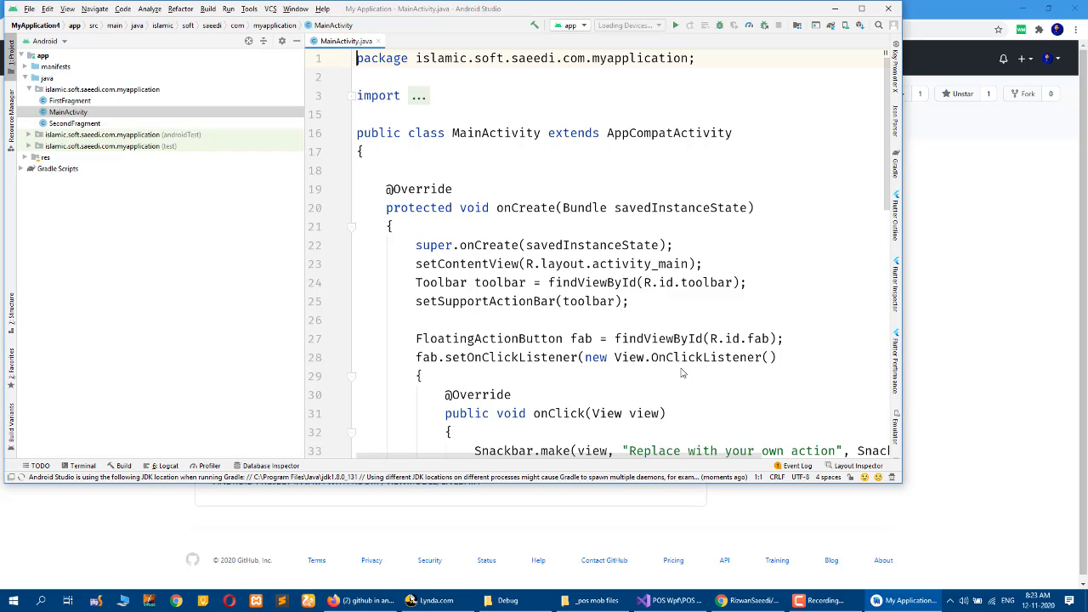
{"action": "left_click", "coordinate": [862, 8]}
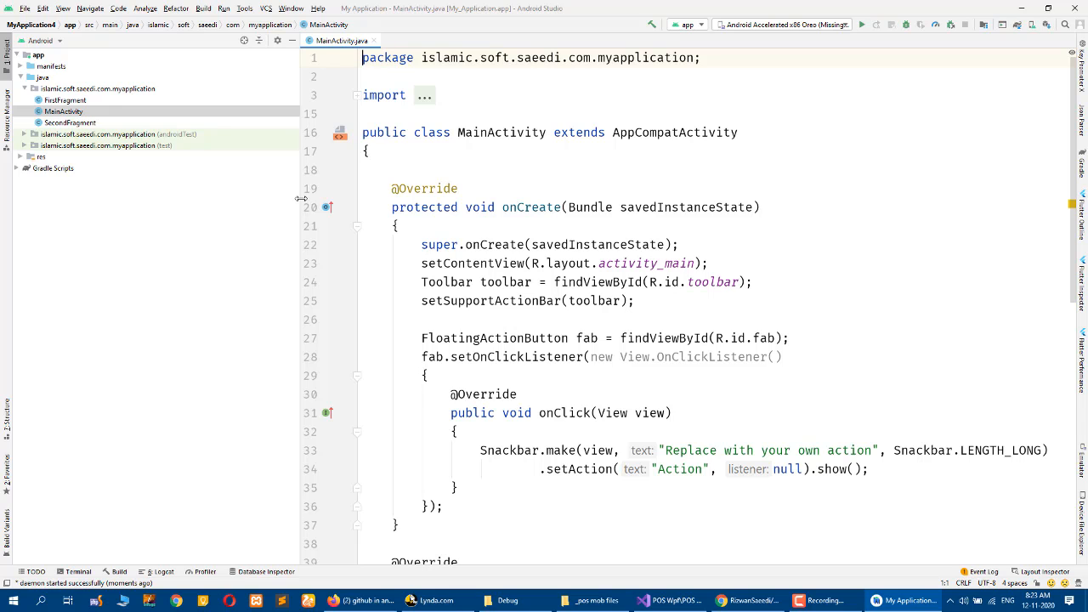
{"action": "left_click_drag", "start_coordinate": [299, 204], "coordinate": [167, 218]}
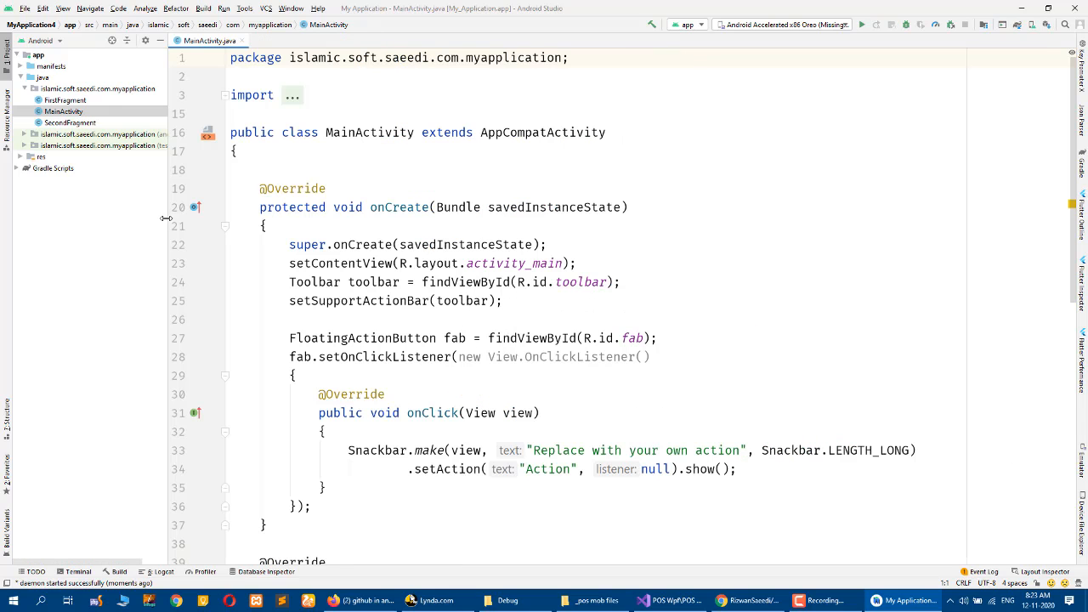
- Review the Git and GitHub pages of the version control settings
{"action": "left_click", "coordinate": [23, 10]}
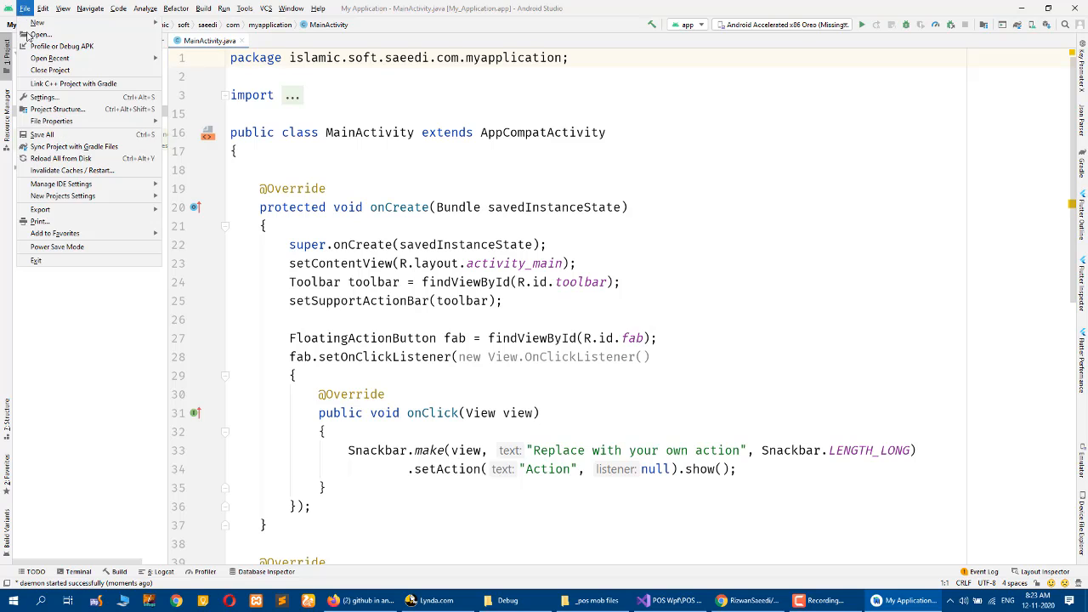
{"action": "left_click", "coordinate": [71, 99]}
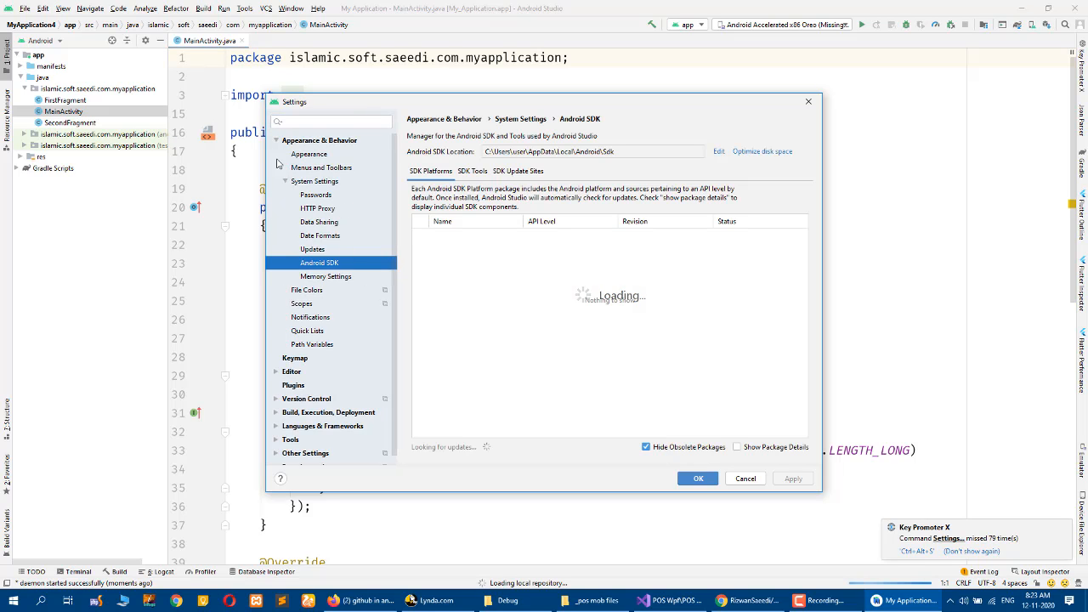
{"action": "left_click", "coordinate": [276, 140]}
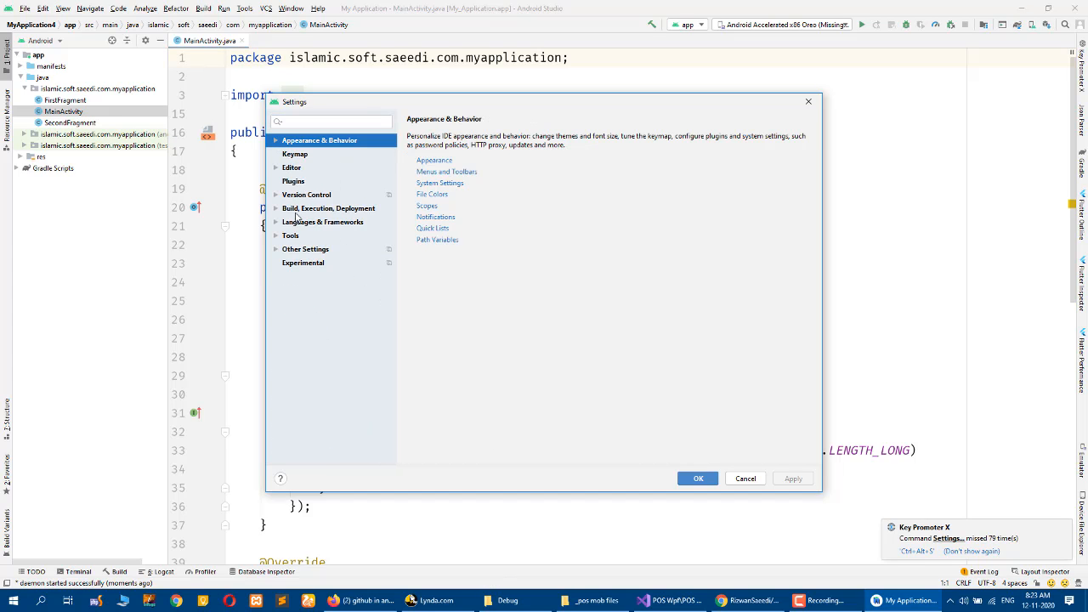
{"action": "left_click", "coordinate": [276, 196]}
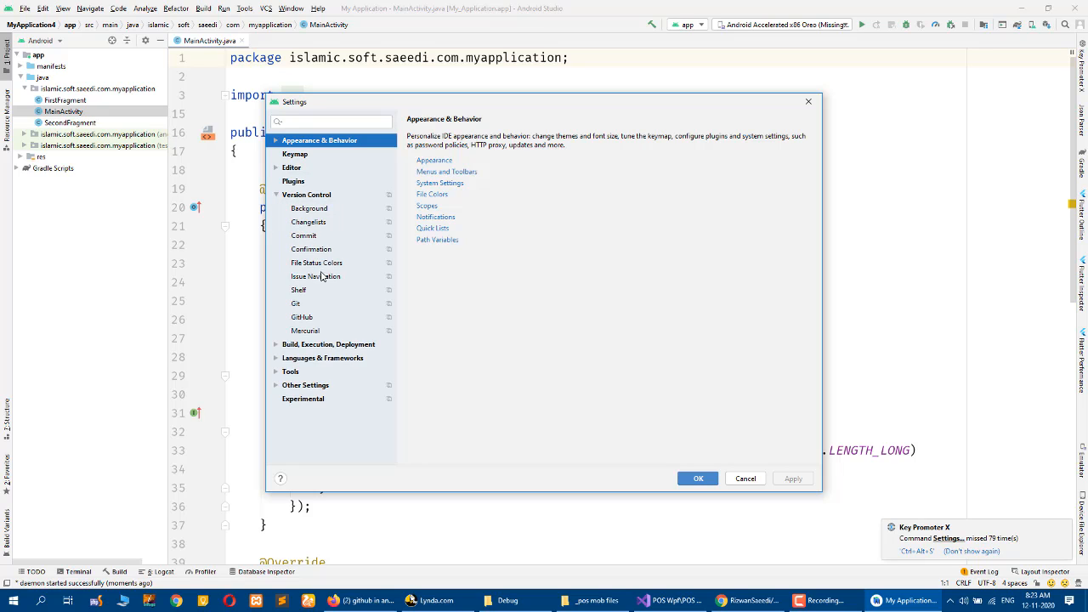
{"action": "left_click", "coordinate": [329, 199]}
{"action": "left_click", "coordinate": [320, 321]}
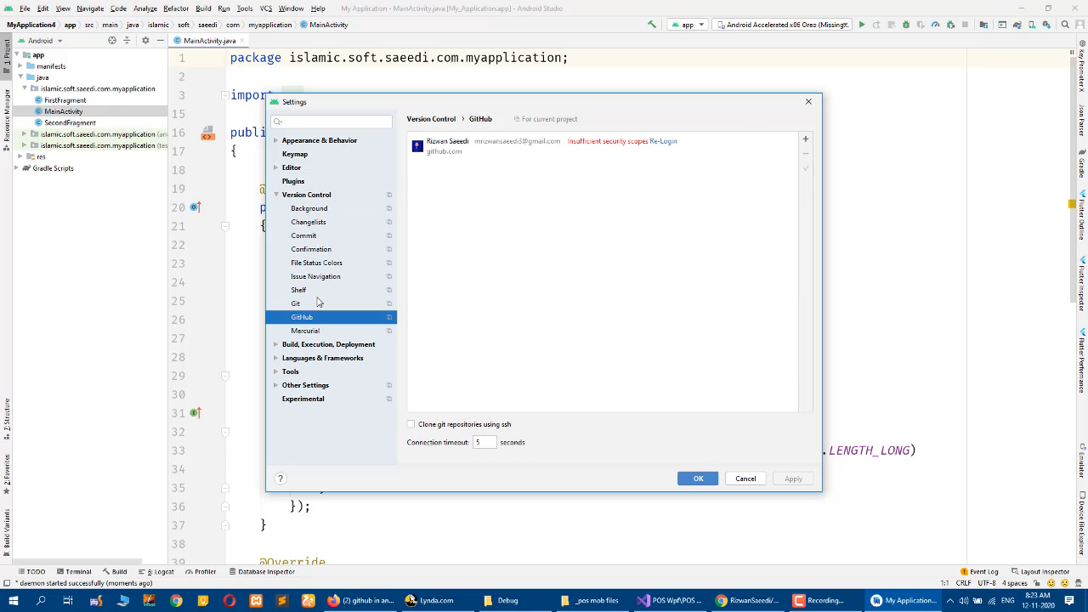
{"action": "left_click", "coordinate": [319, 303]}
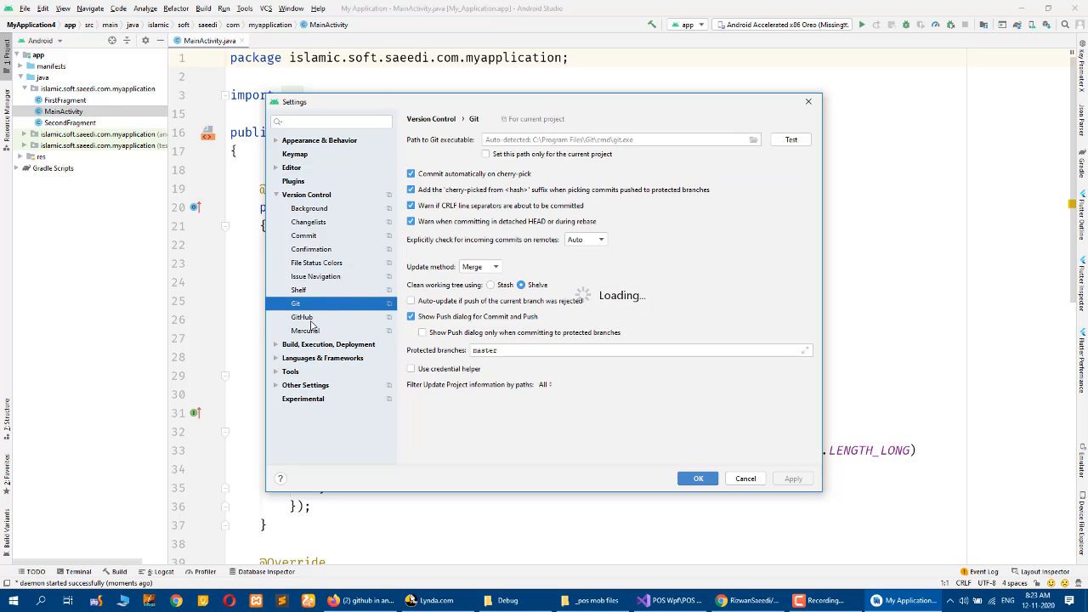
{"action": "left_click", "coordinate": [313, 321]}
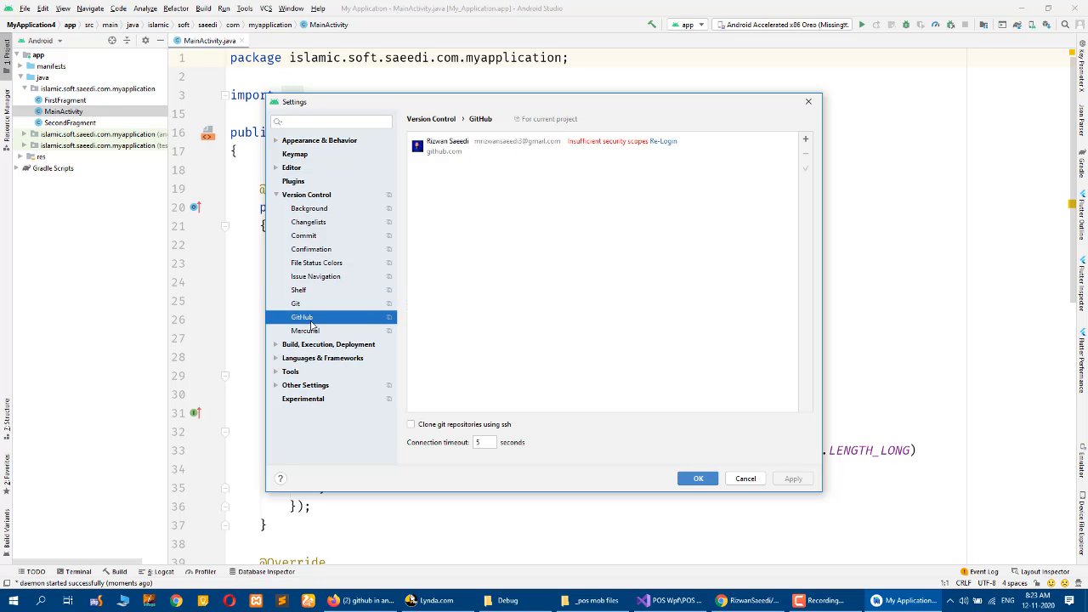
- Open the login form for adding a GitHub account, view the GitHub sign-up page in Chrome, and cancel the login
{"action": "left_click", "coordinate": [804, 140]}
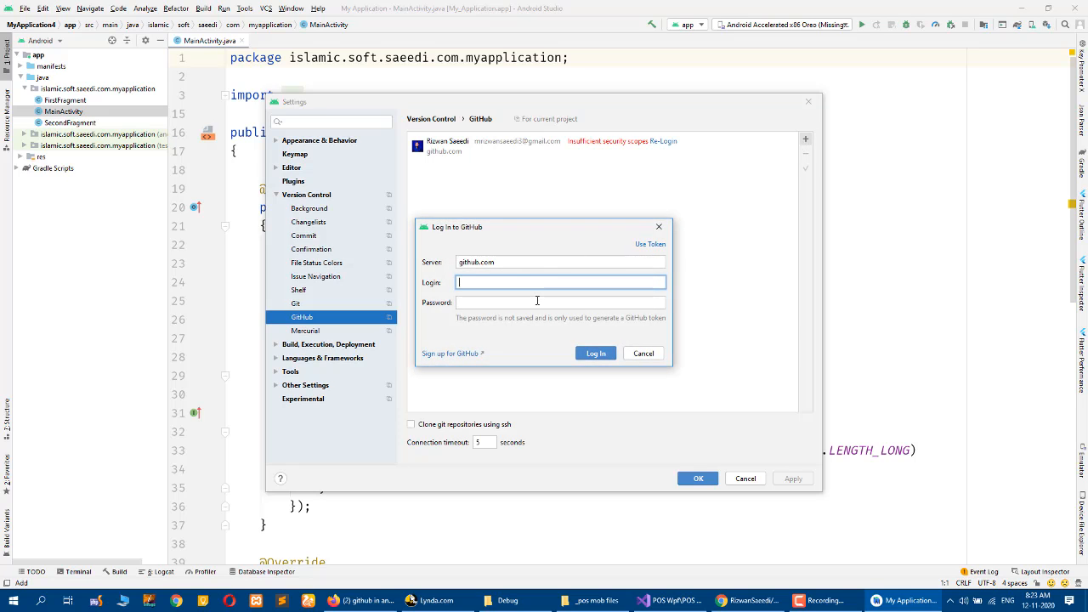
{"action": "left_click", "coordinate": [500, 303]}
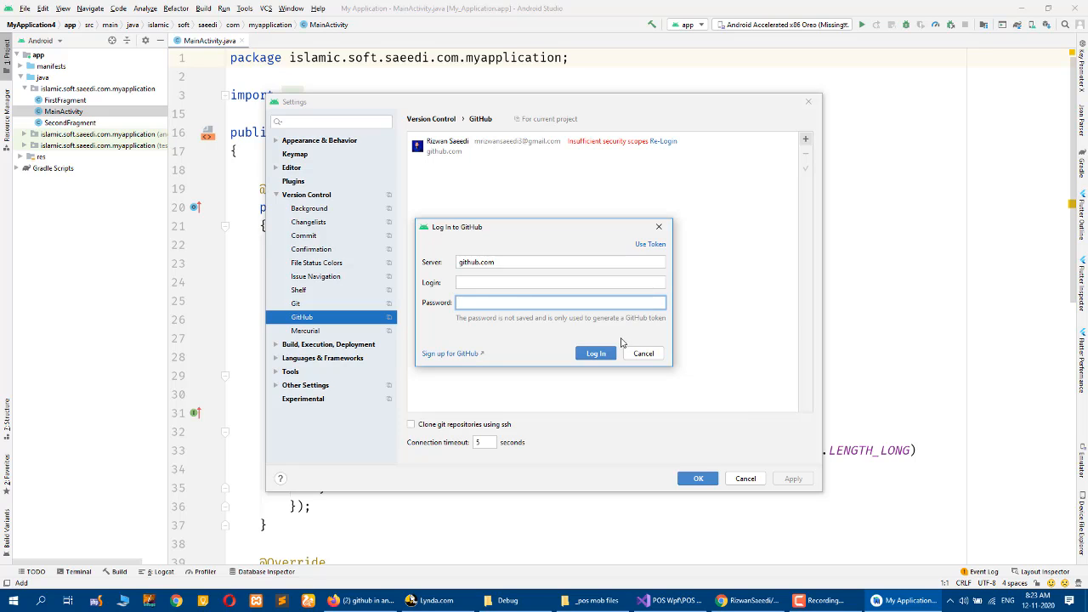
{"action": "left_click", "coordinate": [556, 284]}
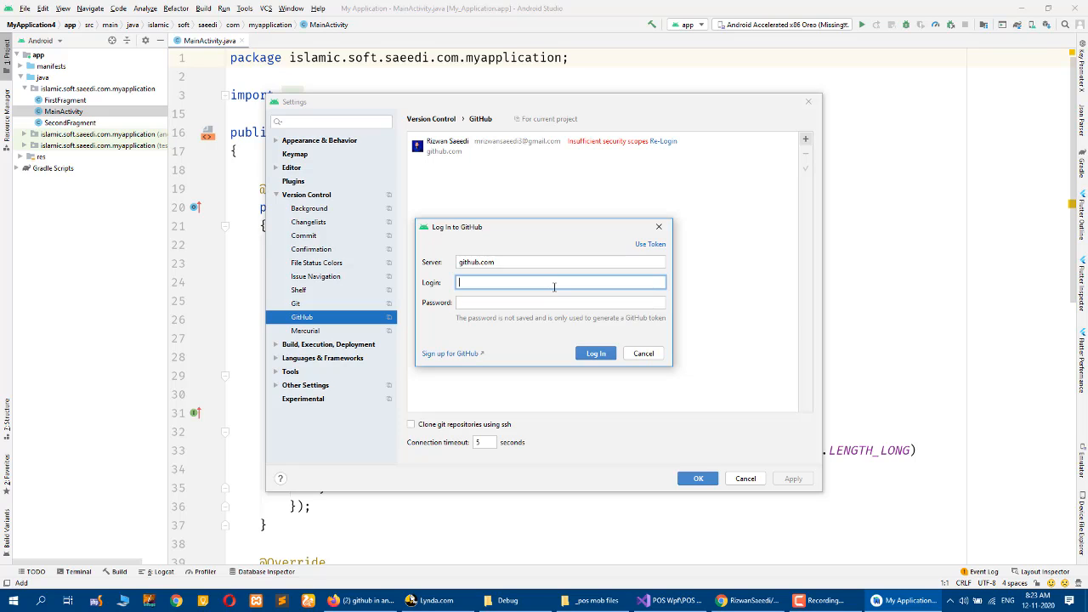
{"action": "left_click", "coordinate": [471, 354]}
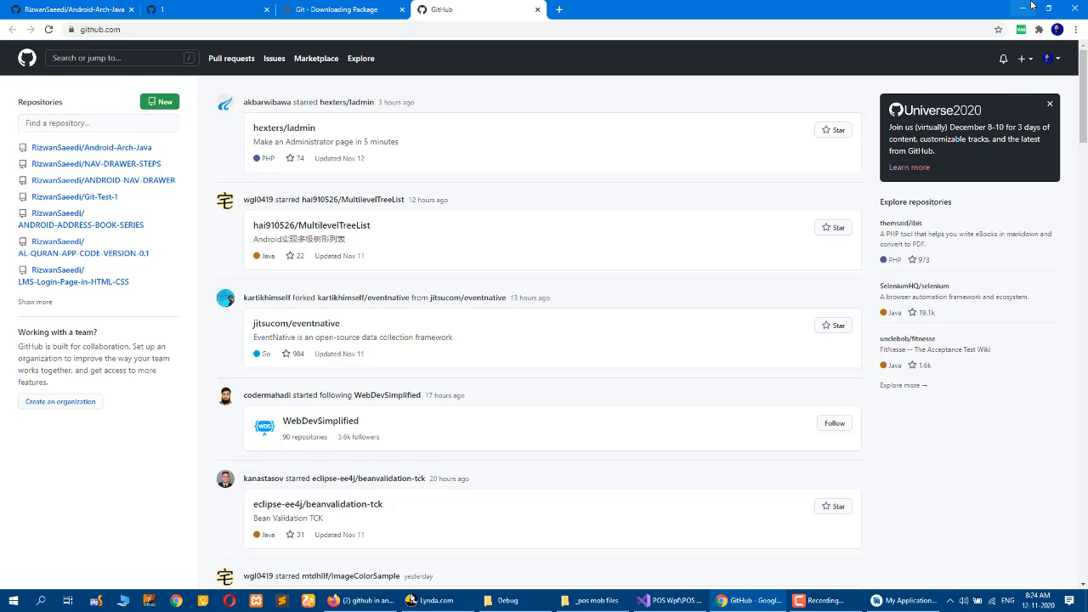
{"action": "left_click", "coordinate": [1031, 5]}
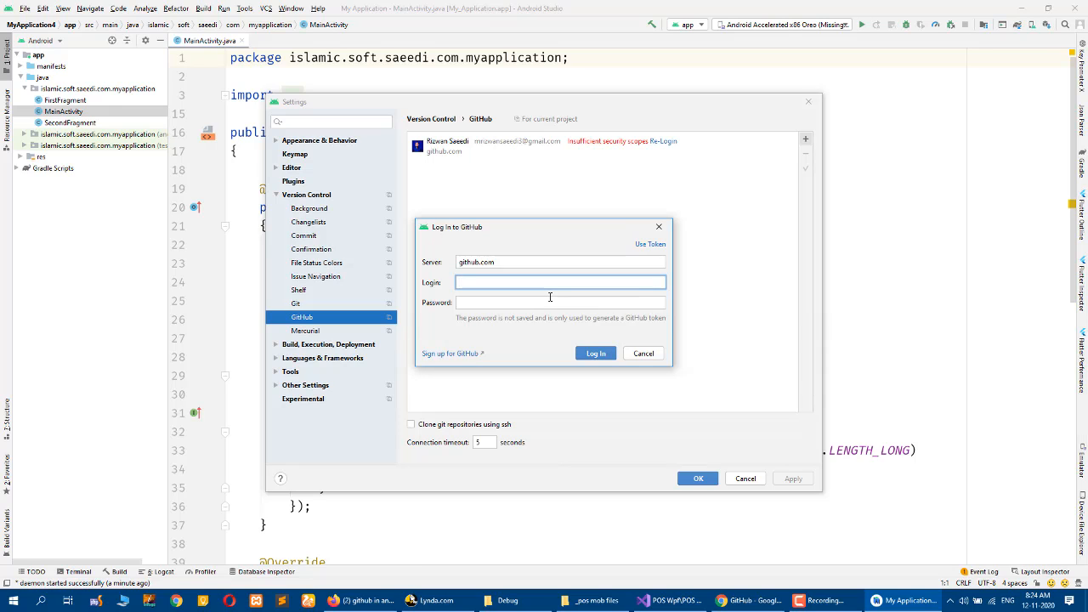
{"action": "left_click", "coordinate": [643, 353]}
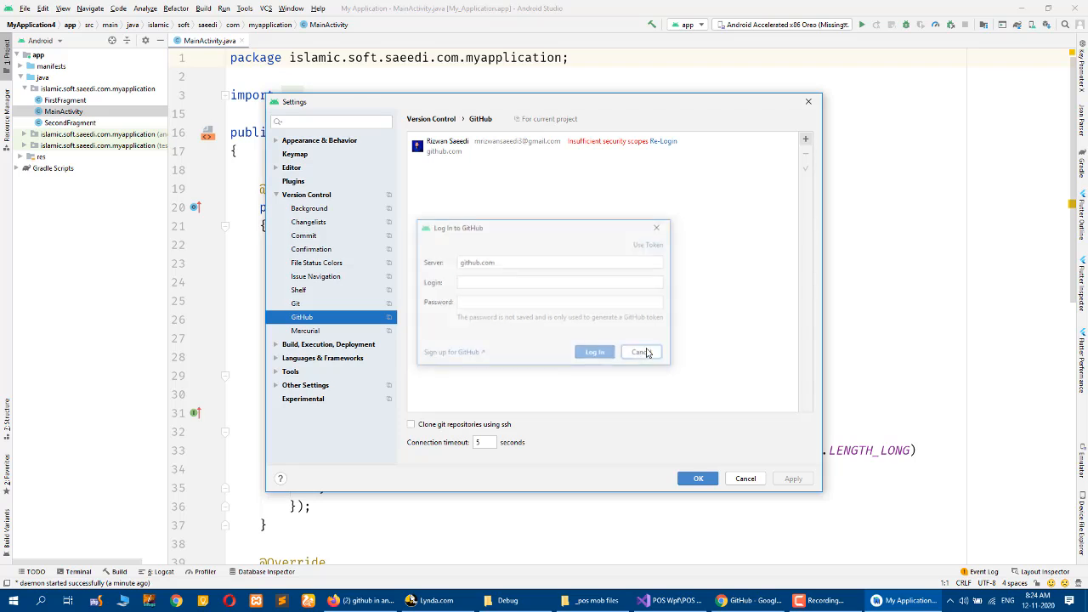
- View the GitHub account login form again, and close the settings without adding an account
{"action": "left_click", "coordinate": [806, 139]}
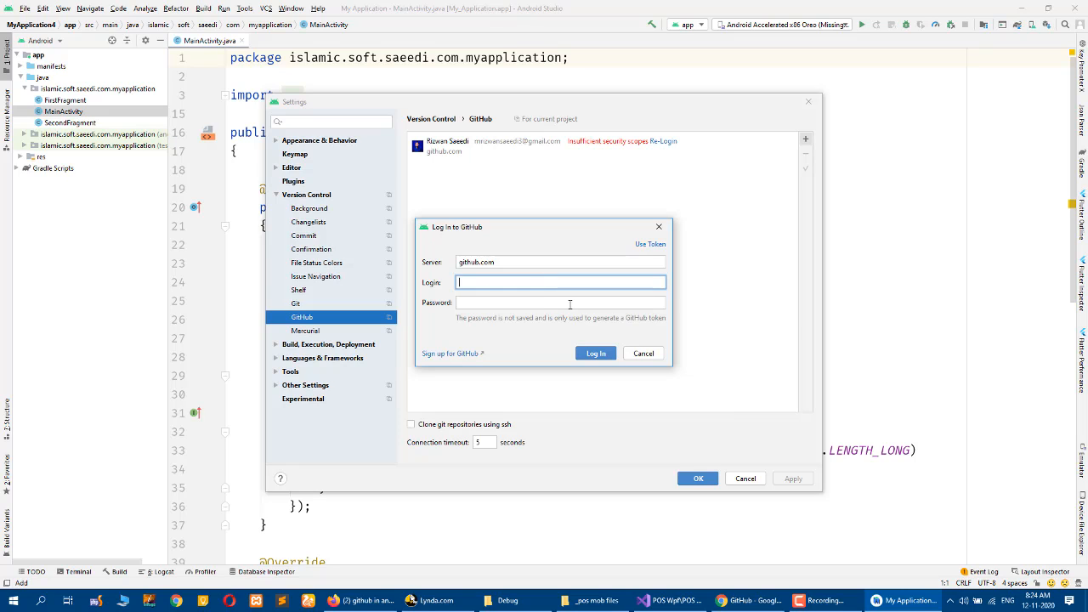
{"action": "left_click", "coordinate": [570, 303]}
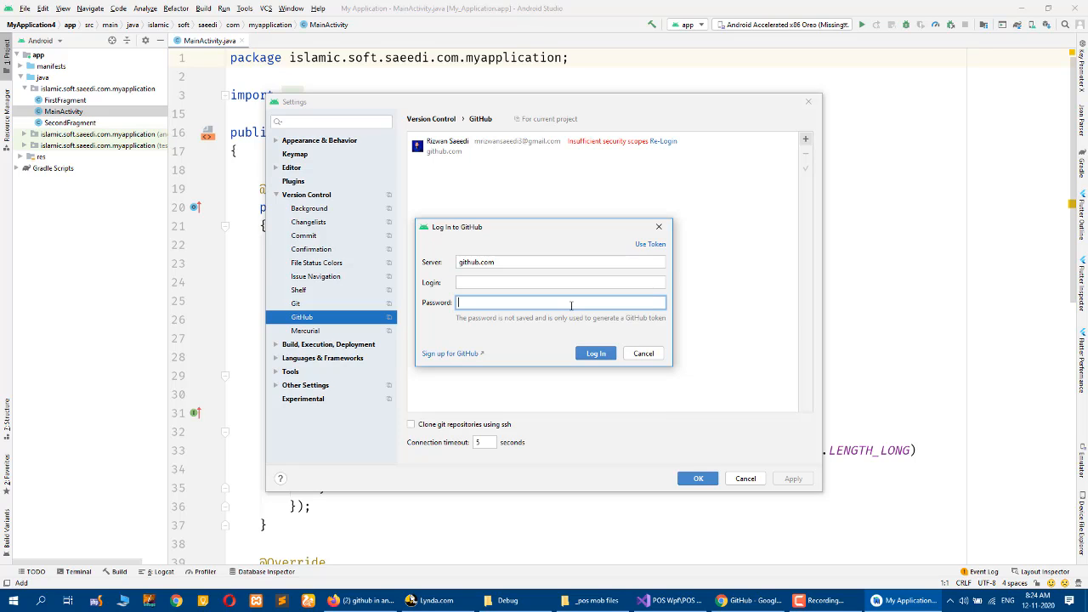
{"action": "left_click", "coordinate": [645, 353]}
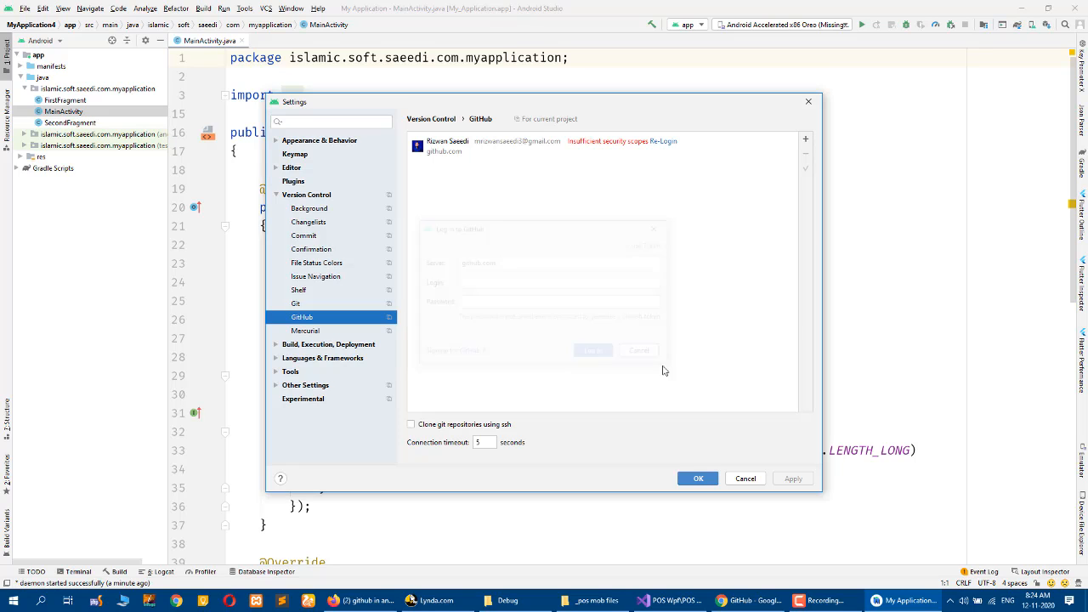
{"action": "left_click", "coordinate": [745, 479]}
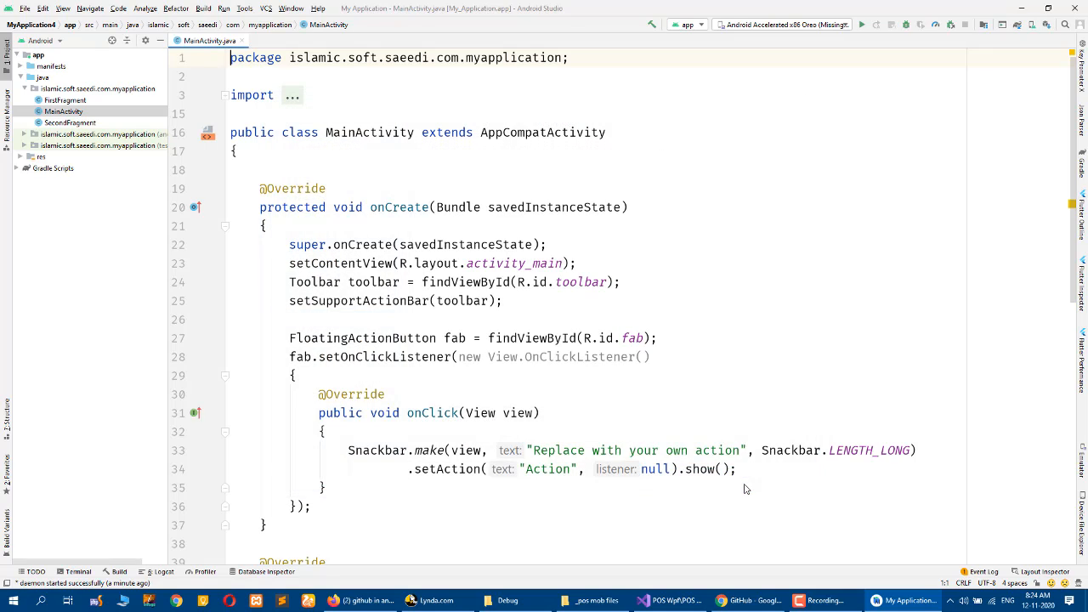
- Enable version control integration for the project with Git as the version control system
{"action": "left_click", "coordinate": [266, 9]}
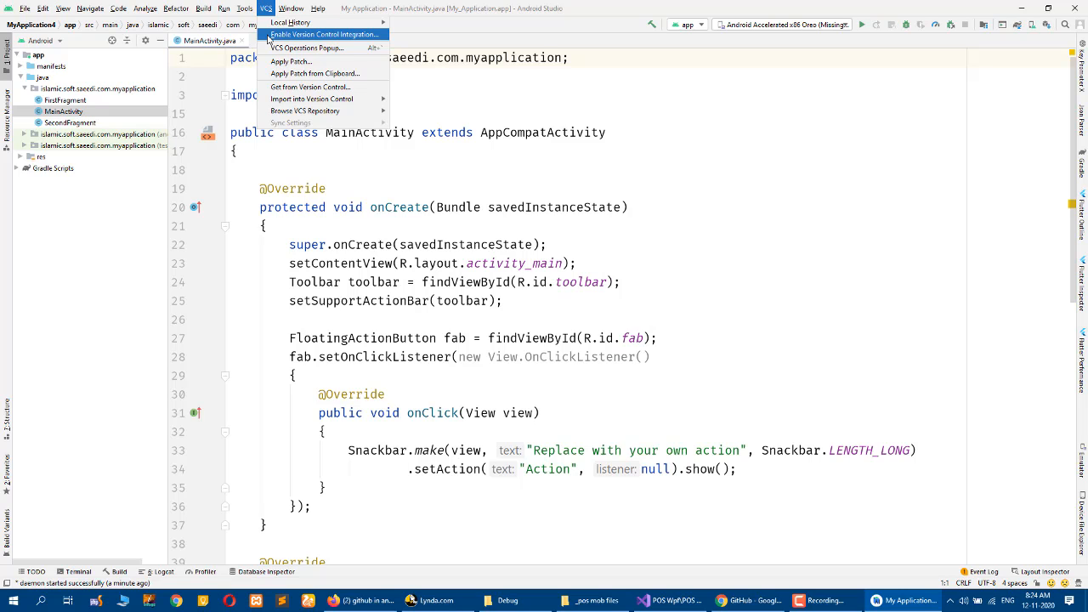
{"action": "left_click", "coordinate": [268, 36]}
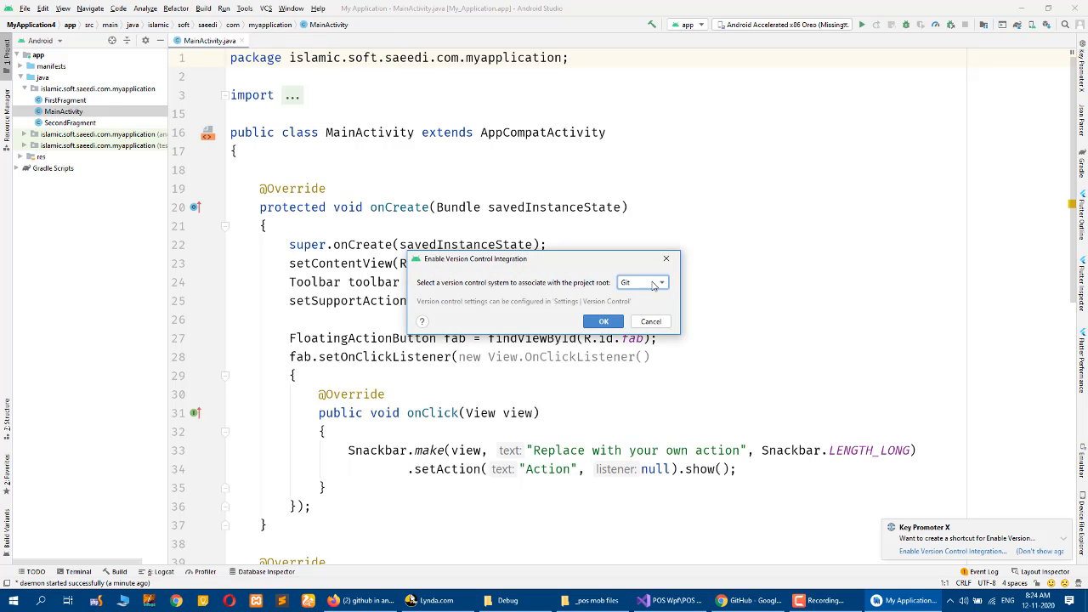
{"action": "left_click", "coordinate": [601, 324]}
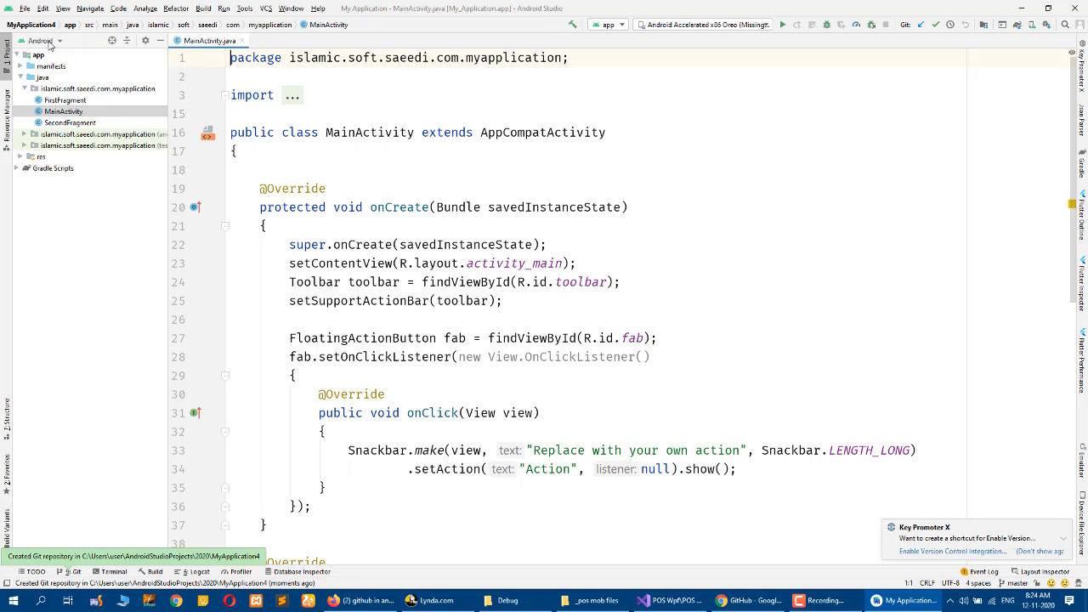
- Switch the project tree to the Project view and add the MyApplication4 root folder to Git
{"action": "left_click", "coordinate": [48, 45]}
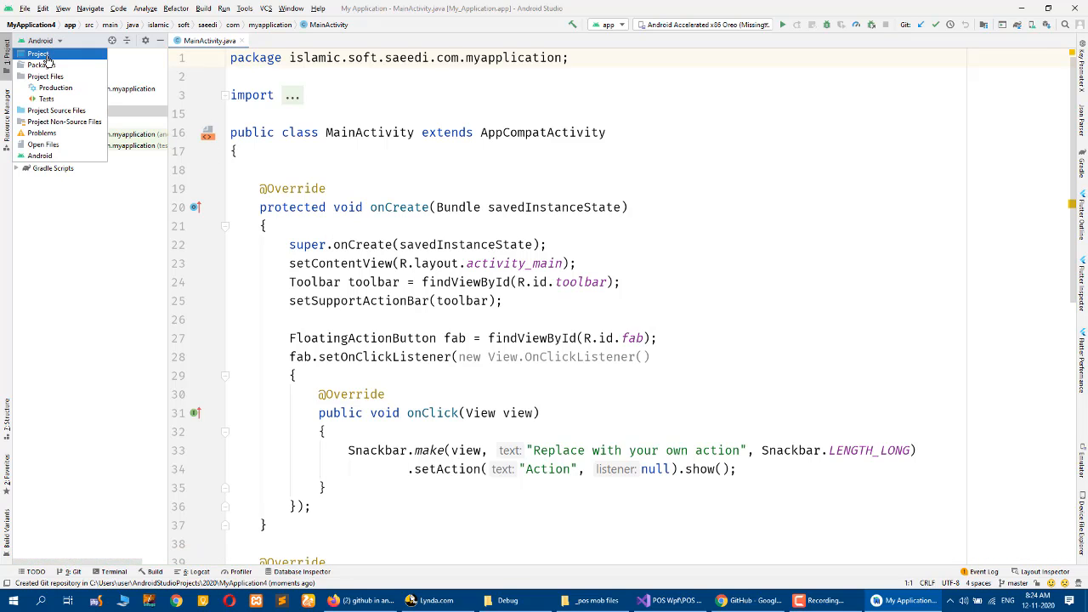
{"action": "left_click", "coordinate": [48, 56]}
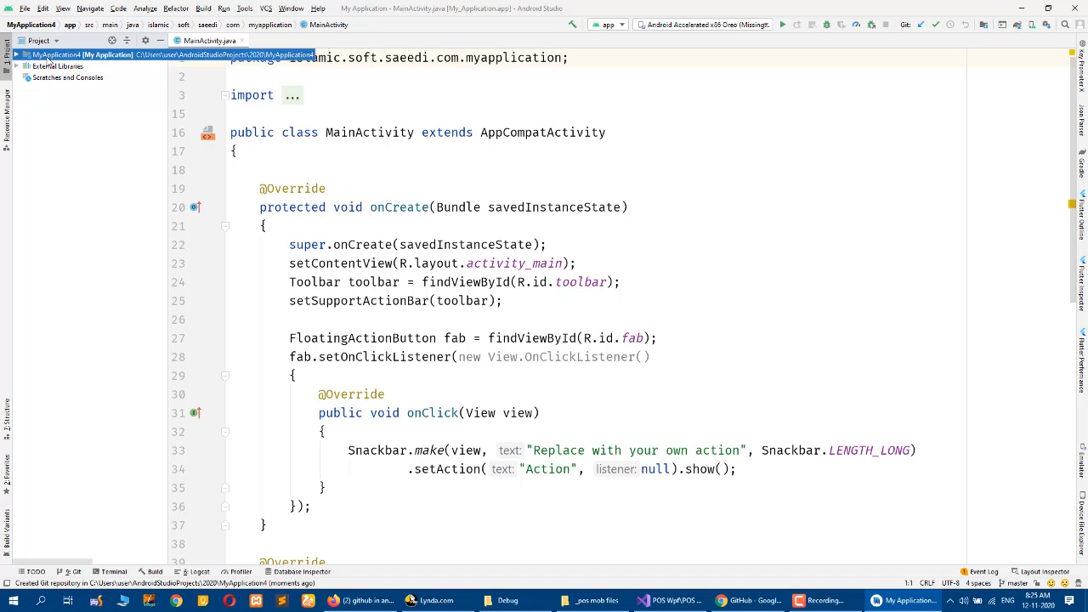
{"action": "right_click", "coordinate": [49, 57]}
{"action": "mouse_move", "coordinate": [144, 345]}
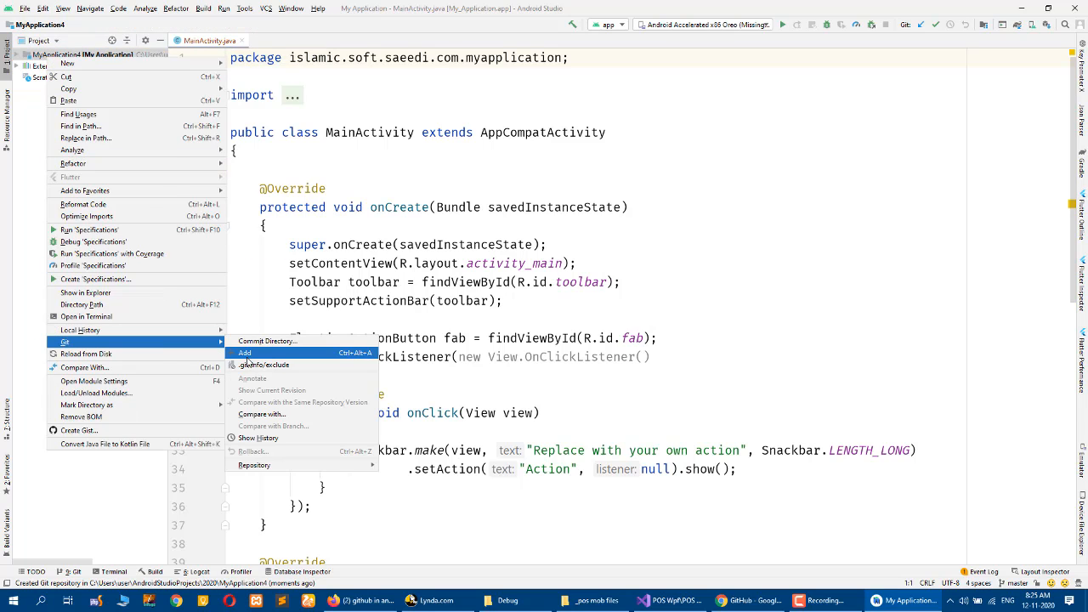
{"action": "left_click", "coordinate": [249, 355]}
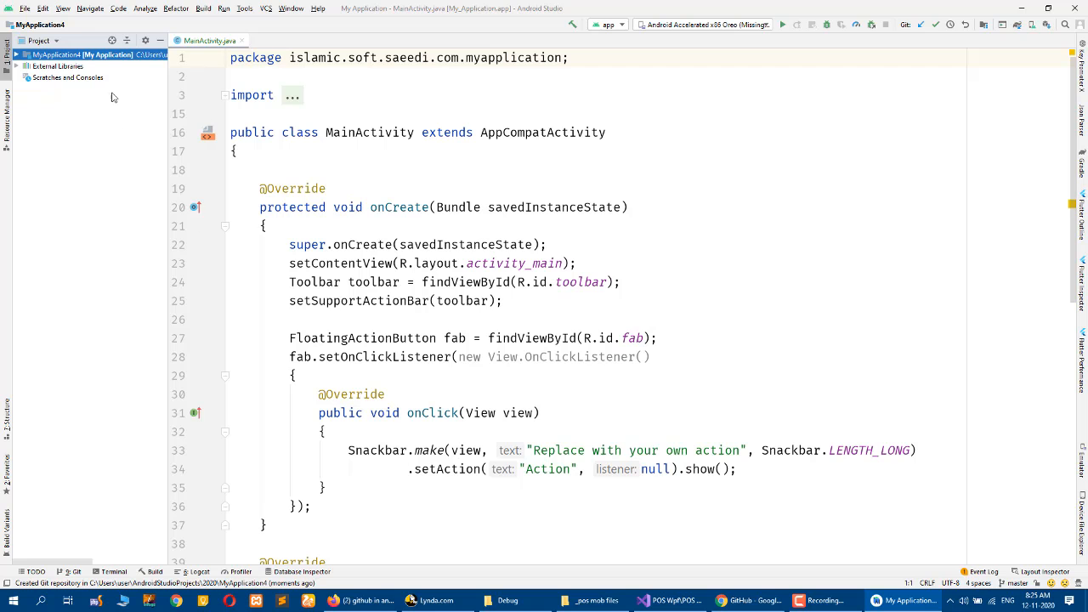
{"action": "scroll", "coordinate": [478, 321], "scroll_direction": "down", "scroll_amount": 3}
{"action": "scroll", "coordinate": [478, 321], "scroll_direction": "up", "scroll_amount": 3}
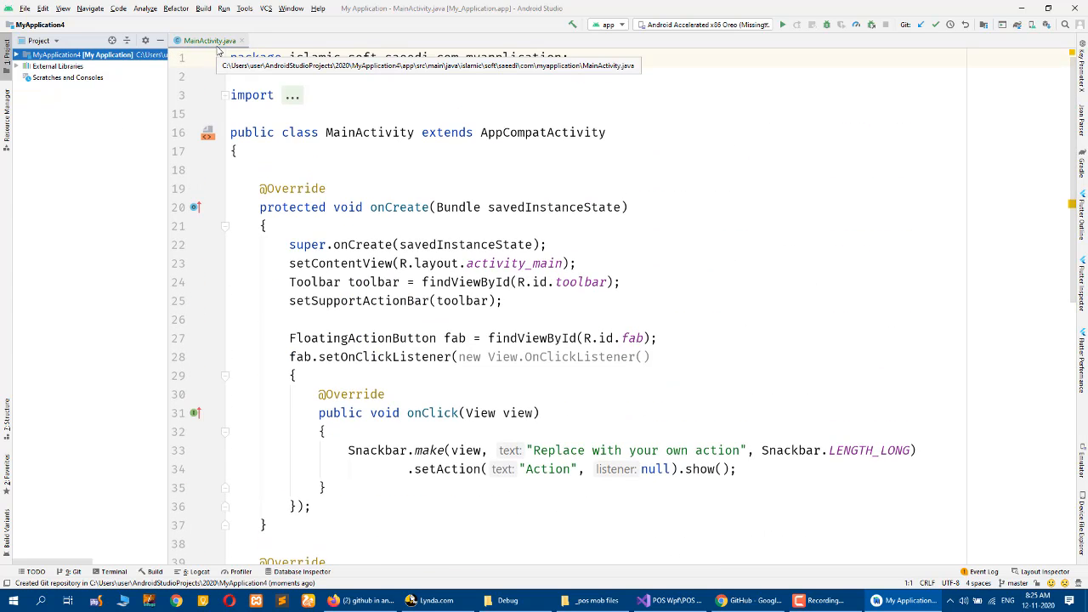
- Start sharing the project on GitHub and set the repository name to Git-Test-Lesson
{"action": "left_click", "coordinate": [267, 9]}
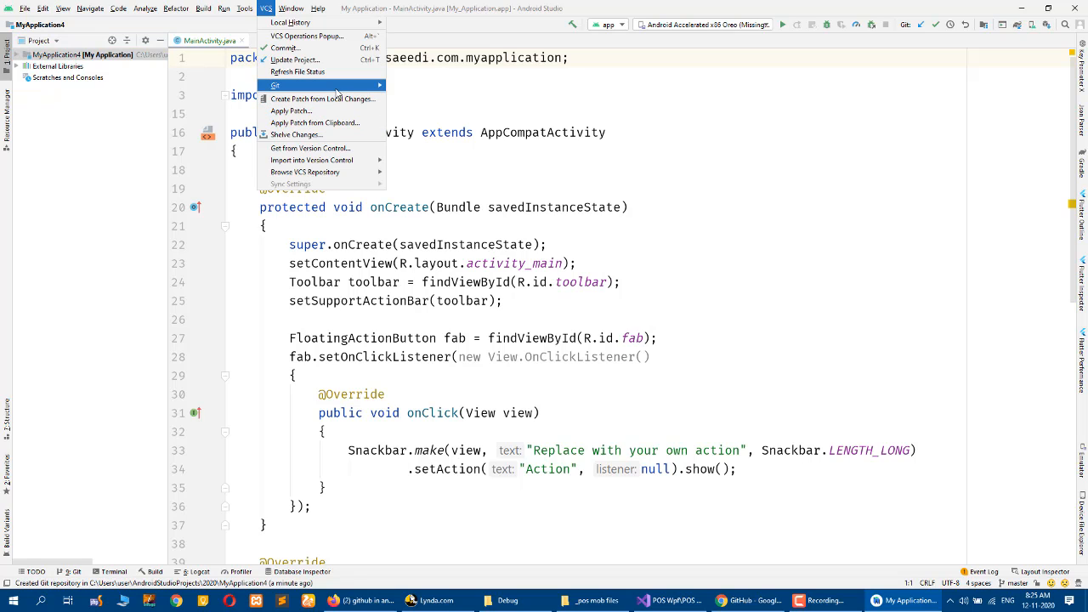
{"action": "mouse_move", "coordinate": [337, 89]}
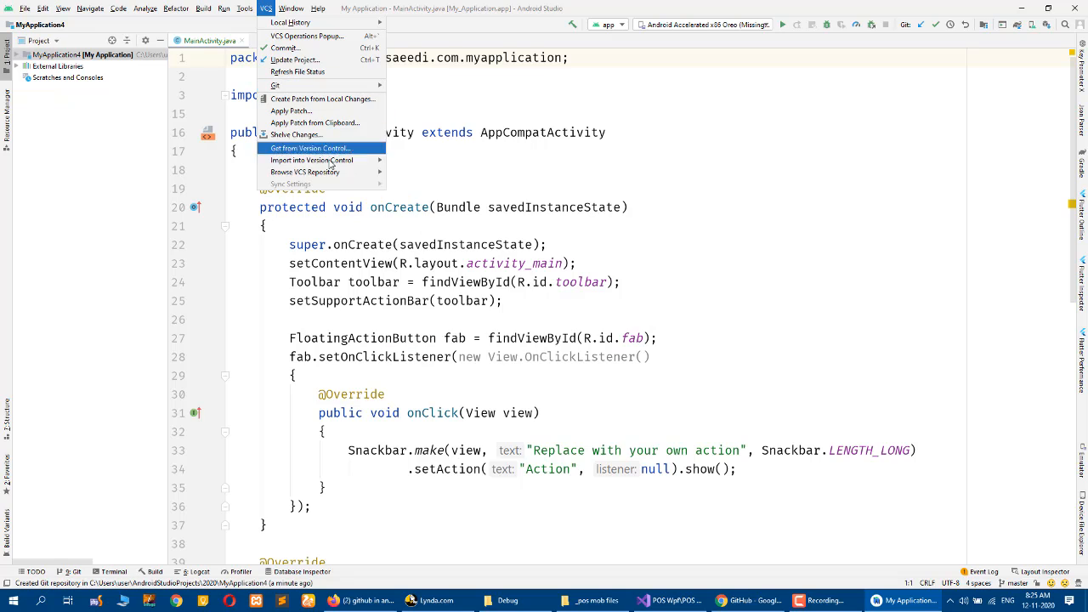
{"action": "mouse_move", "coordinate": [330, 161]}
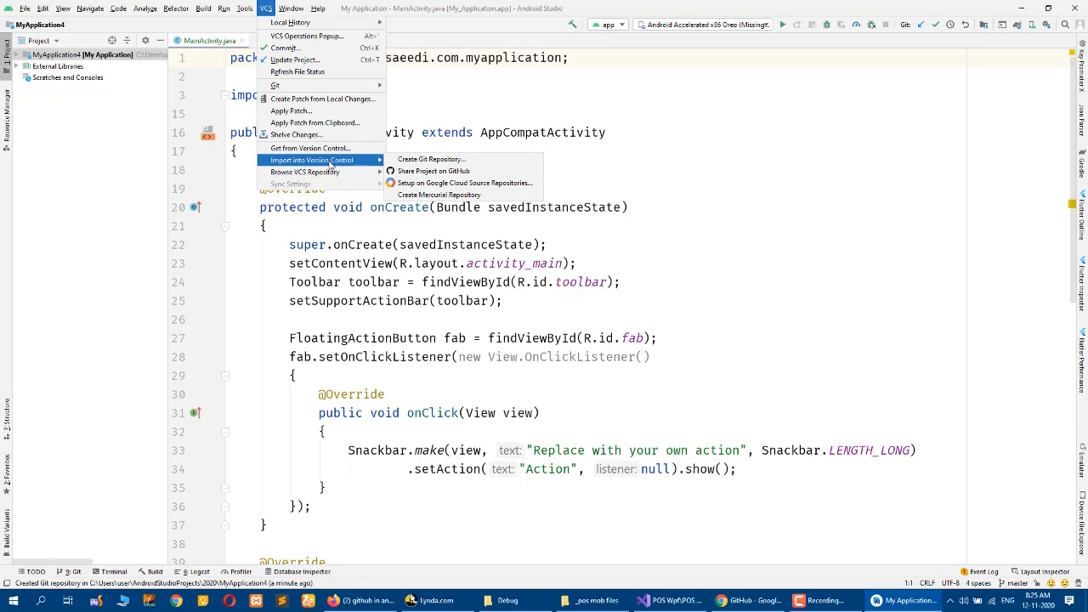
{"action": "left_click", "coordinate": [417, 175]}
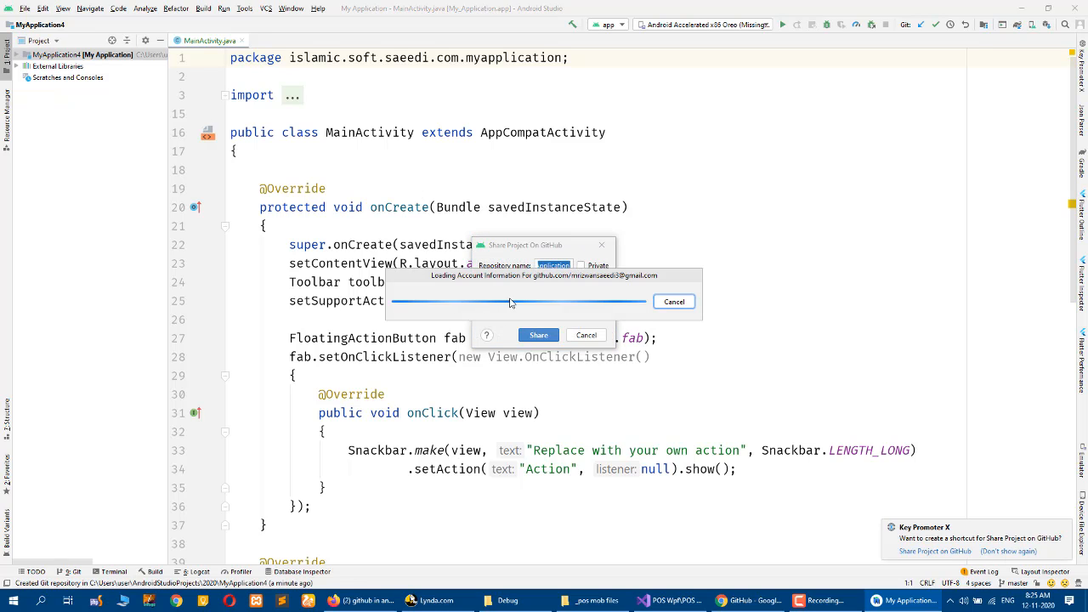
{"action": "left_click", "coordinate": [560, 266]}
{"action": "left_click_drag", "start_coordinate": [559, 266], "coordinate": [611, 268]}
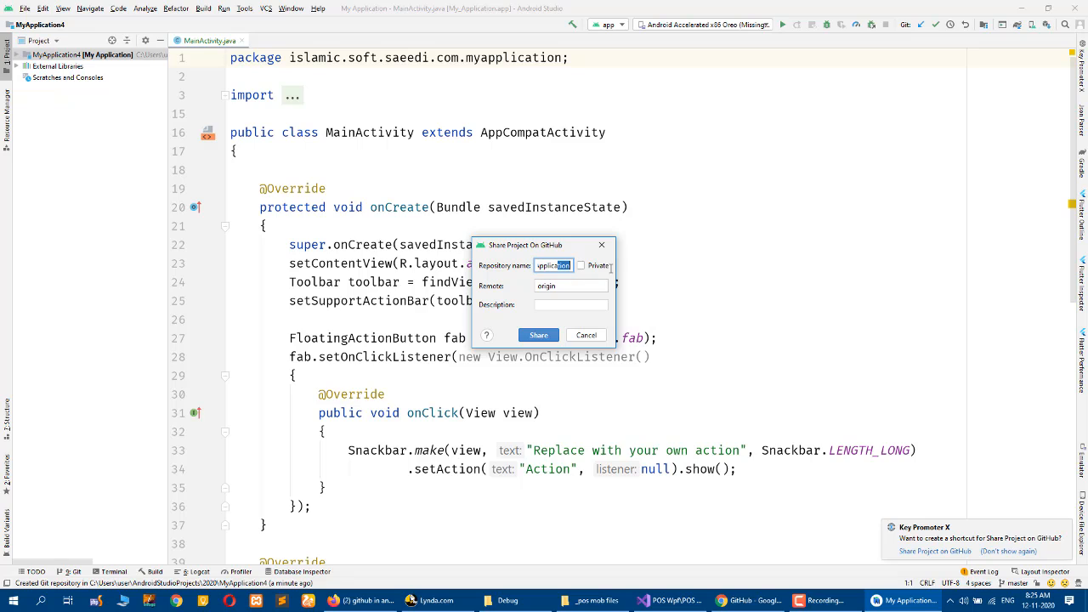
{"action": "left_click", "coordinate": [564, 266]}
{"action": "key", "text": "Home"}
{"action": "key", "text": "ctrl+a"}
{"action": "key", "text": "BackSpace"}
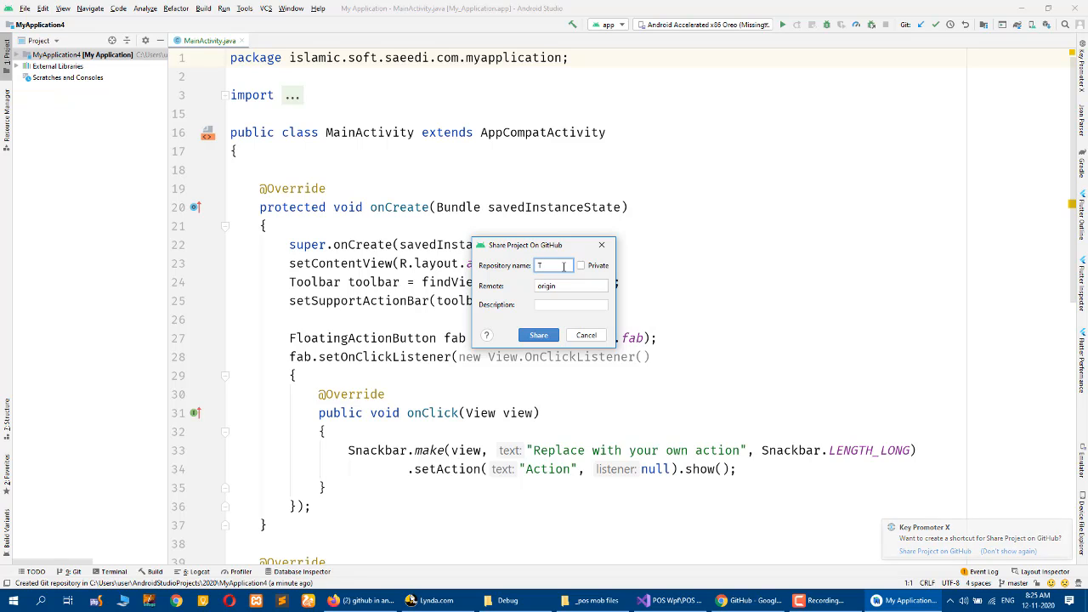
{"action": "key", "text": "BackSpace"}
{"action": "type", "text": "Git-"}
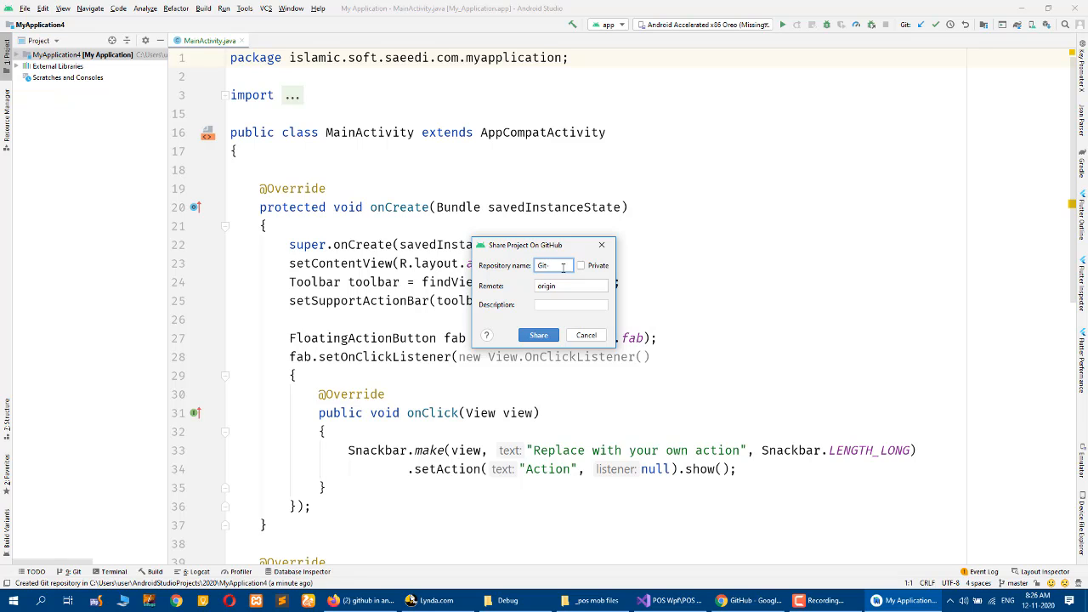
{"action": "type", "text": "st"}
{"action": "type", "text": "-te"}
{"action": "type", "text": "n"}
- Set the repository description to "Youtube demo" and share the project, adding all listed files with the commit message "Initial commit"
{"action": "left_click", "coordinate": [562, 306]}
{"action": "type", "text": "for"}
{"action": "key", "text": "BackSpace"}
{"action": "key", "text": "BackSpace"}
{"action": "key", "text": "BackSpace"}
{"action": "type", "text": "of"}
{"action": "key", "text": "BackSpace"}
{"action": "key", "text": "BackSpace"}
{"action": "type", "text": "Your"}
{"action": "type", "text": "ube demo"}
{"action": "left_click", "coordinate": [539, 336]}
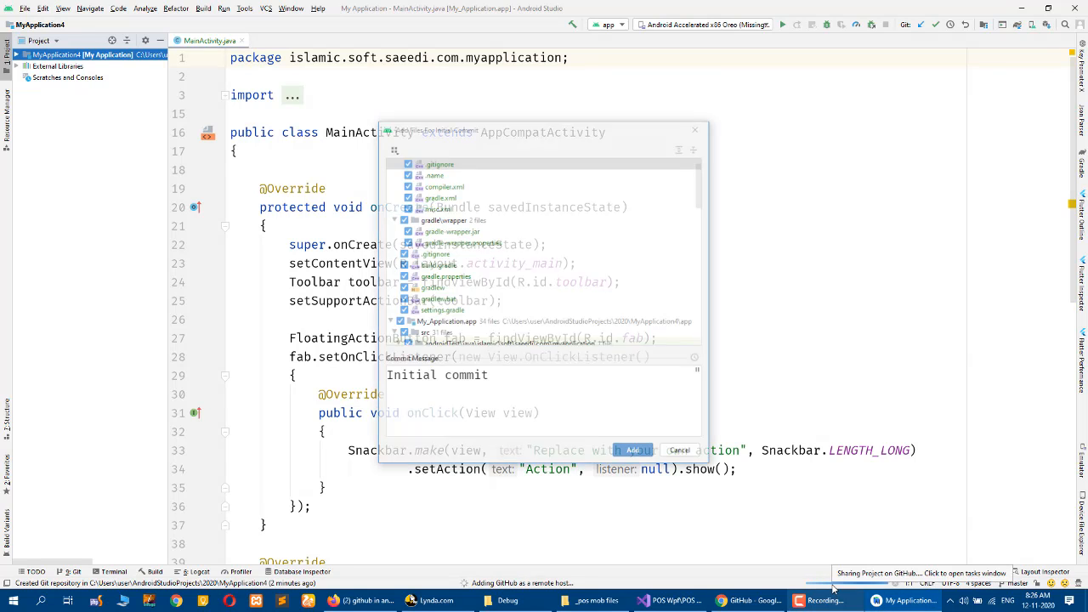
{"action": "left_click", "coordinate": [629, 450]}
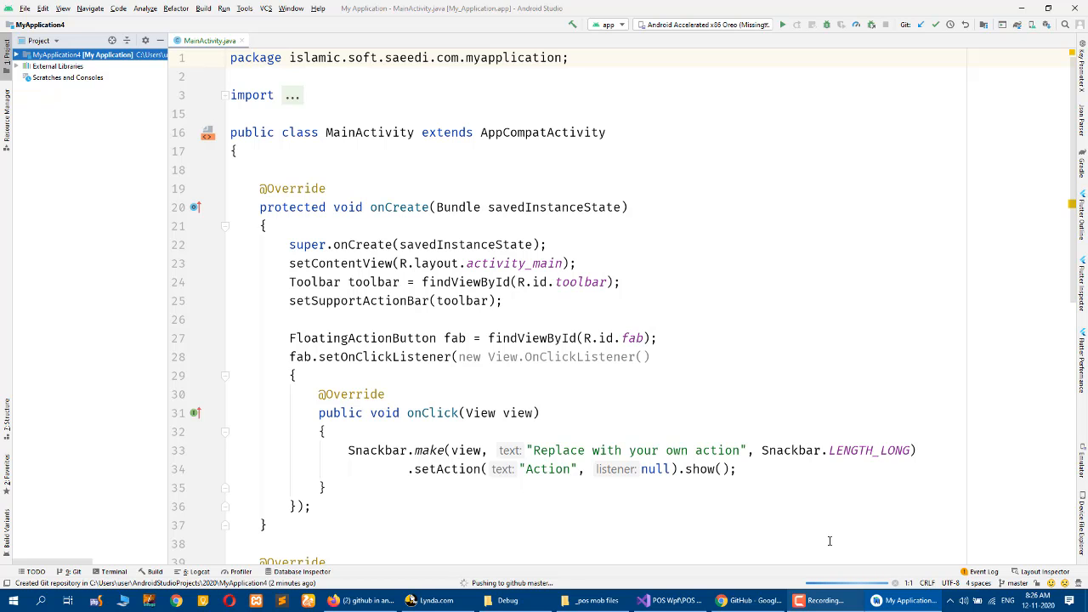
{"action": "scroll", "coordinate": [705, 401], "scroll_direction": "down", "scroll_amount": 10}
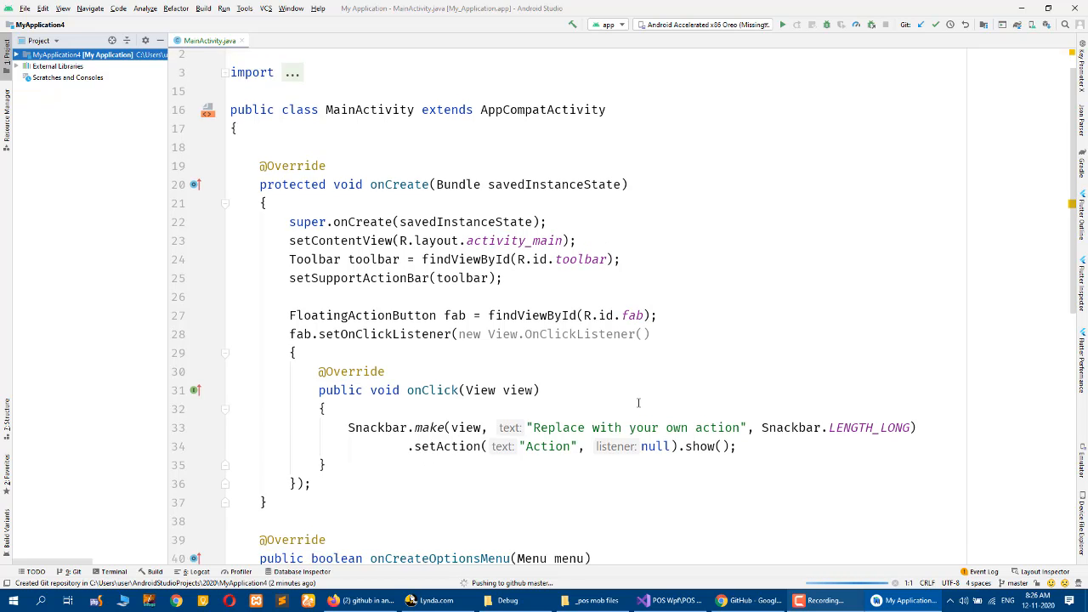
{"action": "scroll", "coordinate": [644, 401], "scroll_direction": "up", "scroll_amount": 10}
{"action": "scroll", "coordinate": [638, 403], "scroll_direction": "down", "scroll_amount": 10}
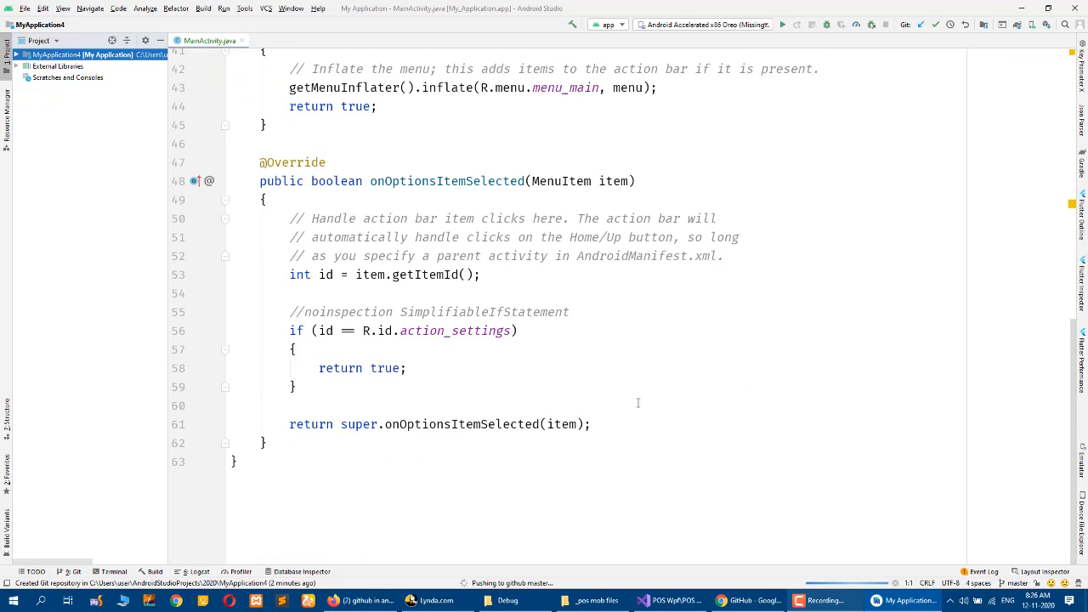
{"action": "scroll", "coordinate": [638, 403], "scroll_direction": "up", "scroll_amount": 15}
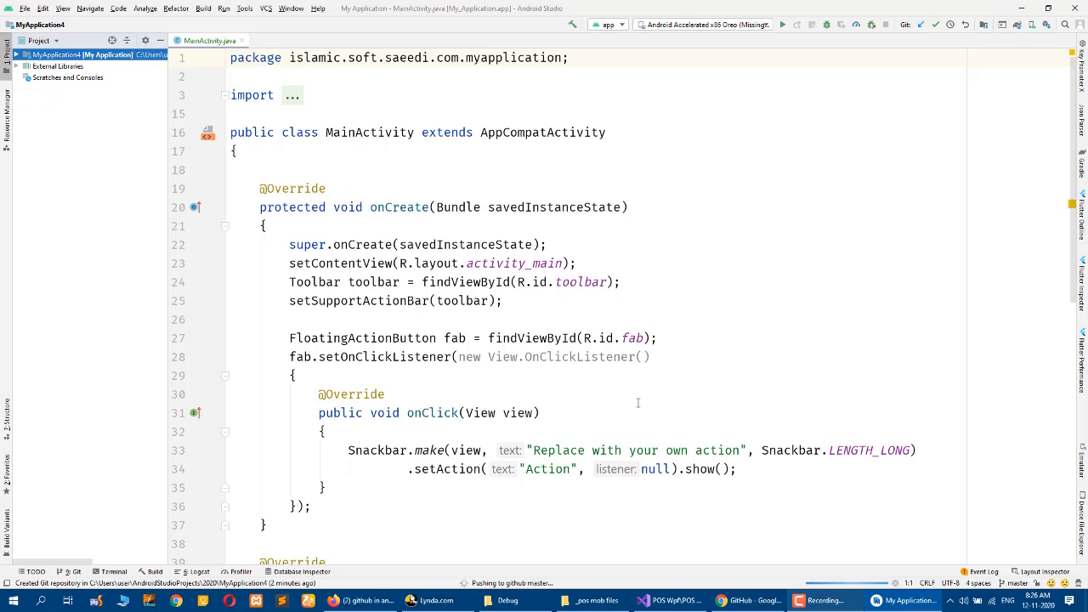
{"action": "scroll", "coordinate": [638, 403], "scroll_direction": "down", "scroll_amount": 10}
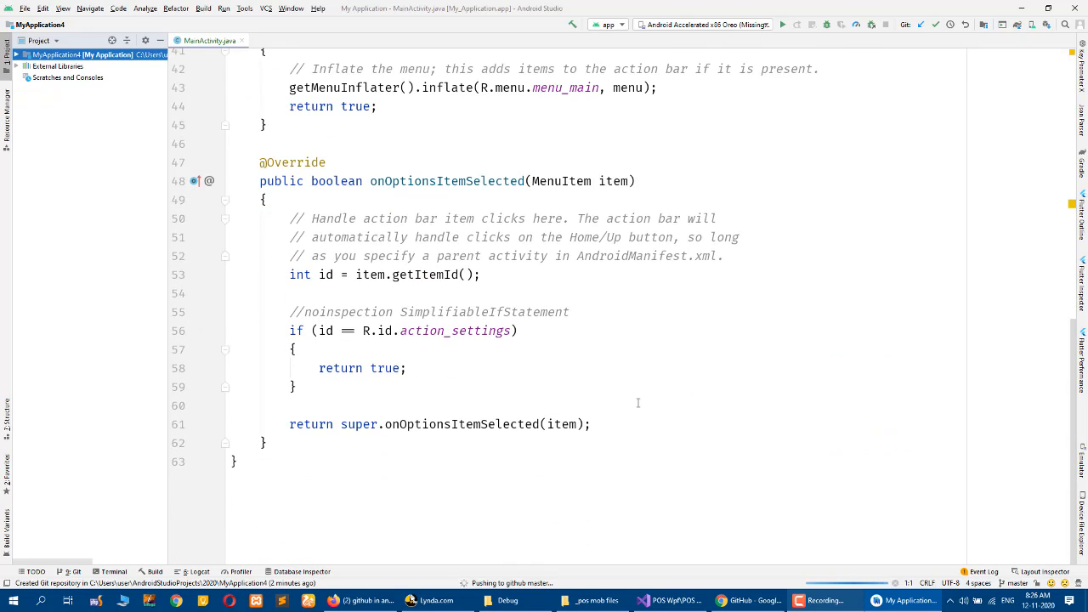
{"action": "scroll", "coordinate": [638, 403], "scroll_direction": "up", "scroll_amount": 10}
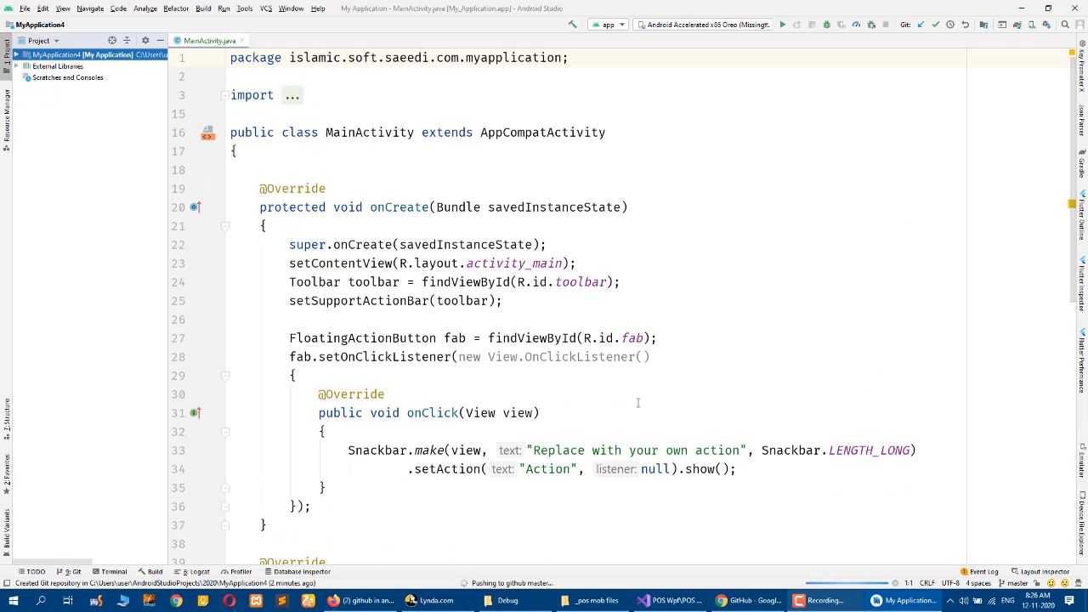
{"action": "scroll", "coordinate": [638, 403], "scroll_direction": "down", "scroll_amount": 10}
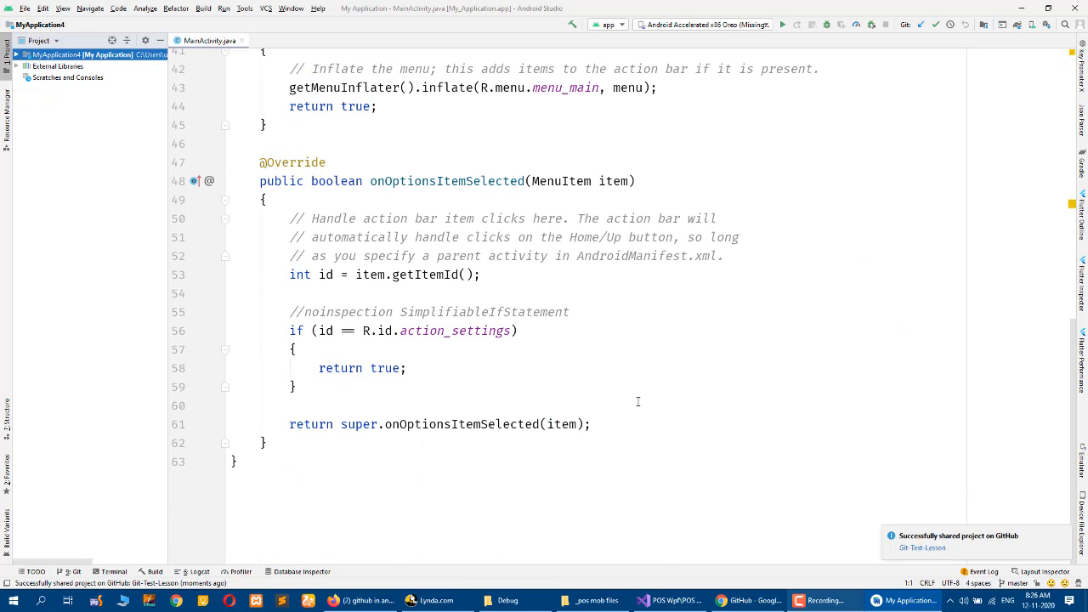
{"action": "scroll", "coordinate": [638, 402], "scroll_direction": "up", "scroll_amount": 10}
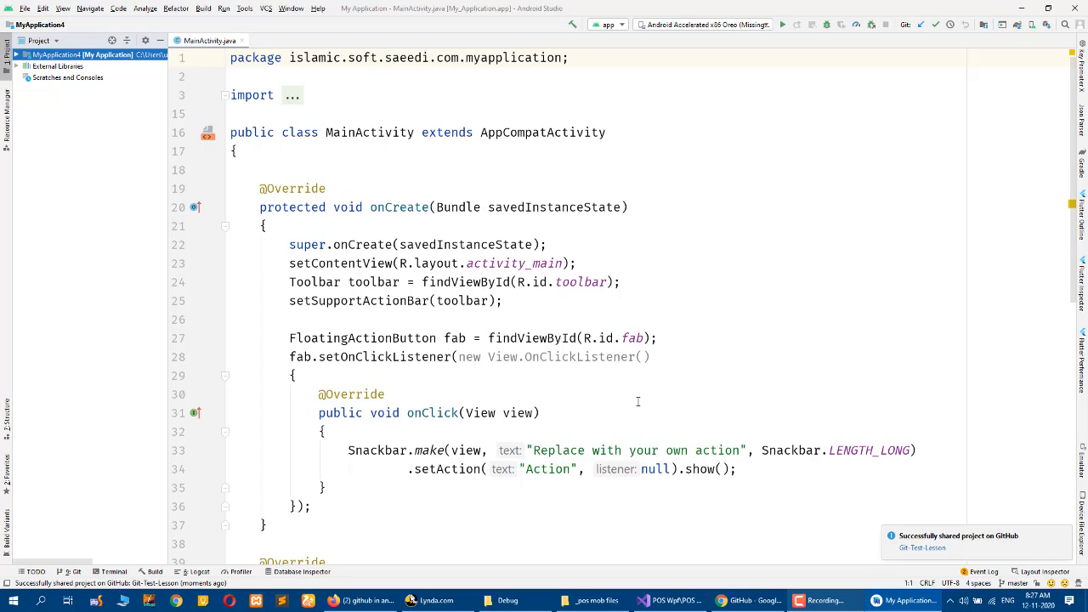
{"action": "scroll", "coordinate": [638, 401], "scroll_direction": "down", "scroll_amount": 10}
{"action": "scroll", "coordinate": [638, 401], "scroll_direction": "up", "scroll_amount": 10}
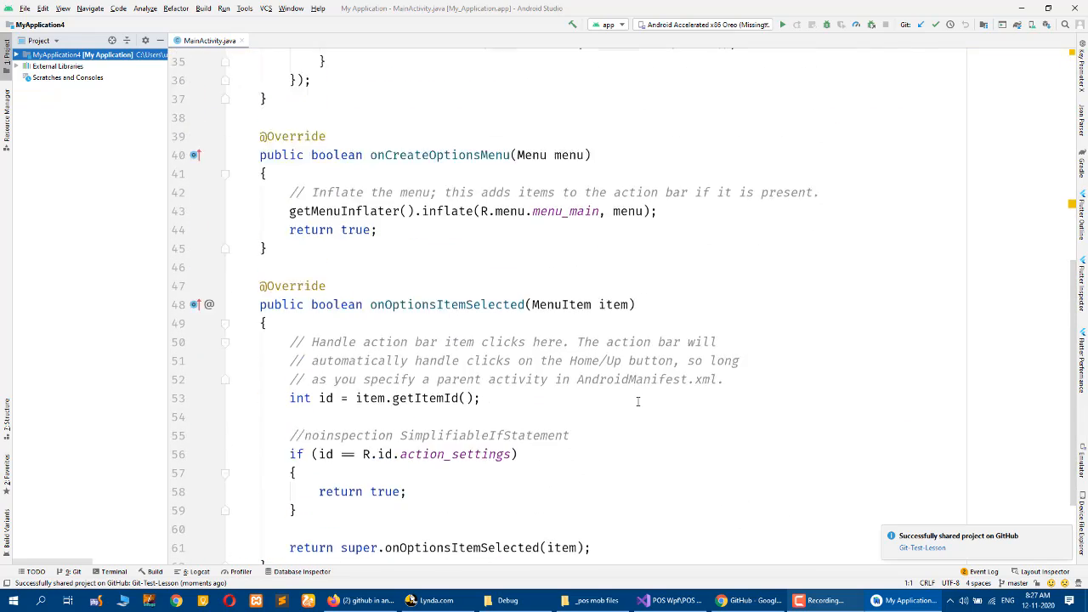
{"action": "scroll", "coordinate": [637, 401], "scroll_direction": "down", "scroll_amount": 10}
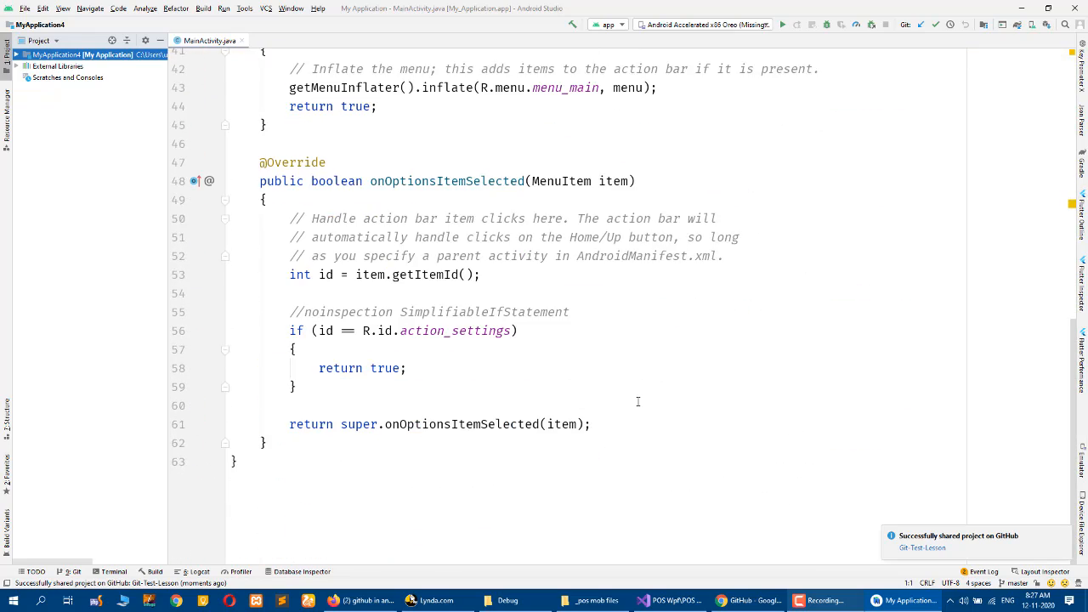
{"action": "scroll", "coordinate": [638, 402], "scroll_direction": "up", "scroll_amount": 10}
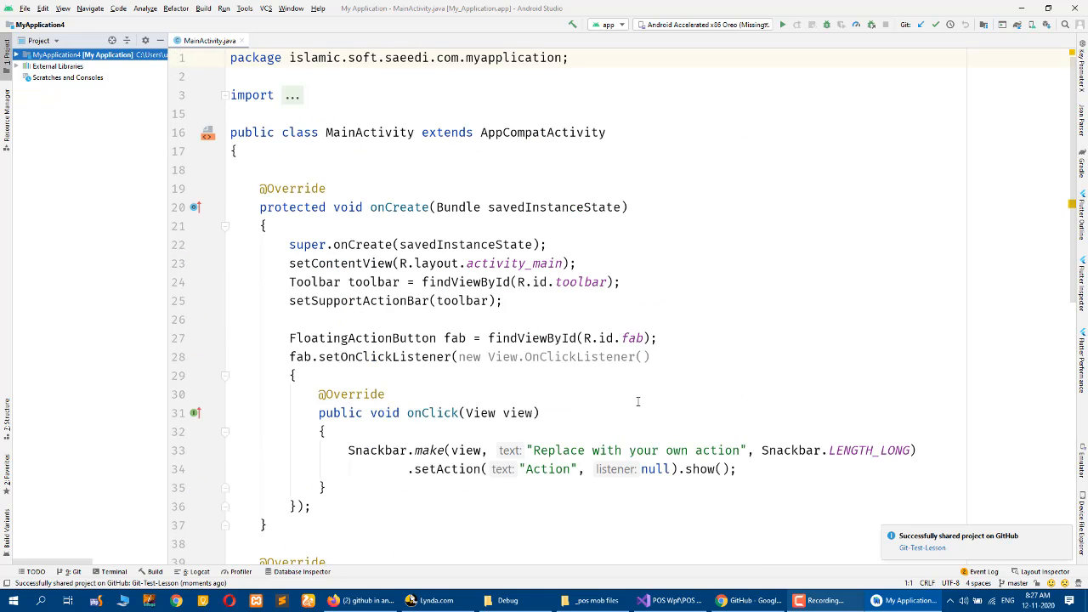
{"action": "scroll", "coordinate": [637, 401], "scroll_direction": "down", "scroll_amount": 10}
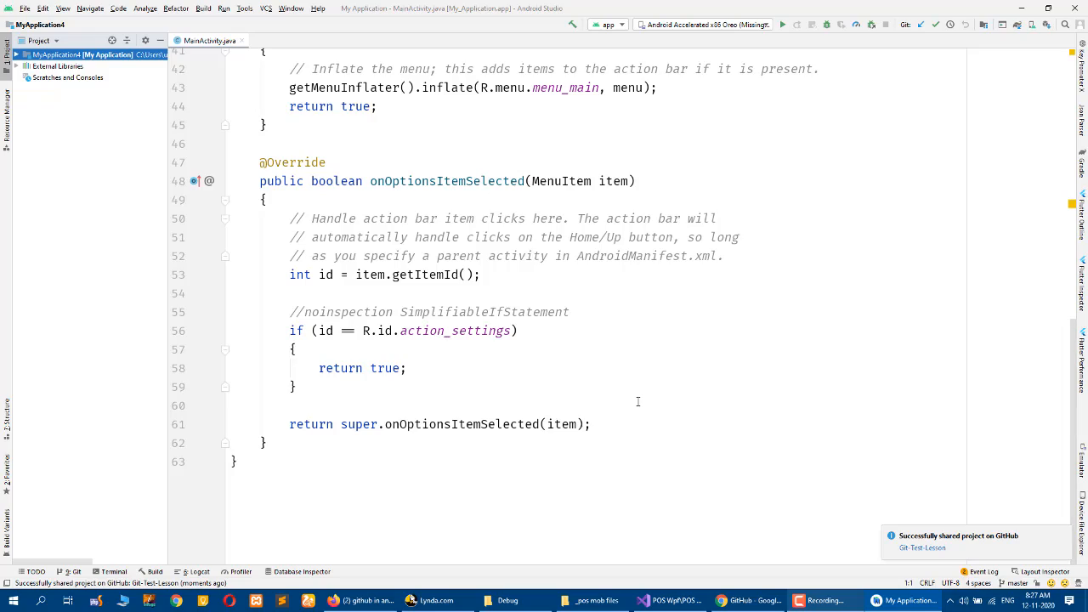
{"action": "scroll", "coordinate": [638, 401], "scroll_direction": "up", "scroll_amount": 10}
{"action": "scroll", "coordinate": [637, 401], "scroll_direction": "down", "scroll_amount": 10}
{"action": "scroll", "coordinate": [637, 401], "scroll_direction": "up", "scroll_amount": 10}
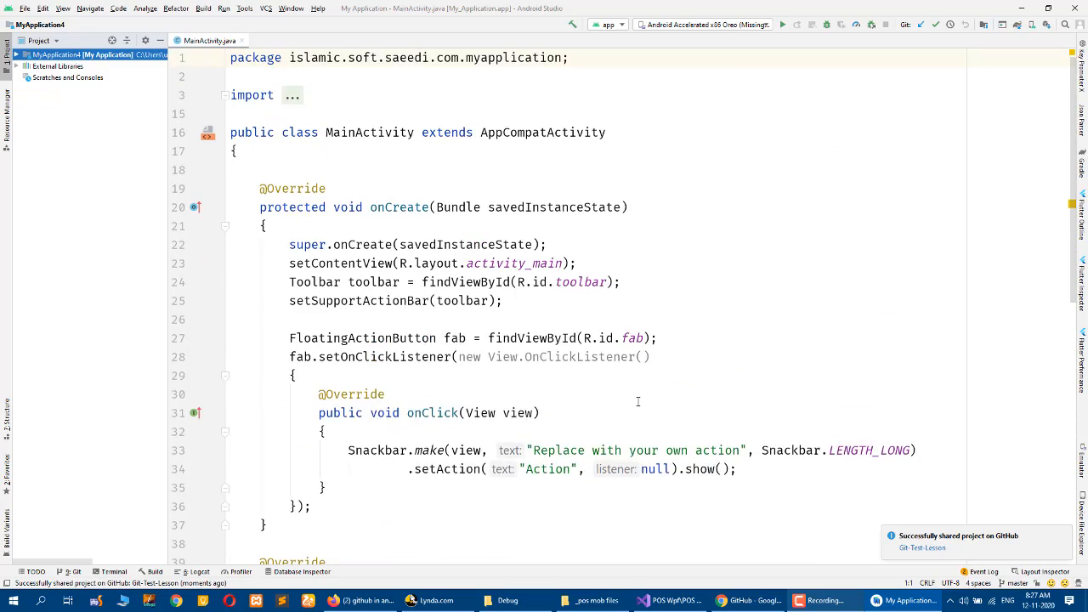
{"action": "scroll", "coordinate": [638, 401], "scroll_direction": "down", "scroll_amount": 10}
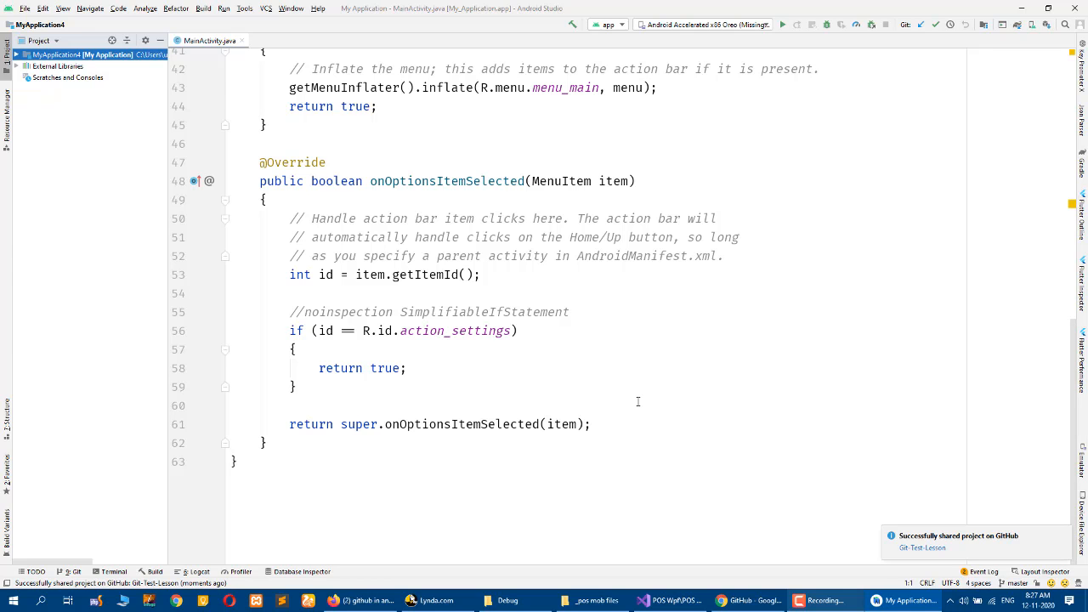
{"action": "scroll", "coordinate": [638, 401], "scroll_direction": "up", "scroll_amount": 9}
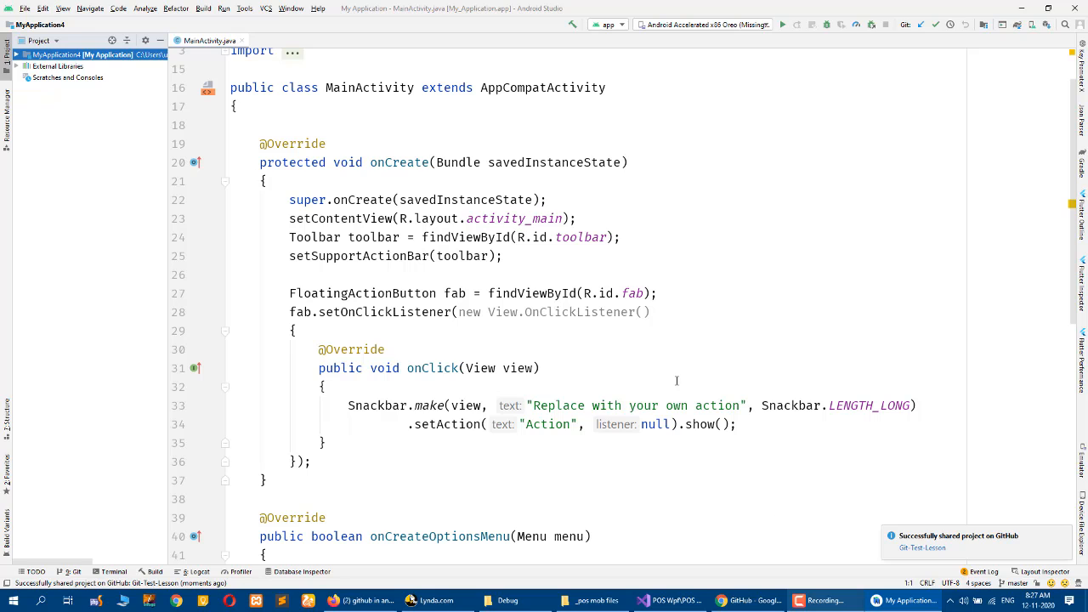
{"action": "scroll", "coordinate": [677, 381], "scroll_direction": "up", "scroll_amount": 1}
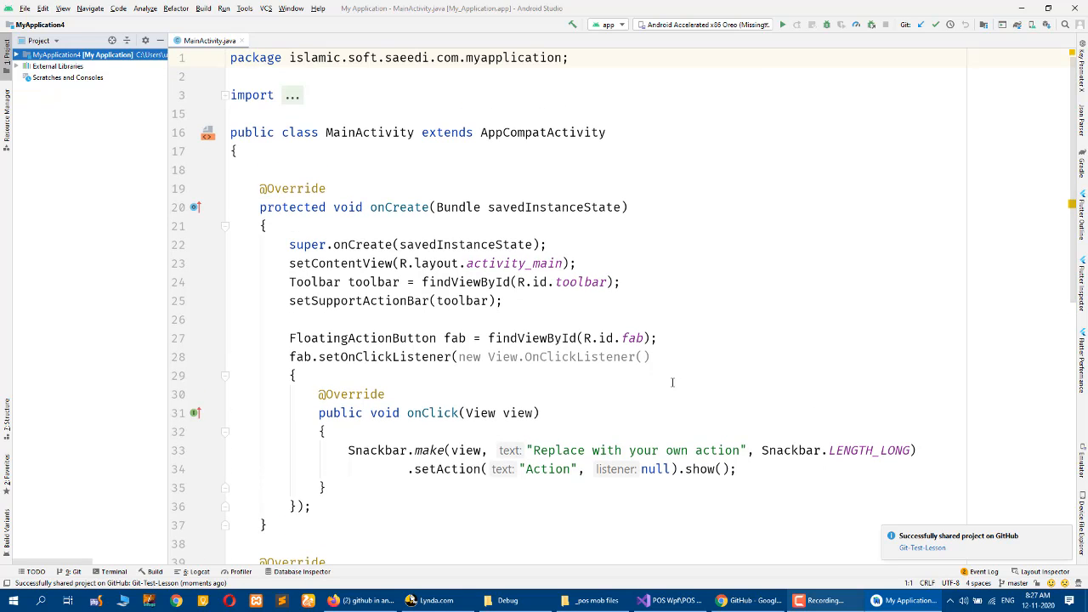
{"action": "scroll", "coordinate": [673, 382], "scroll_direction": "down", "scroll_amount": 13}
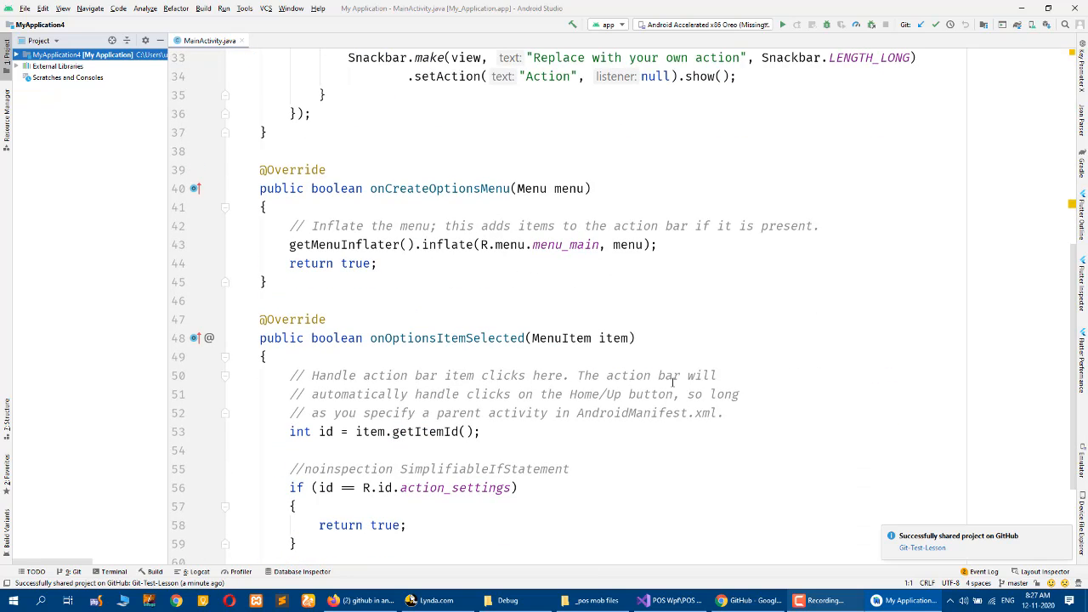
{"action": "scroll", "coordinate": [673, 383], "scroll_direction": "up", "scroll_amount": 13}
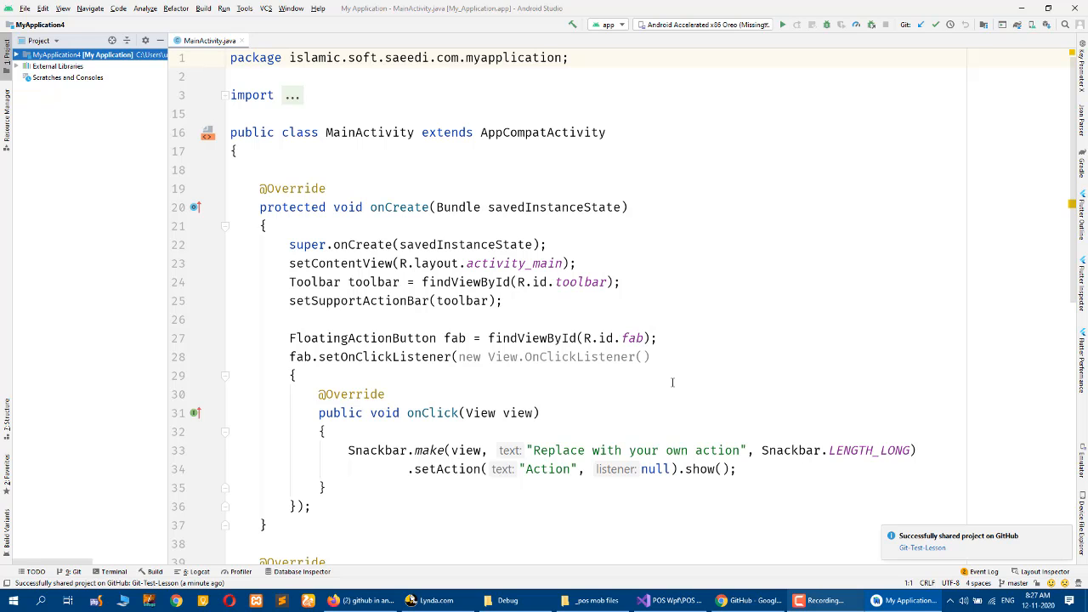
{"action": "left_click", "coordinate": [770, 607]}
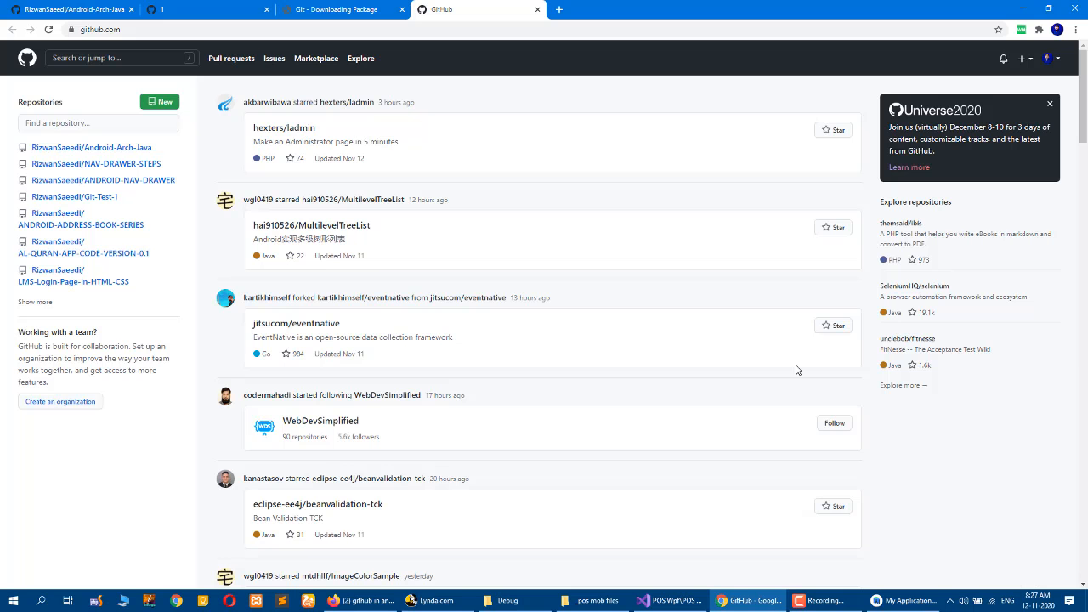
{"action": "left_click", "coordinate": [1056, 62]}
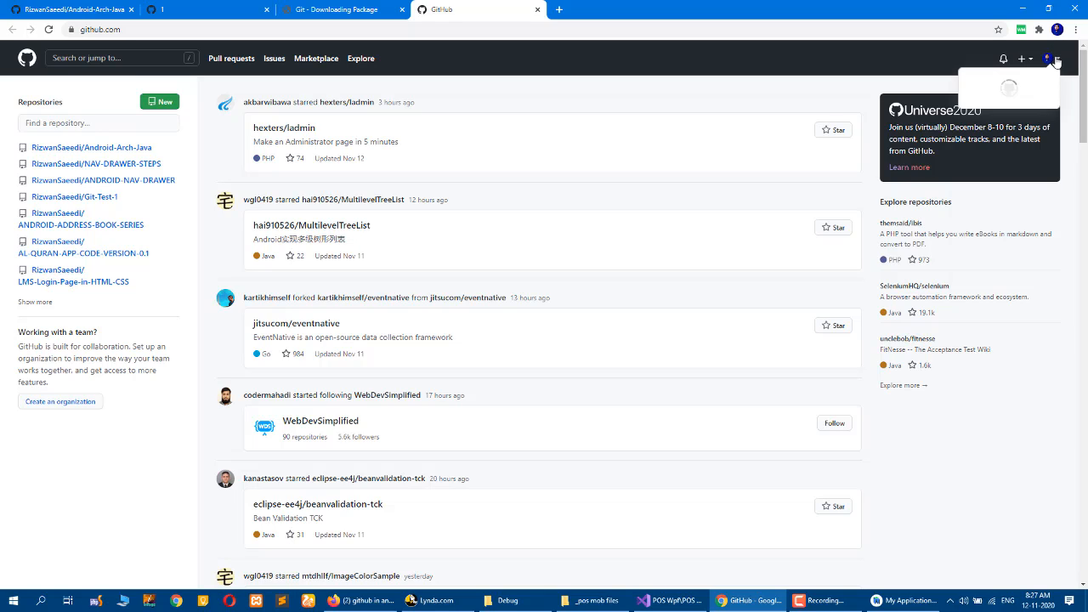
{"action": "left_click", "coordinate": [669, 221]}
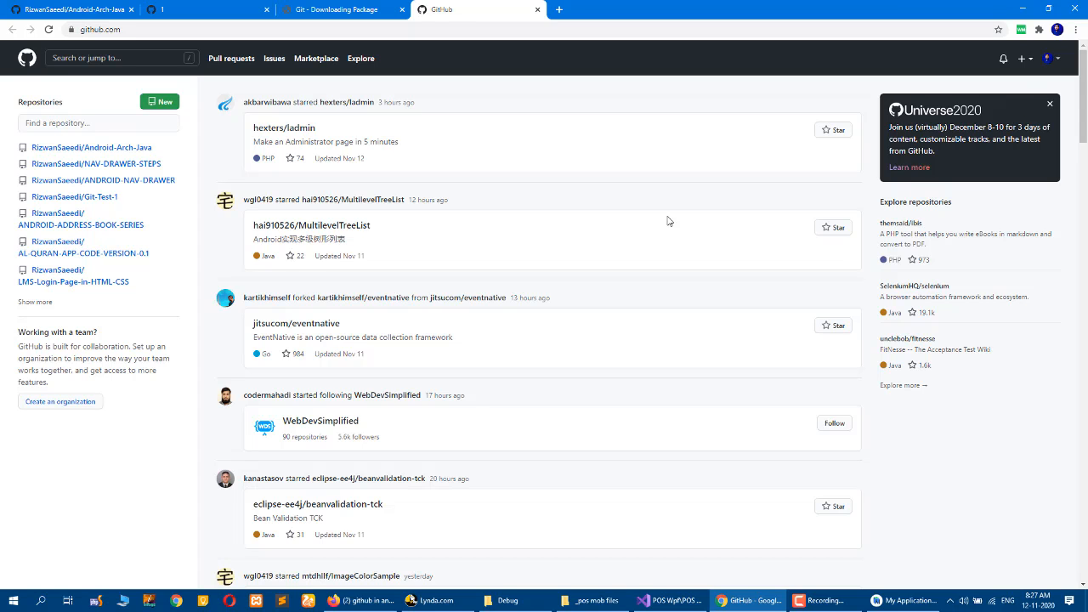
{"action": "scroll", "coordinate": [668, 221], "scroll_direction": "down", "scroll_amount": 8}
{"action": "scroll", "coordinate": [668, 221], "scroll_direction": "up", "scroll_amount": 8}
{"action": "left_click", "coordinate": [1024, 8]}
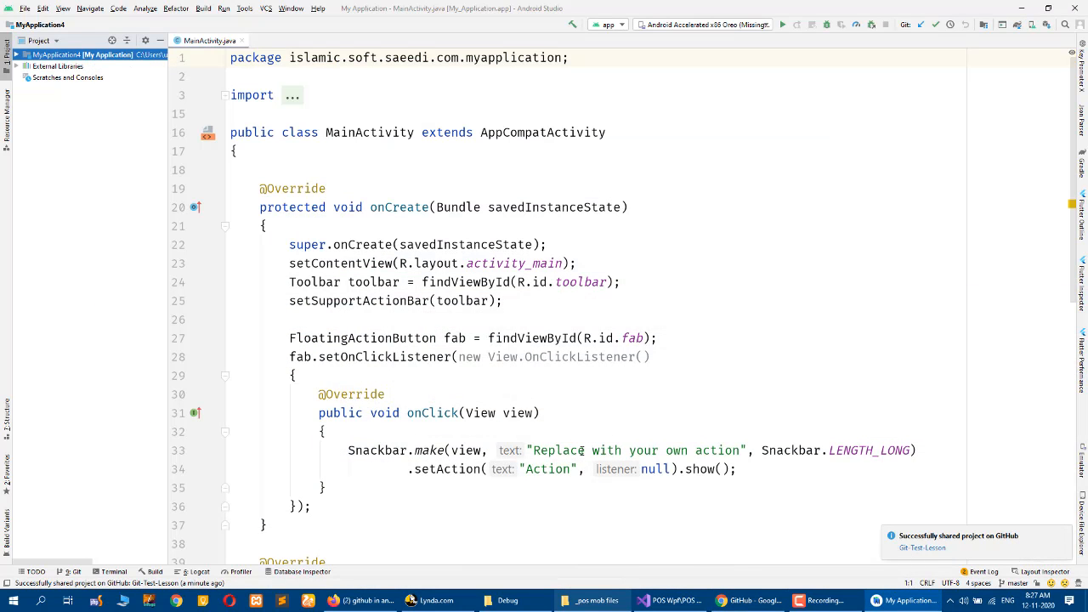
- Switch to Chrome, view the Git-Test-Lesson repository from the account's own GitHub repositories, and return to Android Studio
{"action": "left_click", "coordinate": [738, 602]}
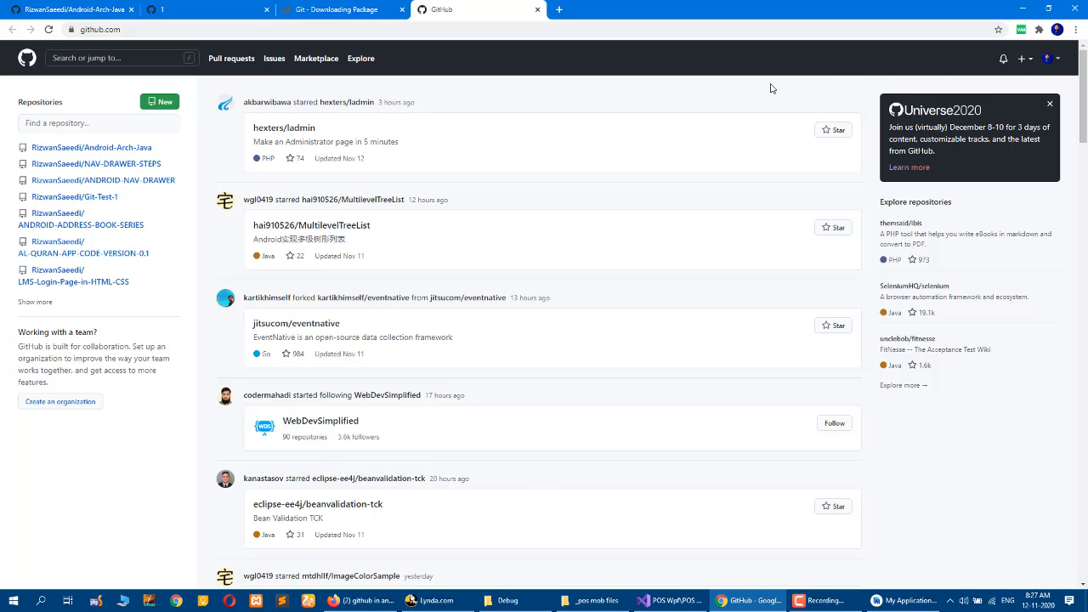
{"action": "left_click", "coordinate": [1051, 58]}
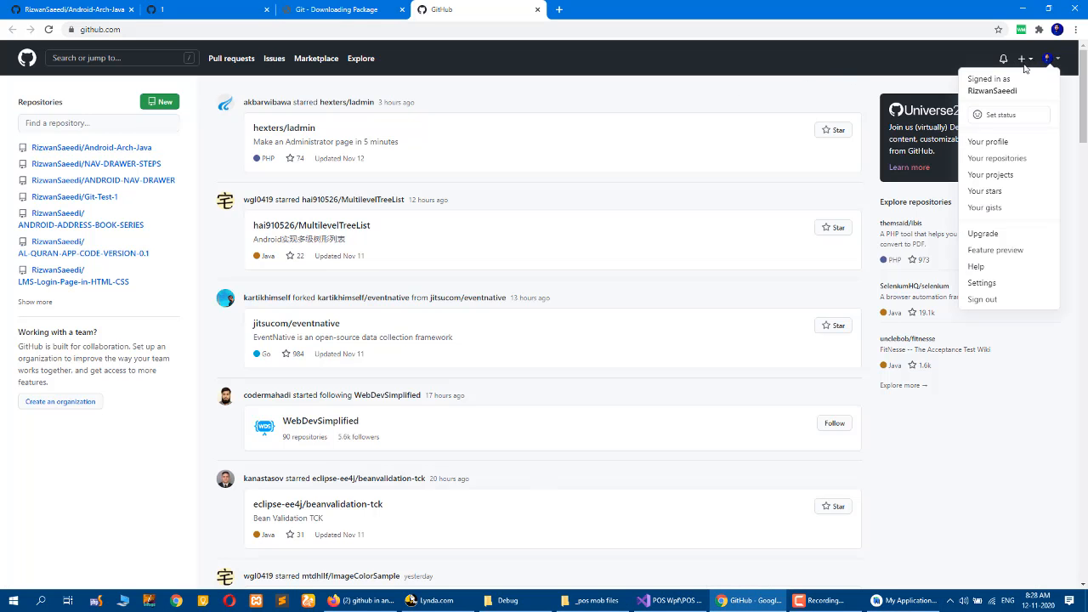
{"action": "left_click", "coordinate": [1013, 162]}
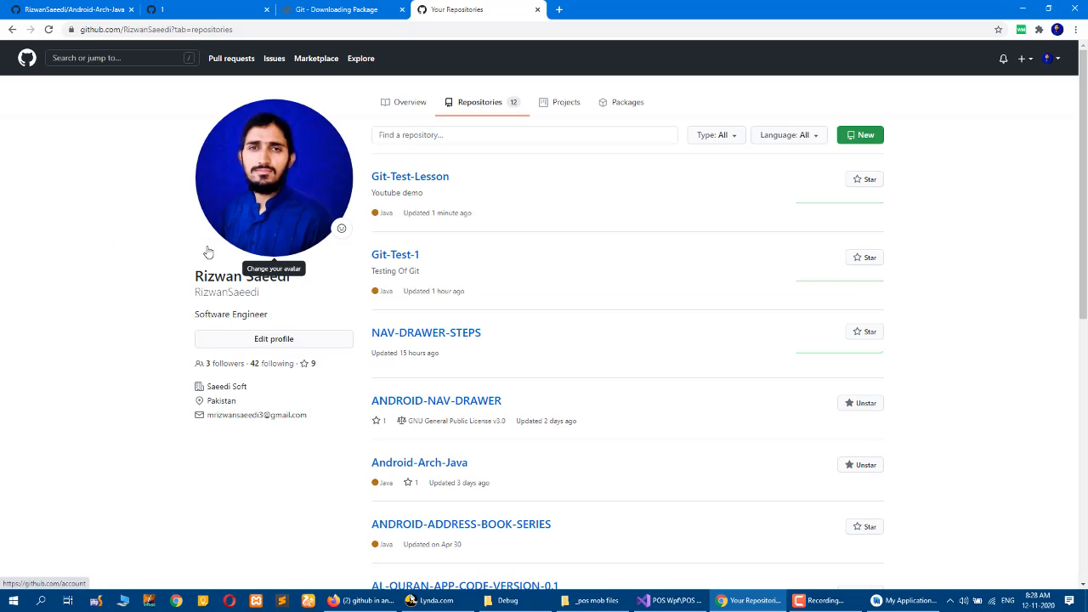
{"action": "left_click", "coordinate": [423, 183]}
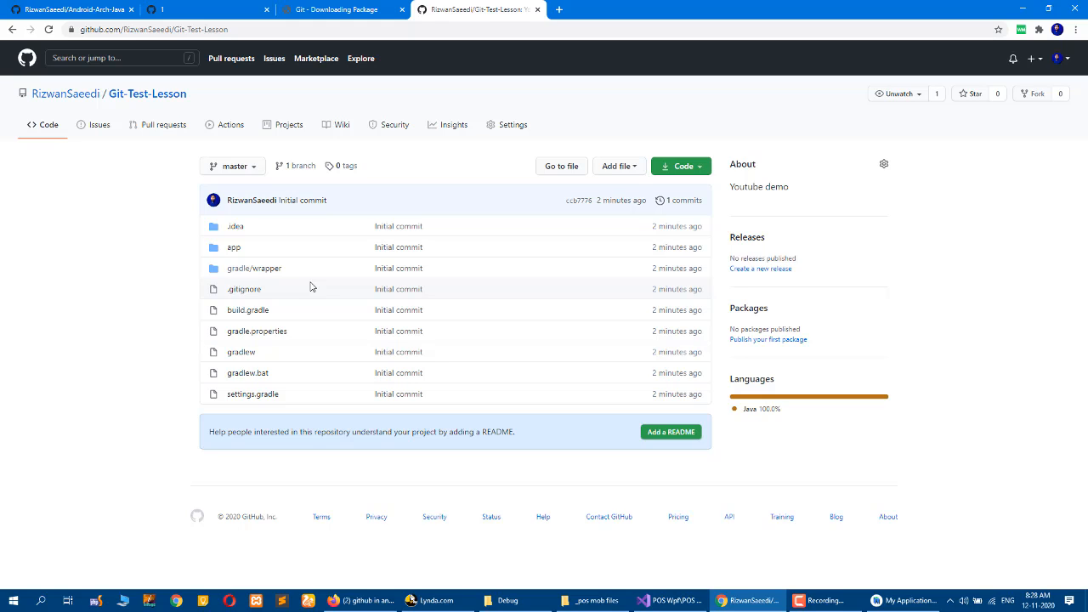
{"action": "left_click", "coordinate": [899, 606]}
{"action": "scroll", "coordinate": [667, 433], "scroll_direction": "down", "scroll_amount": 8}
{"action": "scroll", "coordinate": [666, 433], "scroll_direction": "up", "scroll_amount": 8}
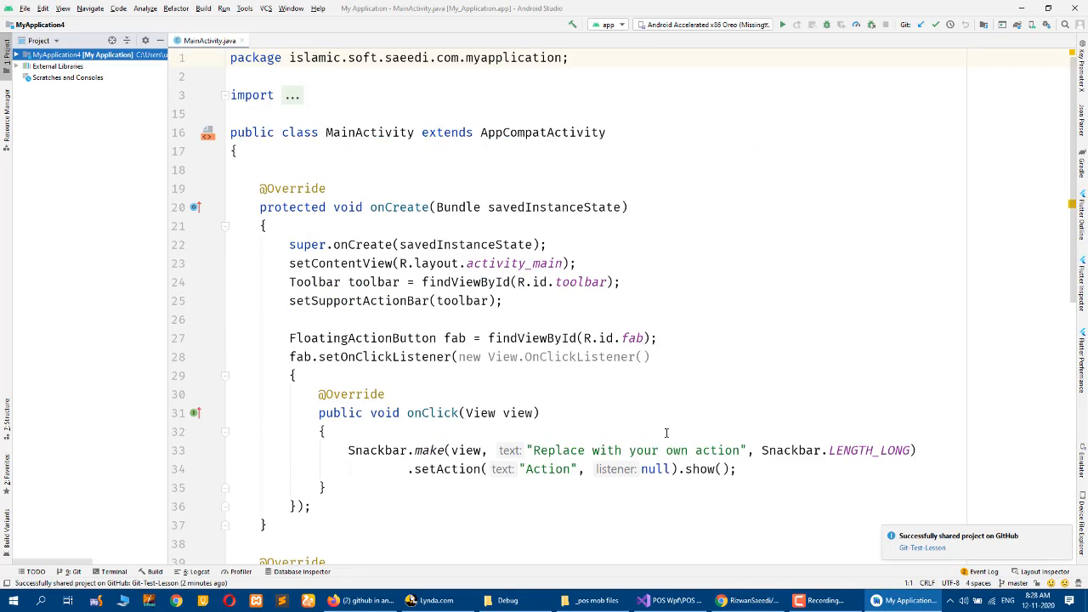
- Expand the MyApplication4 project tree down into the app folder, and switch the tree to the Android view
{"action": "scroll", "coordinate": [666, 434], "scroll_direction": "down", "scroll_amount": 8}
{"action": "scroll", "coordinate": [646, 429], "scroll_direction": "up", "scroll_amount": 8}
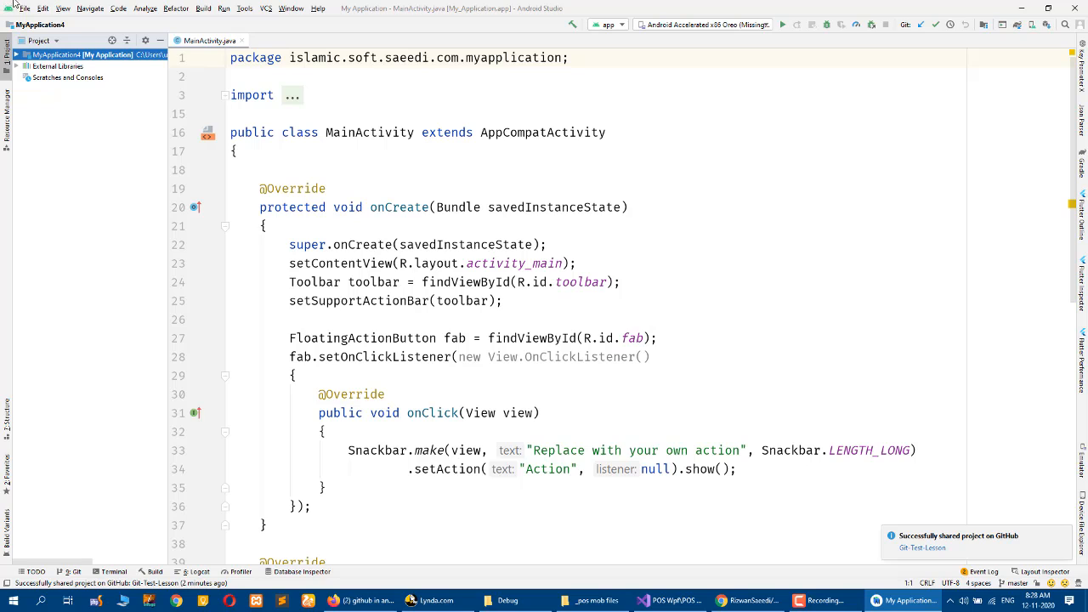
{"action": "double_click", "coordinate": [100, 56]}
{"action": "double_click", "coordinate": [83, 89]}
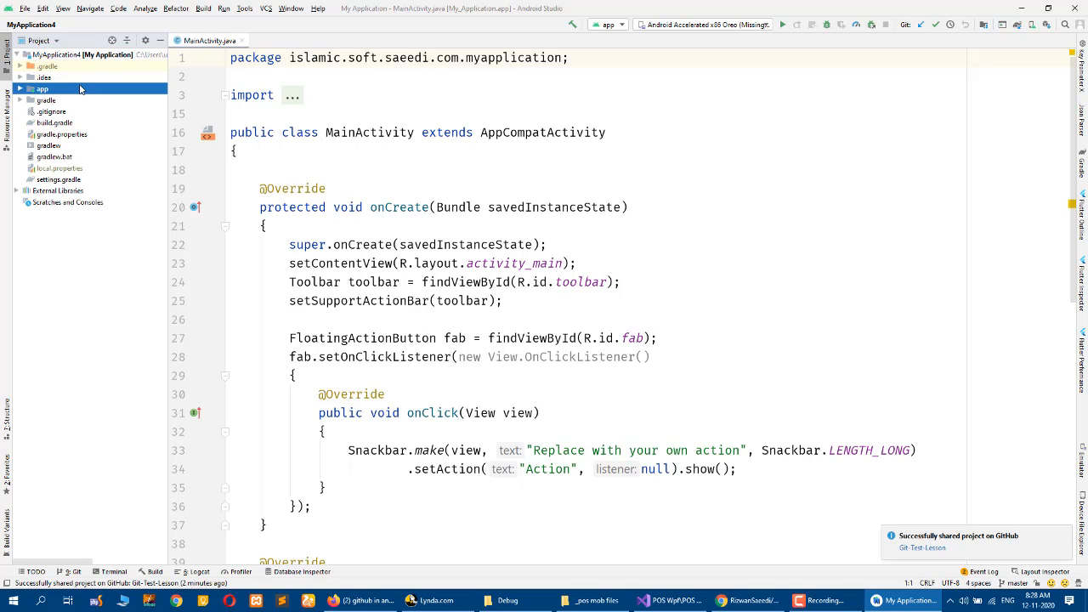
{"action": "double_click", "coordinate": [70, 111]}
{"action": "left_click", "coordinate": [46, 41]}
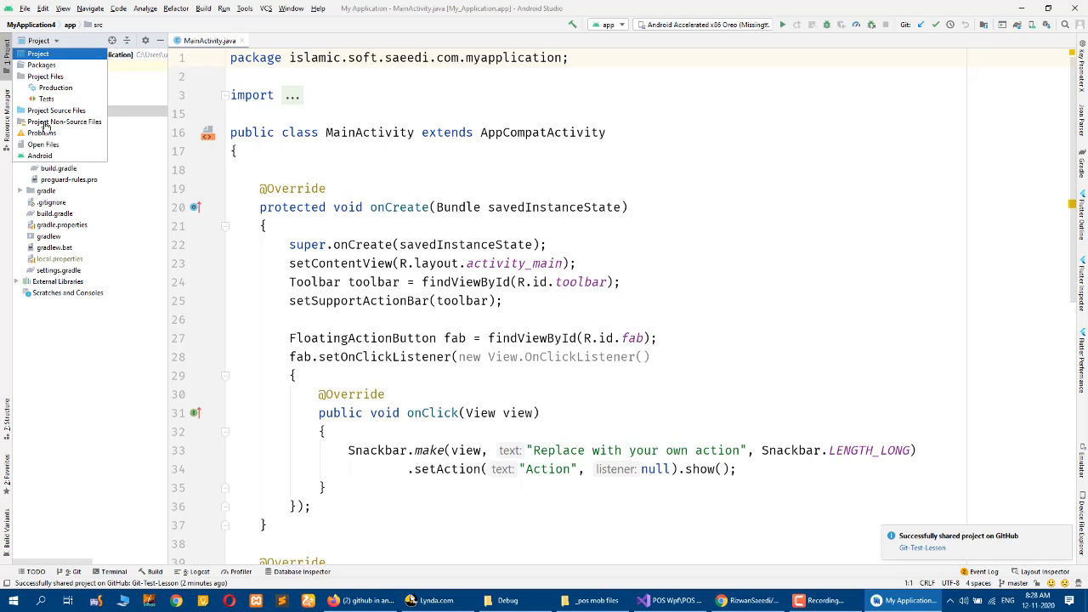
{"action": "left_click", "coordinate": [51, 157]}
- Create a Java Empty Activity named MainActivity2 with the layout activity_main2 in the main application package
{"action": "left_click", "coordinate": [96, 89]}
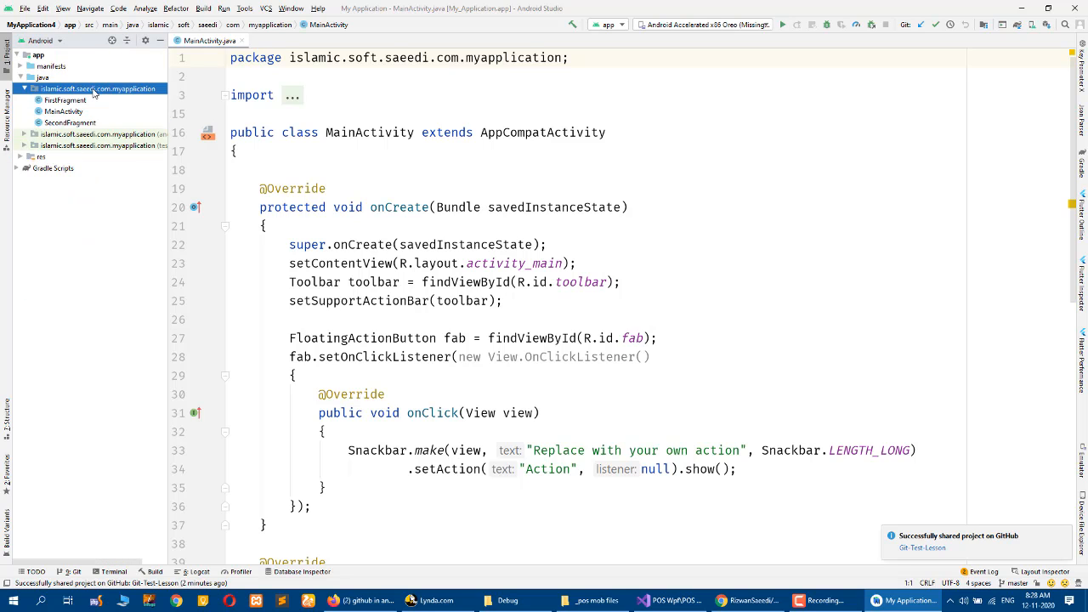
{"action": "right_click", "coordinate": [95, 89]}
{"action": "mouse_move", "coordinate": [193, 93]}
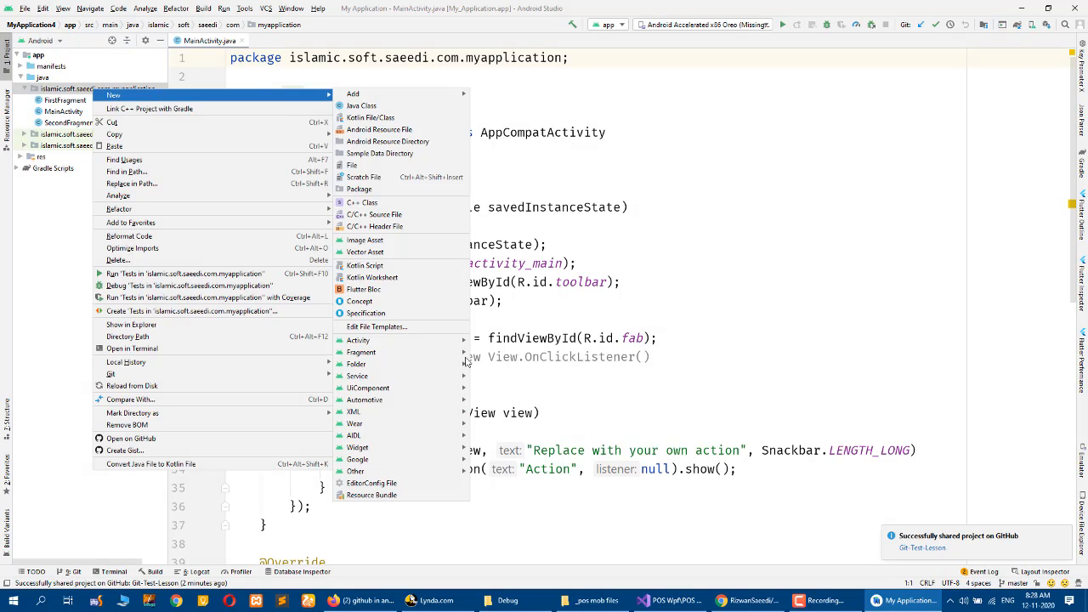
{"action": "mouse_move", "coordinate": [445, 340]}
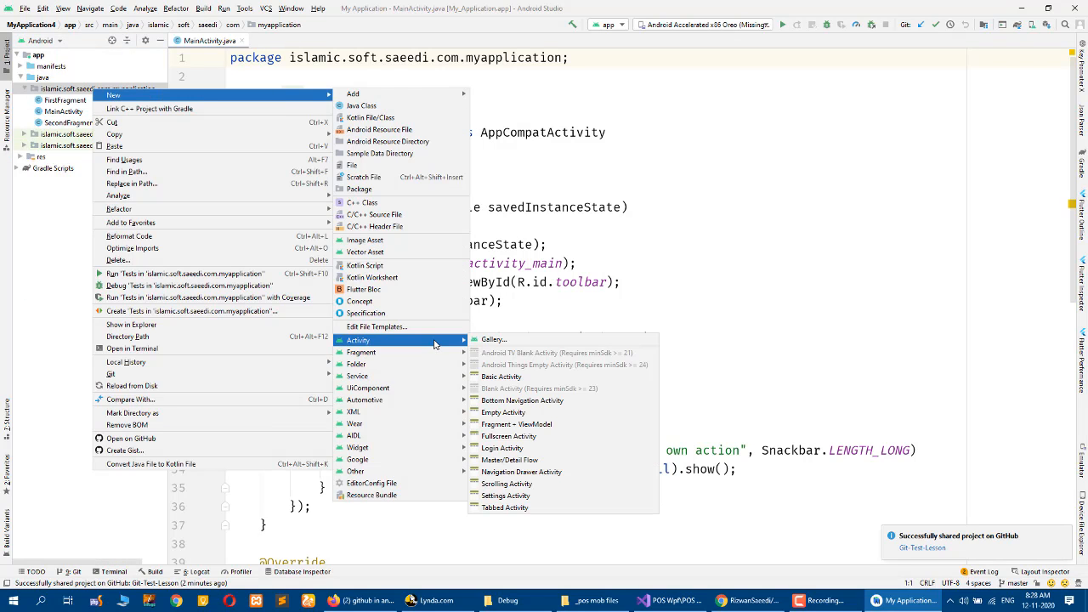
{"action": "left_click", "coordinate": [570, 413]}
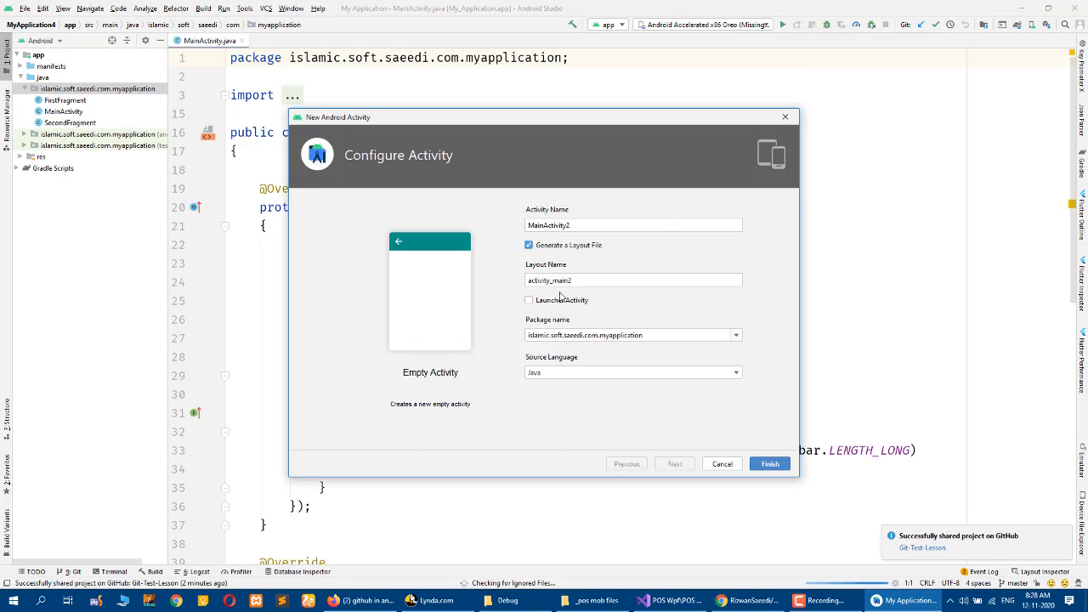
{"action": "left_click", "coordinate": [577, 225]}
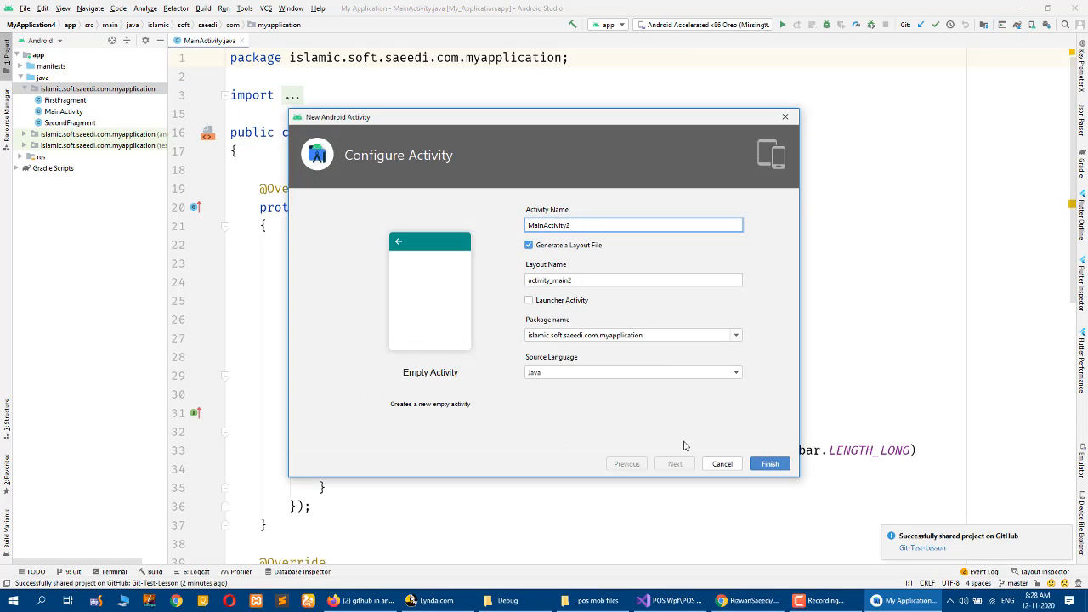
{"action": "left_click", "coordinate": [769, 463]}
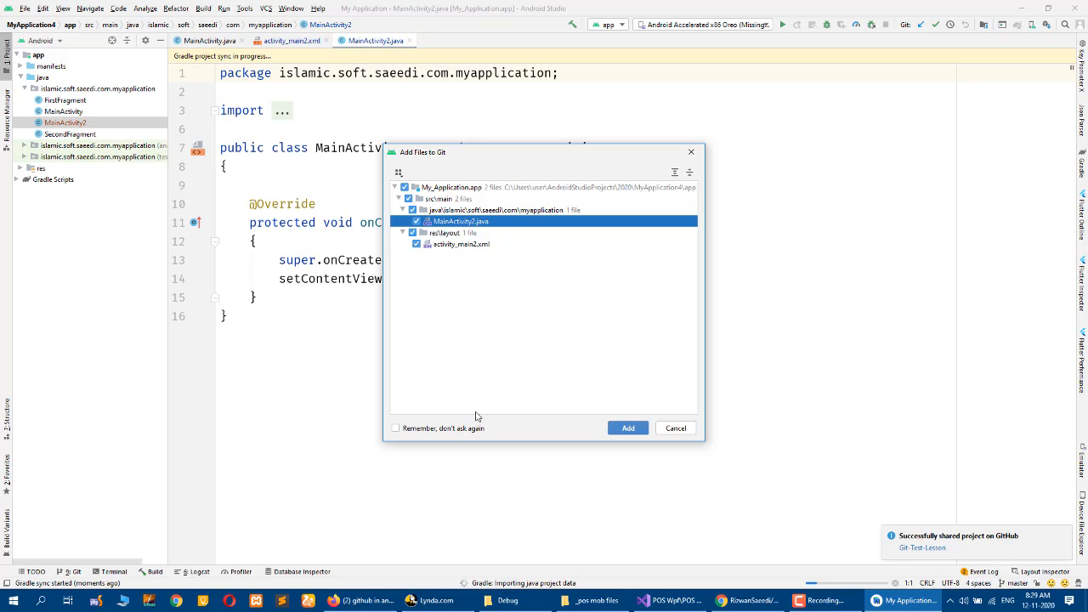
- Add MainActivity2.java and activity_main2.xml to Git with the choice remembered for new files, and expand the layout folder under res
{"action": "left_click", "coordinate": [433, 429]}
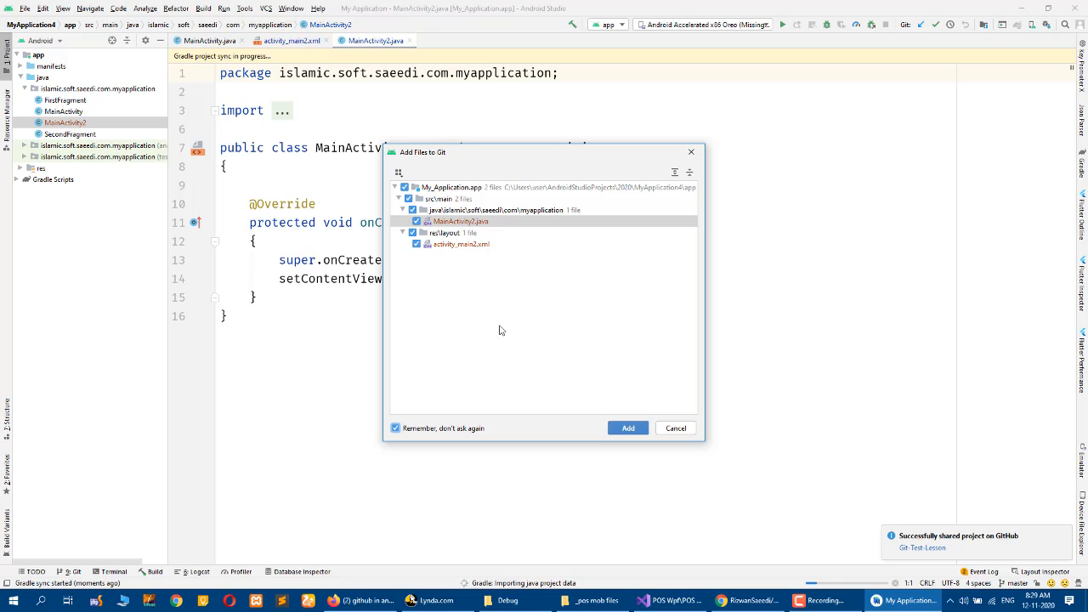
{"action": "left_click", "coordinate": [630, 429]}
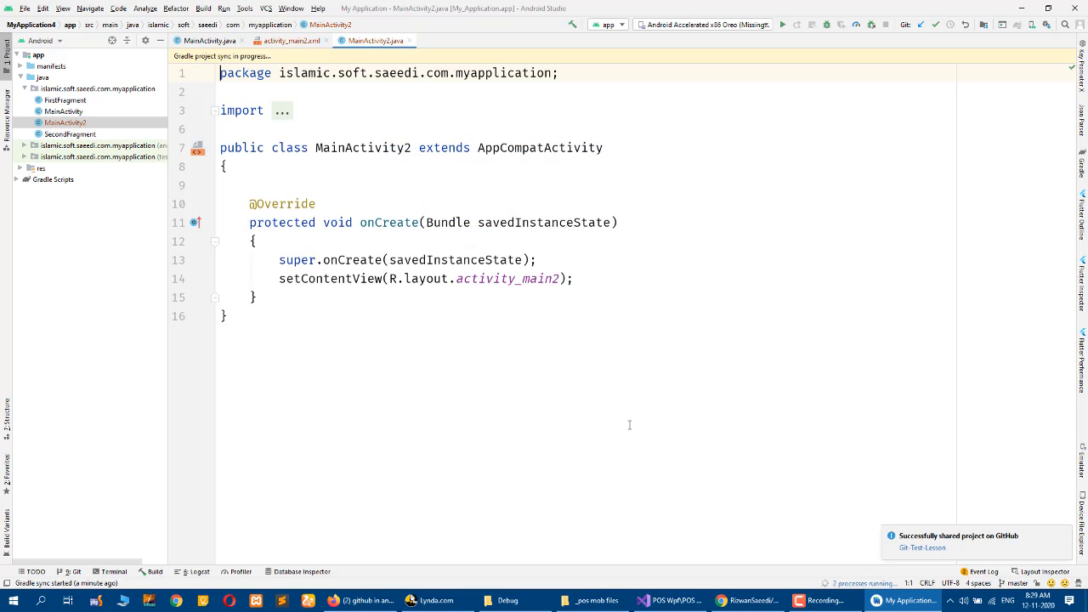
{"action": "left_click", "coordinate": [29, 170]}
{"action": "double_click", "coordinate": [30, 170]}
{"action": "double_click", "coordinate": [73, 191]}
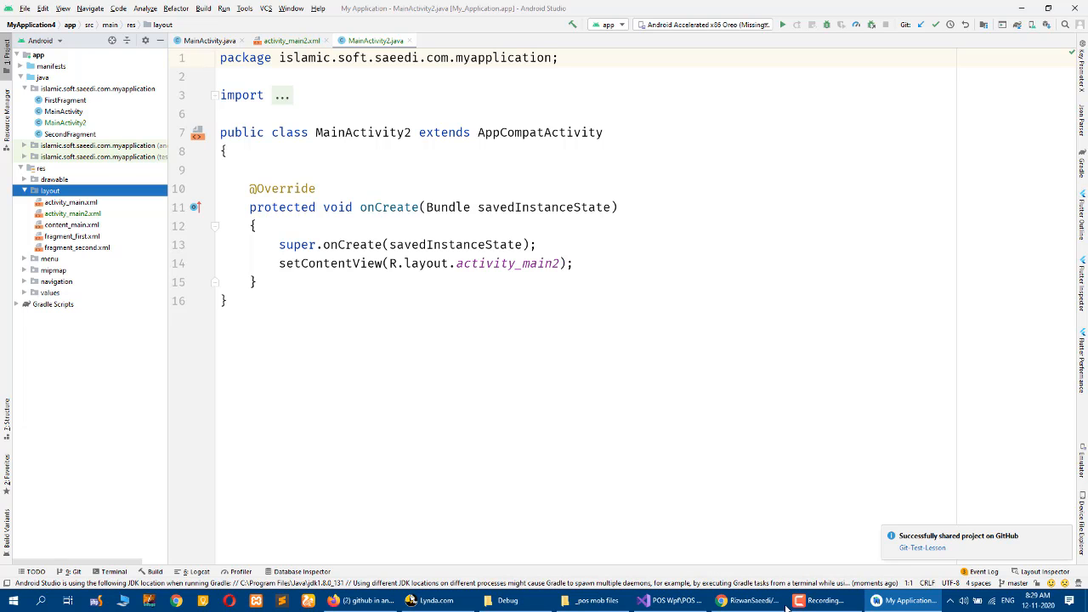
- Look at the Git-Test-Lesson repository page in Chrome, return to Android Studio, and highlight the whole MainActivity2 code for review
{"action": "left_click", "coordinate": [744, 600]}
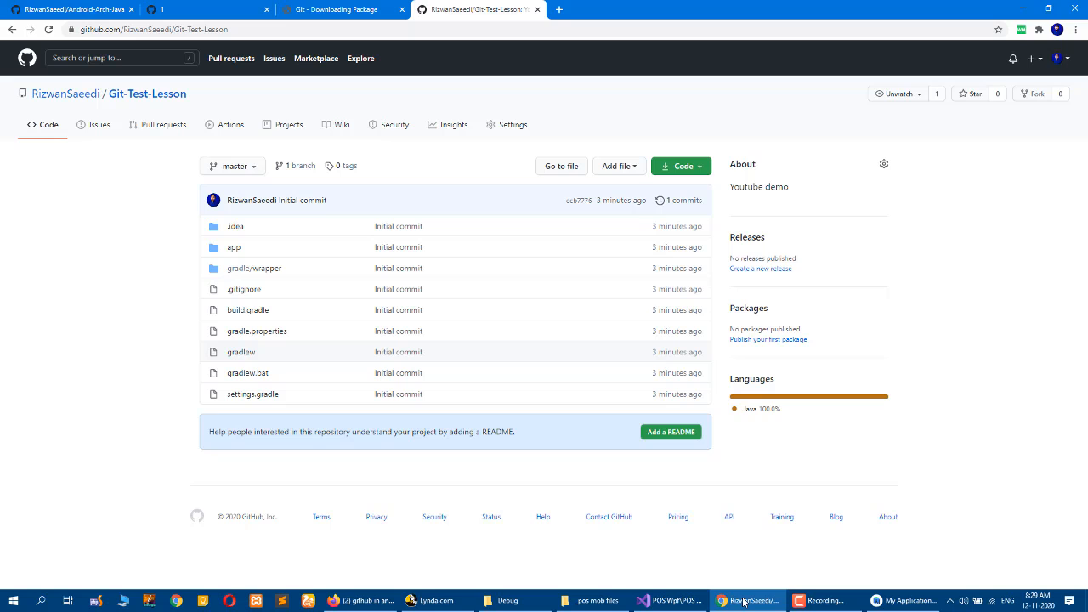
{"action": "left_click", "coordinate": [744, 601]}
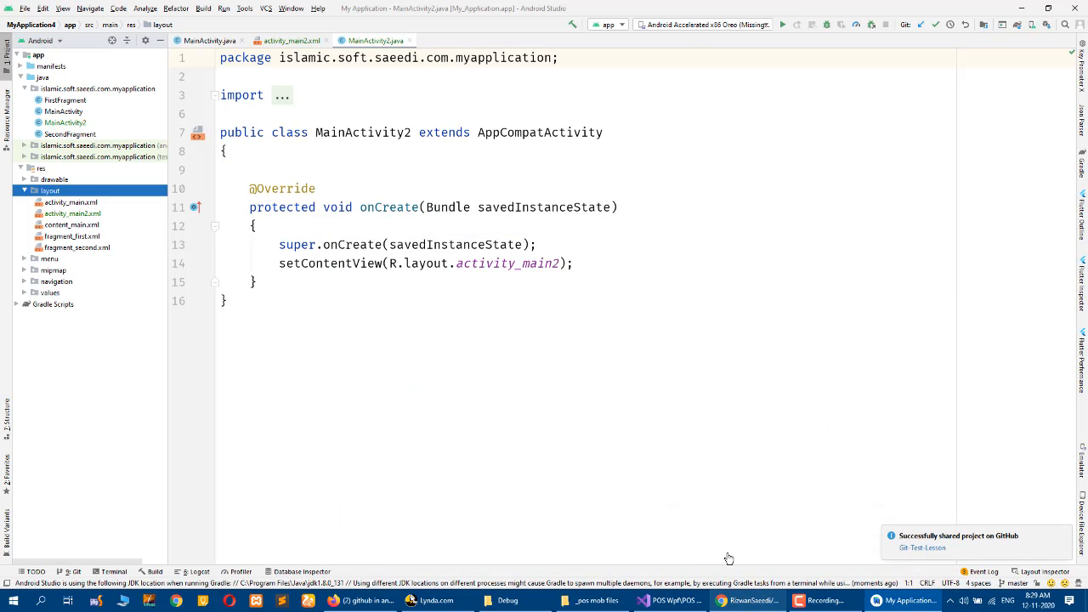
{"action": "left_click", "coordinate": [564, 356]}
{"action": "key", "text": "ctrl+a"}
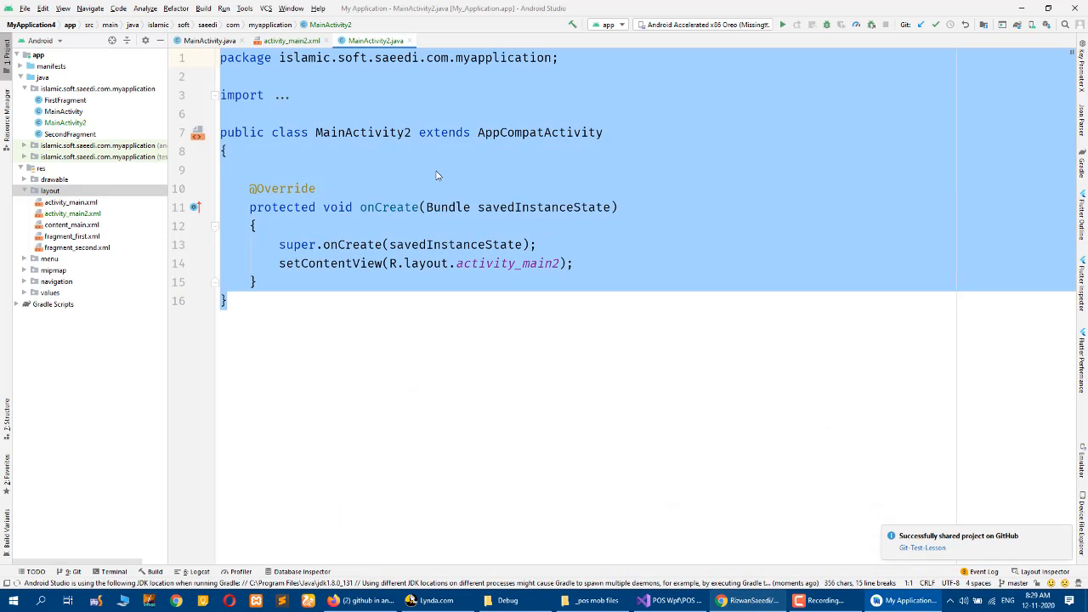
{"action": "left_click", "coordinate": [523, 149]}
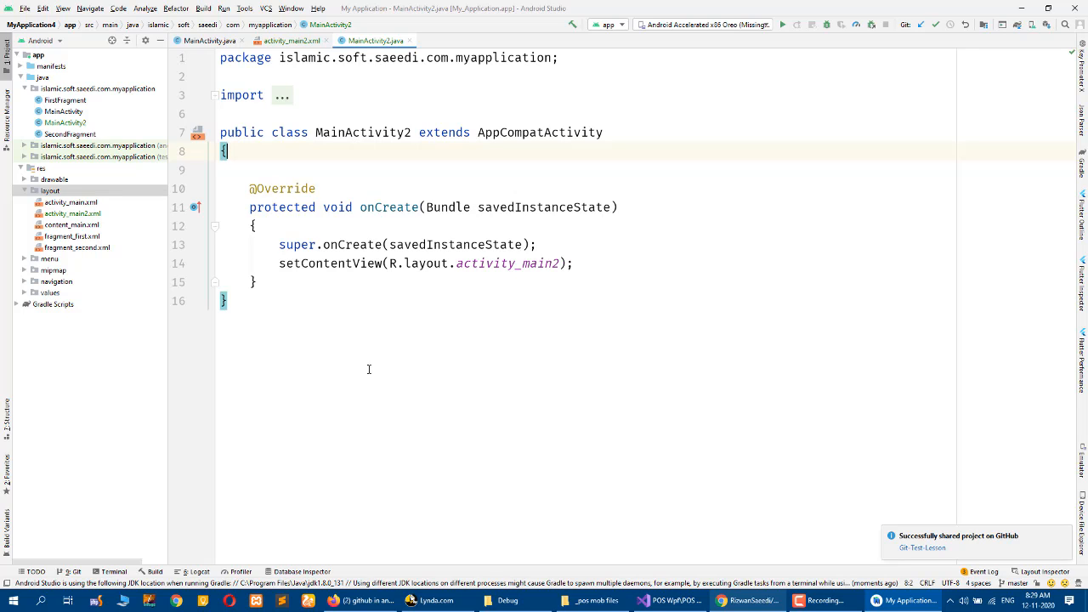
{"action": "left_click_drag", "start_coordinate": [369, 369], "coordinate": [69, 51]}
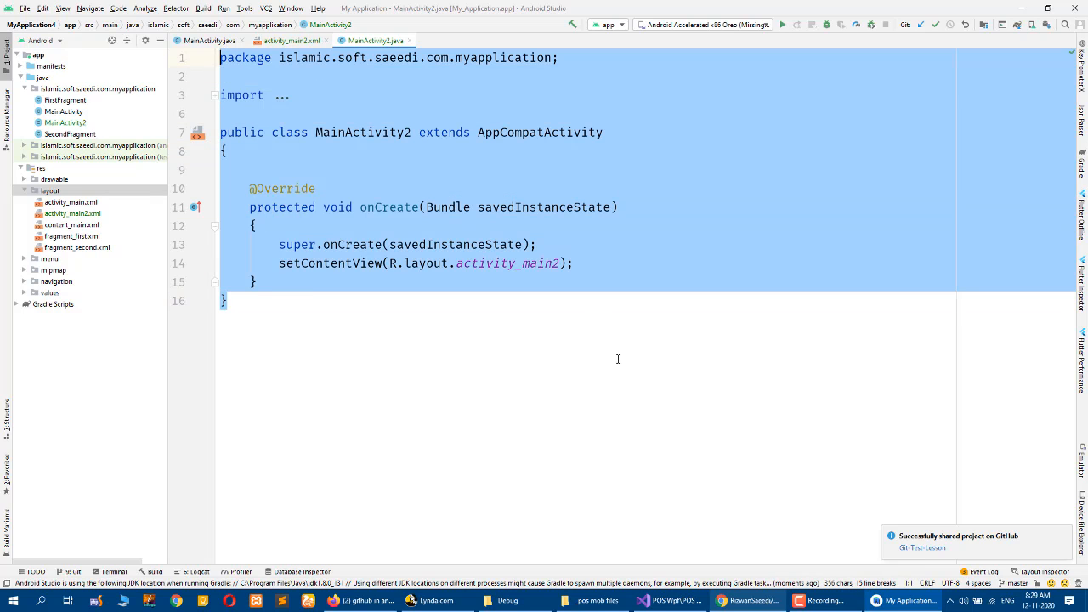
{"action": "left_click", "coordinate": [466, 348]}
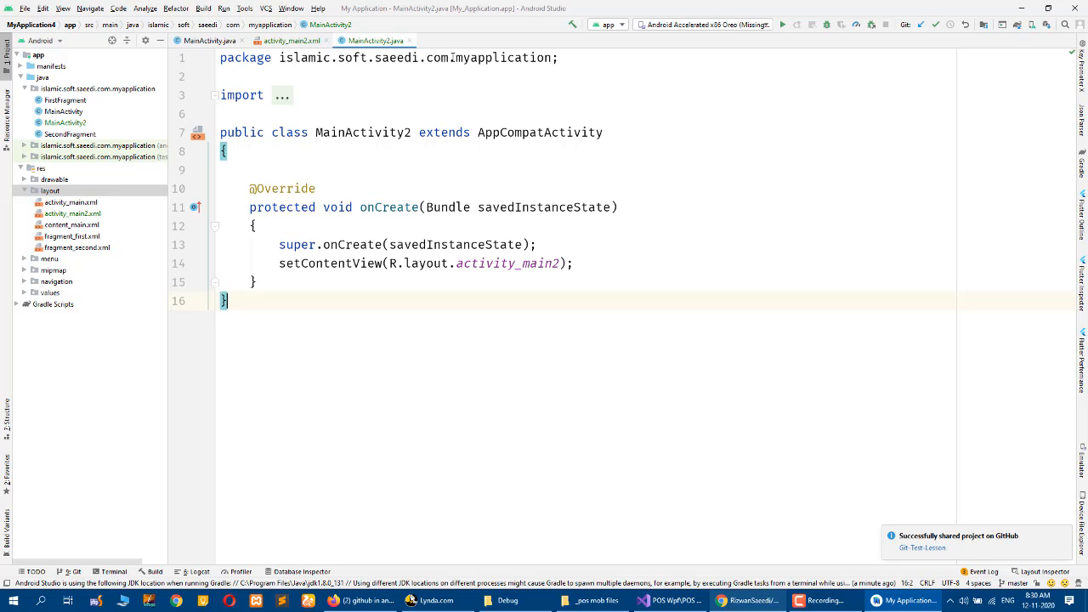
- Commit the MainActivity2, activity_main2 and AndroidManifest changes with the message "1" despite the code analysis warnings, and push them to origin/master
{"action": "left_click", "coordinate": [936, 25]}
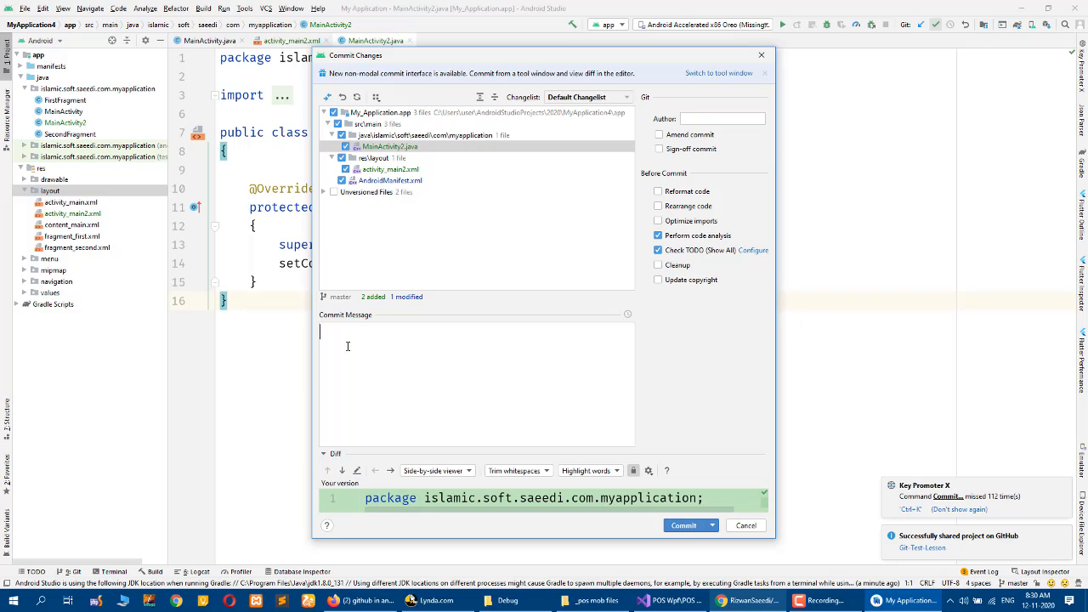
{"action": "type", "text": "1"}
{"action": "left_click_drag", "start_coordinate": [355, 344], "coordinate": [281, 331]}
{"action": "left_click", "coordinate": [712, 528]}
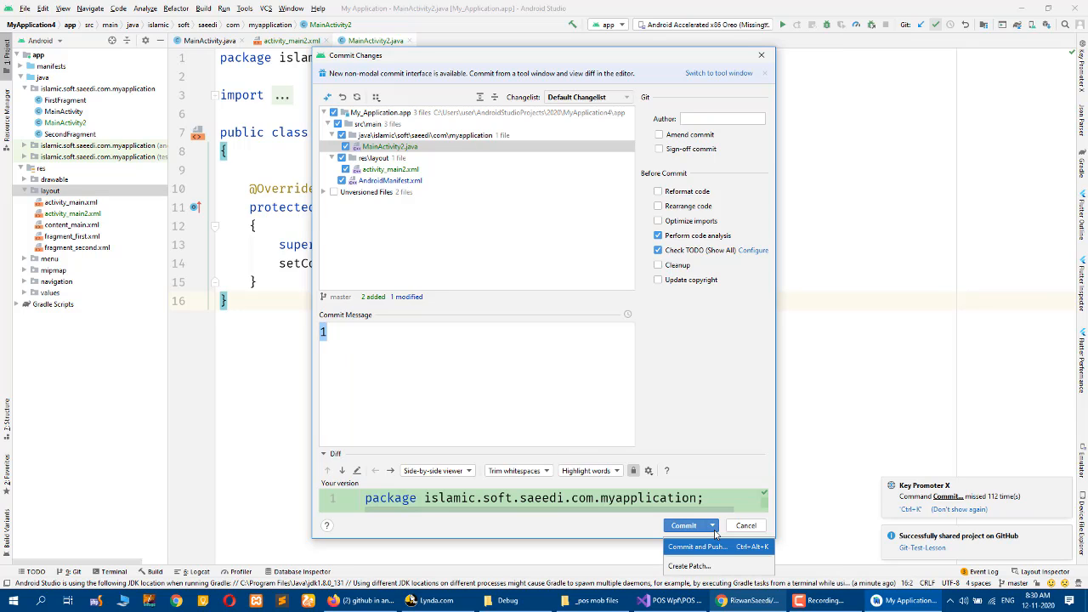
{"action": "left_click", "coordinate": [713, 548]}
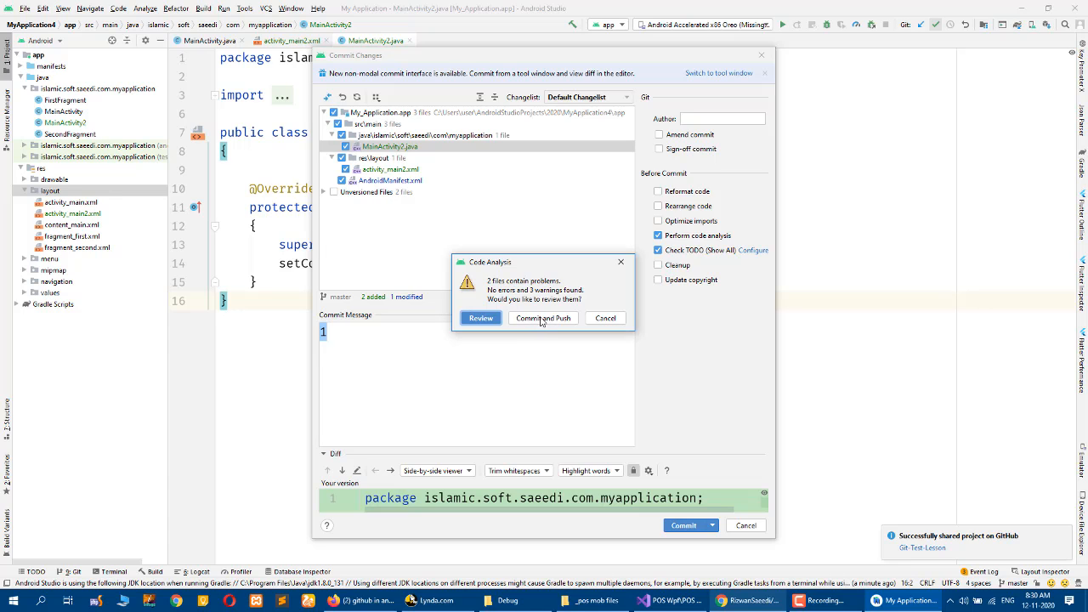
{"action": "left_click", "coordinate": [541, 319]}
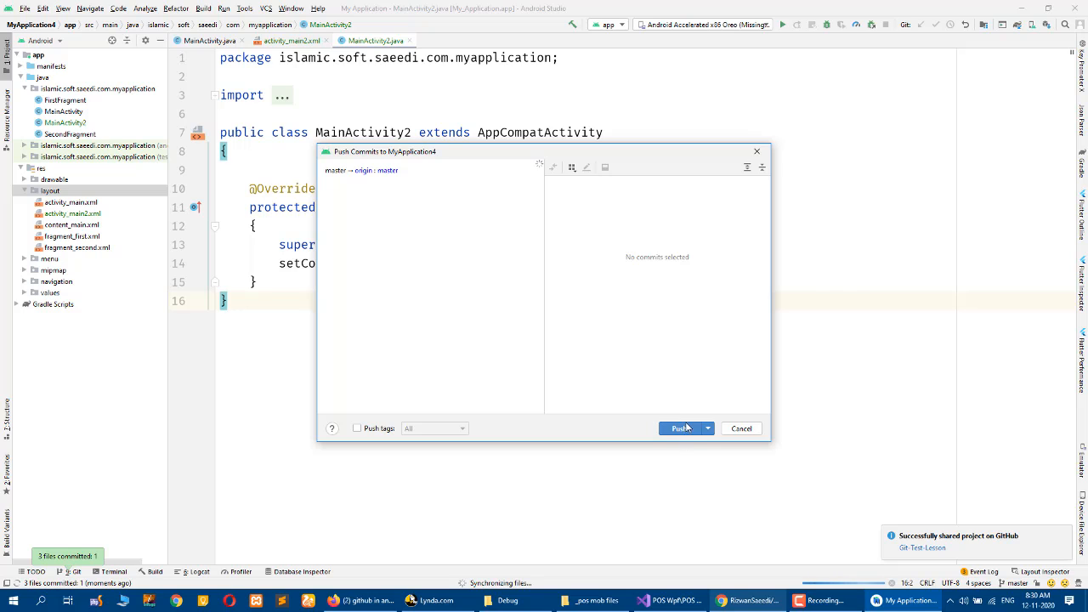
{"action": "left_click", "coordinate": [685, 428]}
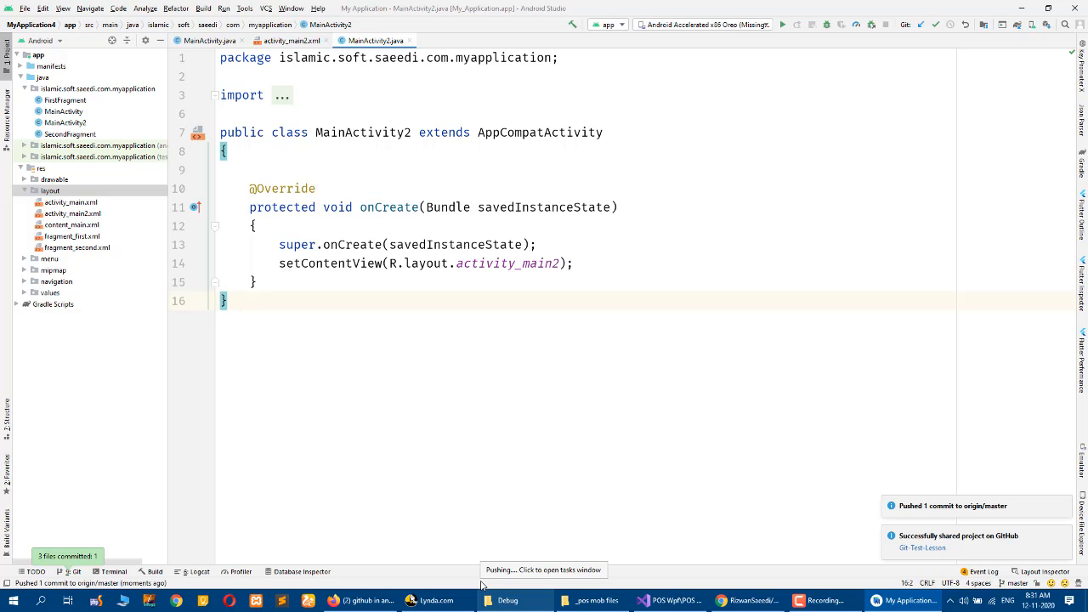
- Switch to Chrome, refresh the Git-Test-Lesson repository, and browse through app, src and main to the myapplication Java folder
{"action": "left_click", "coordinate": [735, 605]}
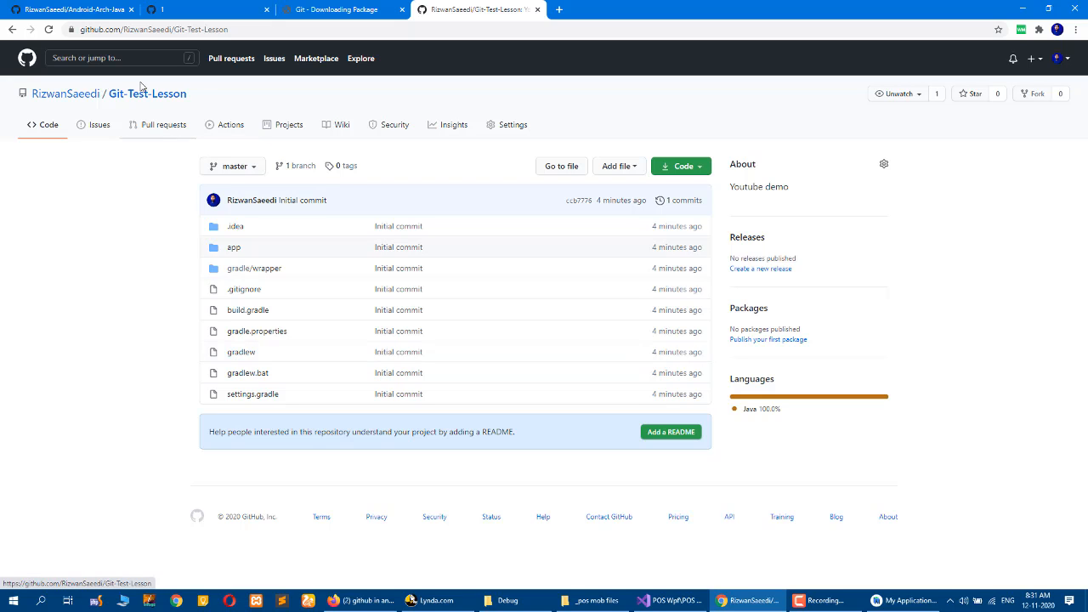
{"action": "left_click", "coordinate": [48, 29]}
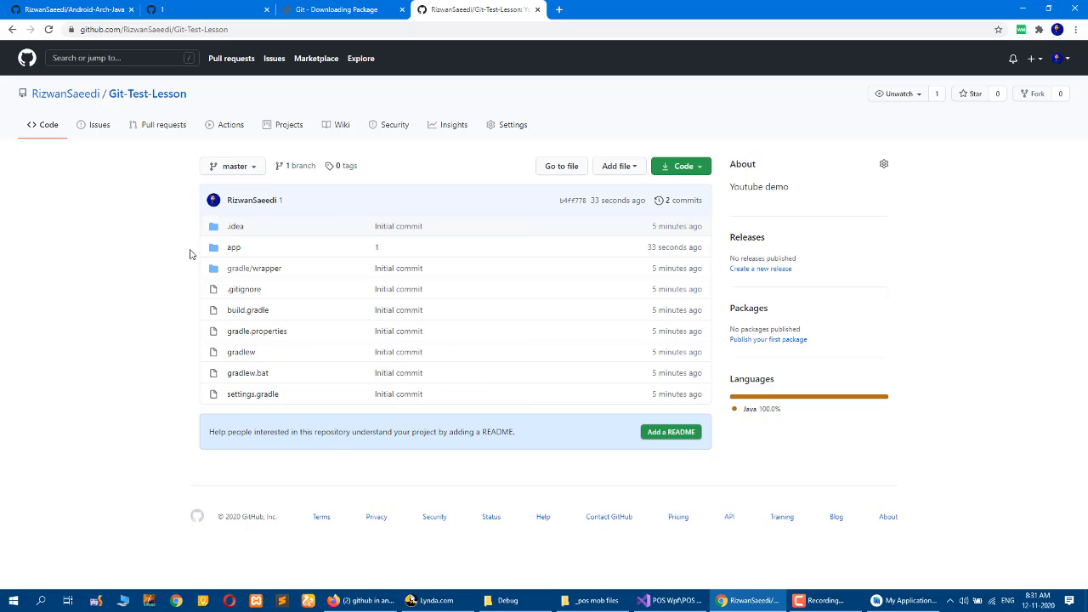
{"action": "left_click", "coordinate": [231, 248]}
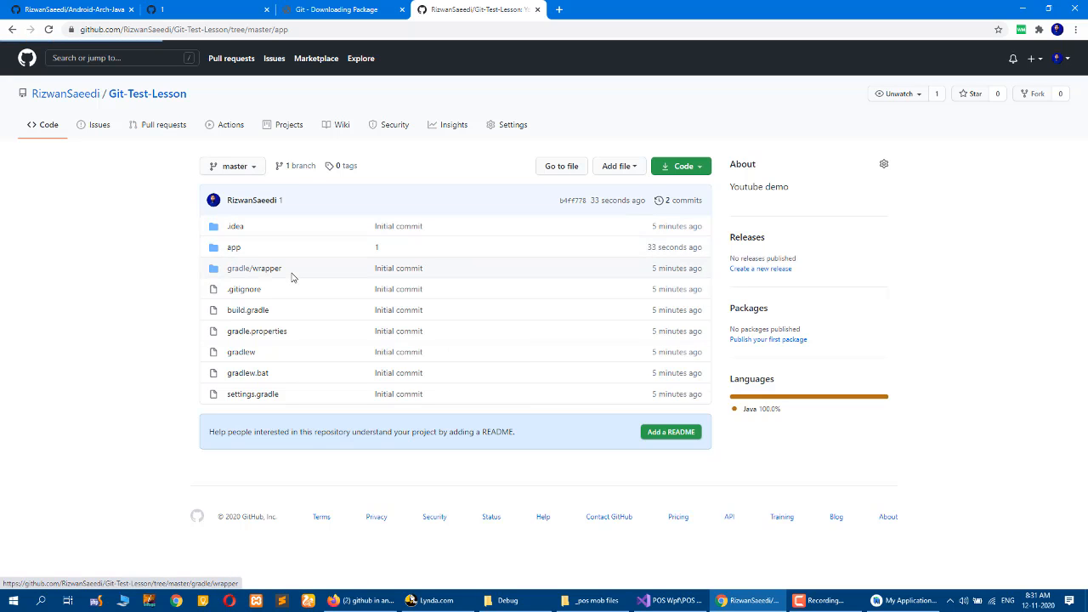
{"action": "left_click", "coordinate": [231, 247]}
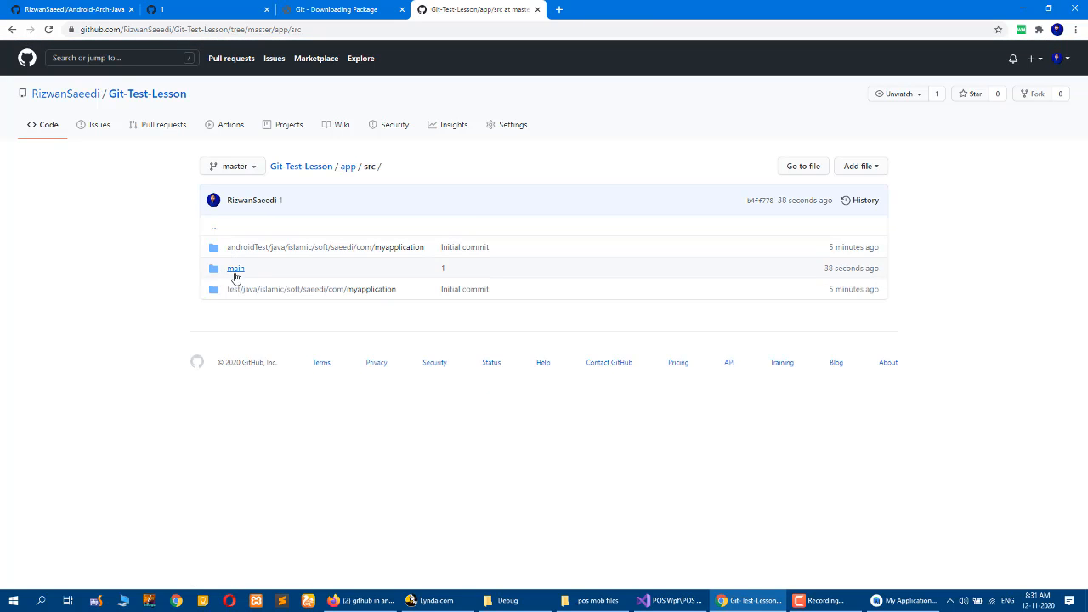
{"action": "left_click", "coordinate": [236, 272]}
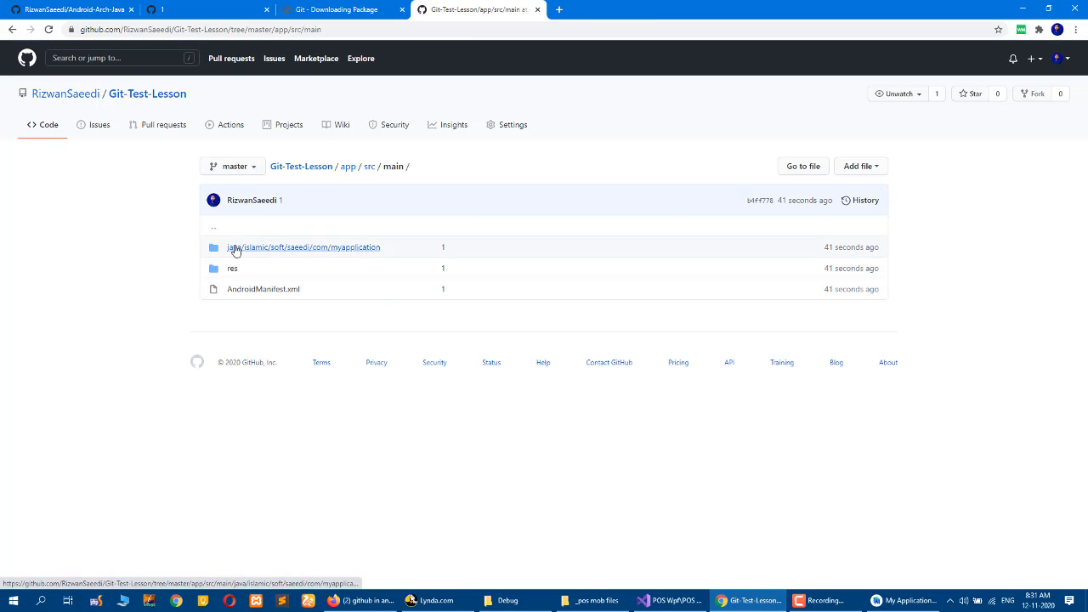
{"action": "left_click", "coordinate": [236, 248]}
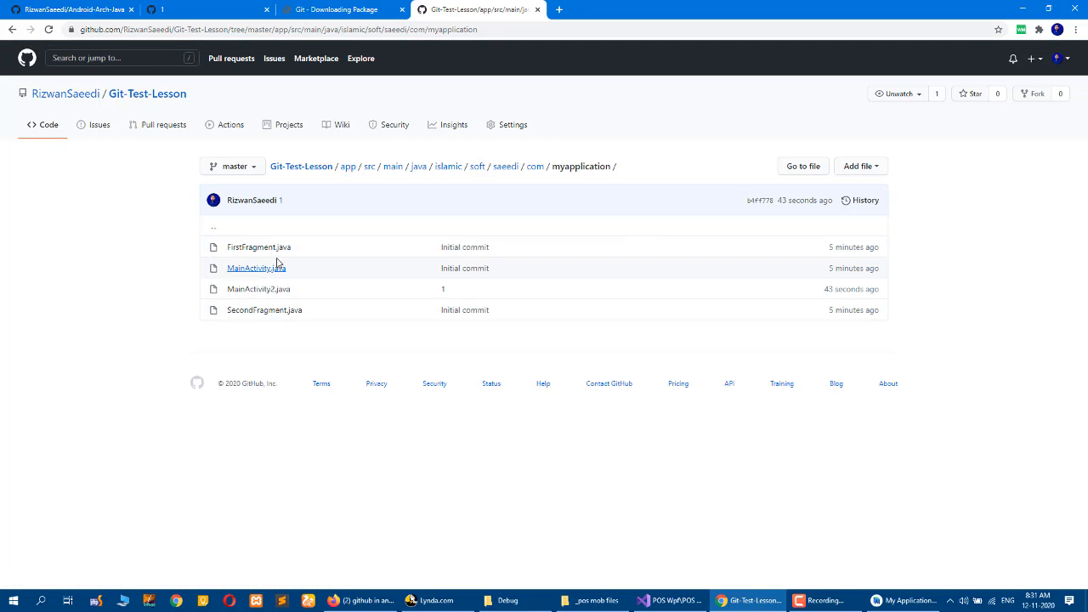
{"action": "left_click", "coordinate": [49, 29]}
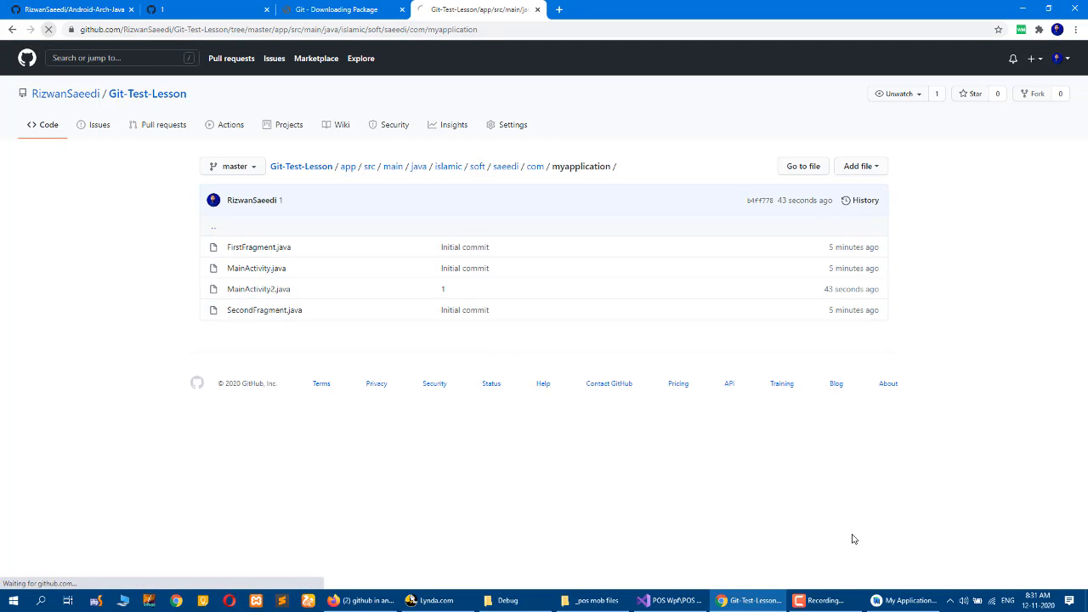
- Compare the Android Studio project with the GitHub file list, and view the pushed MainActivity2.java in Chrome
{"action": "left_click", "coordinate": [903, 600]}
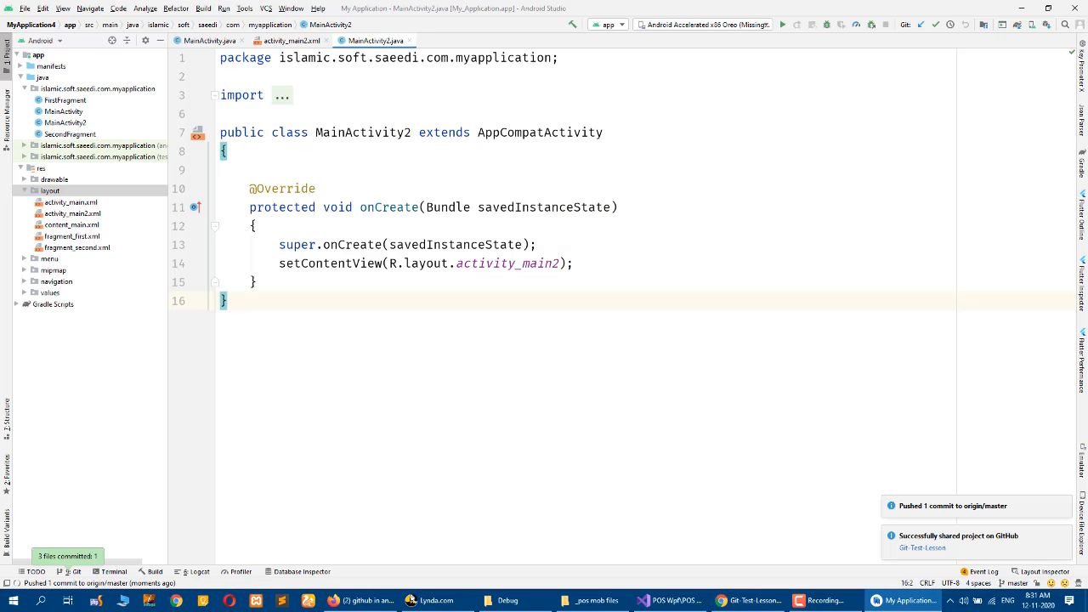
{"action": "key", "text": "alt+Tab"}
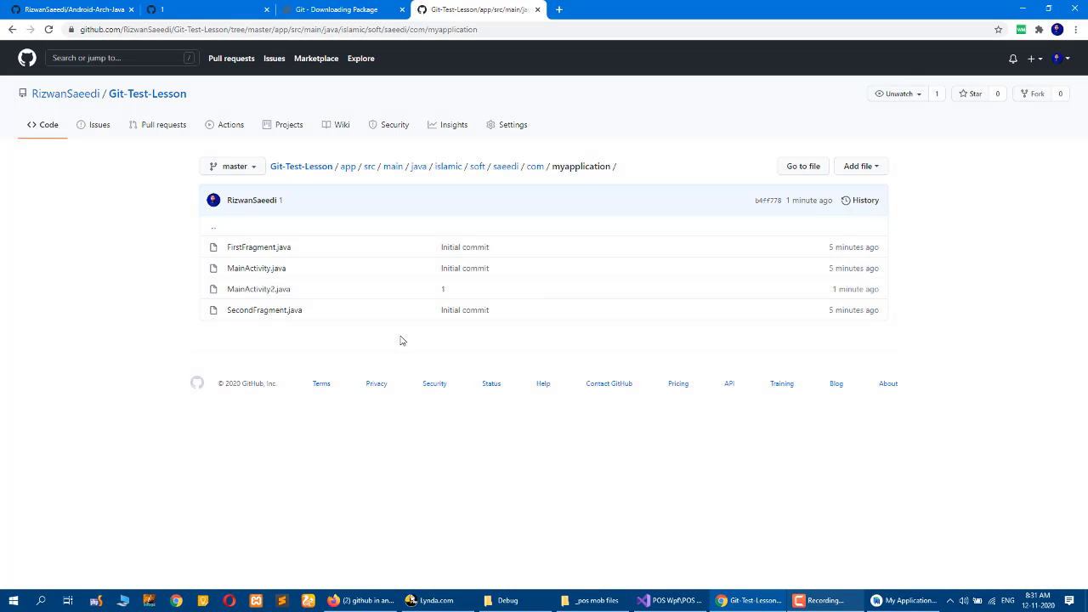
{"action": "left_click", "coordinate": [902, 600]}
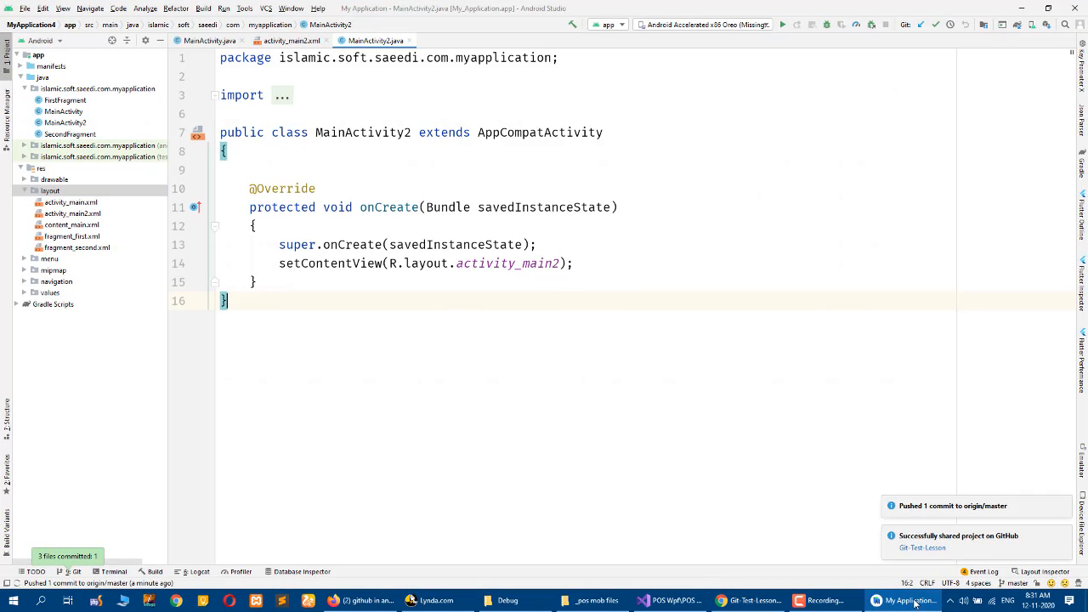
{"action": "left_click", "coordinate": [740, 601]}
{"action": "left_click", "coordinate": [266, 290]}
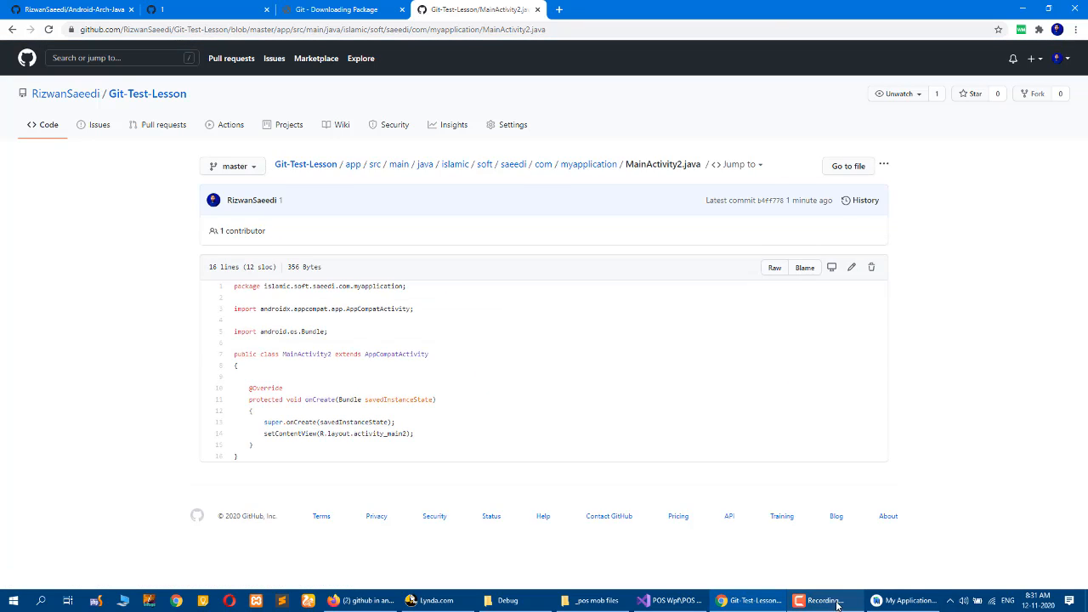
{"action": "left_click", "coordinate": [891, 607]}
{"action": "left_click", "coordinate": [891, 607]}
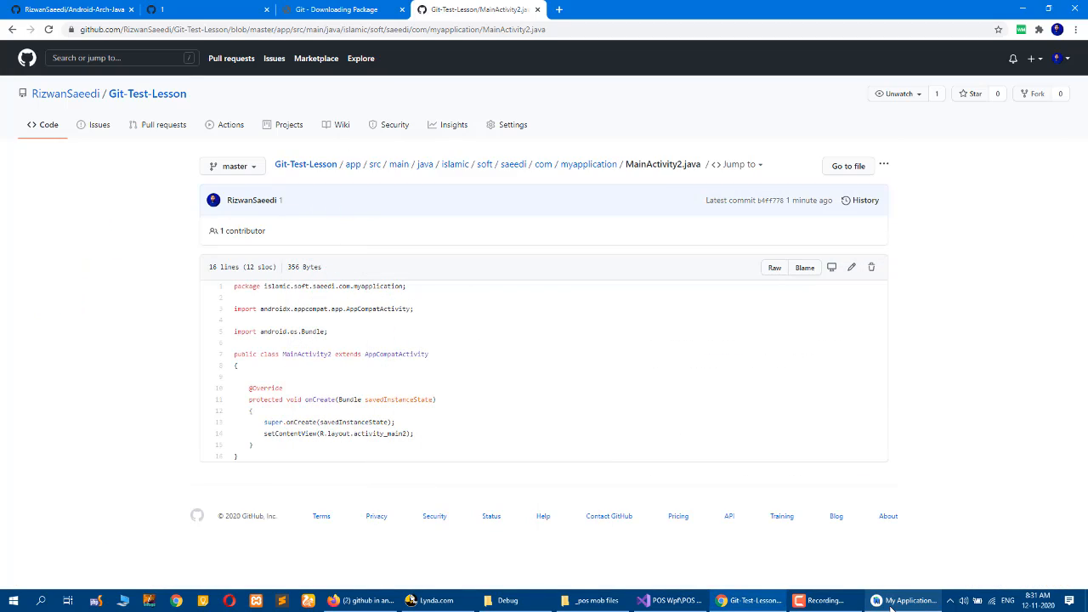
- Switch to Android Studio, look over the Git commands, and create and check out a new branch named 2nd
{"action": "left_click", "coordinate": [891, 607]}
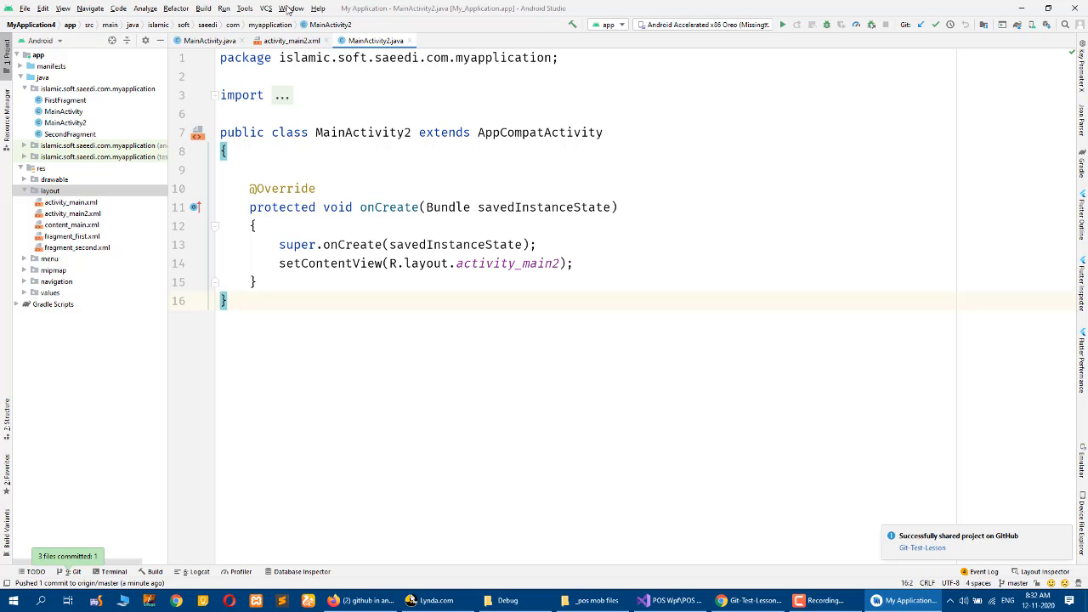
{"action": "left_click", "coordinate": [266, 9]}
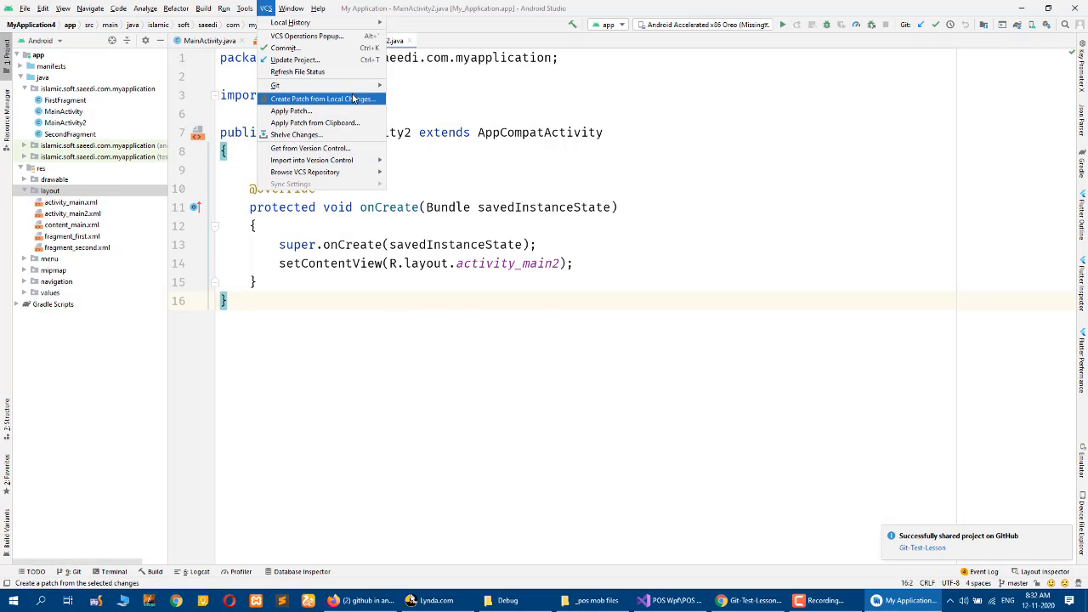
{"action": "mouse_move", "coordinate": [356, 86]}
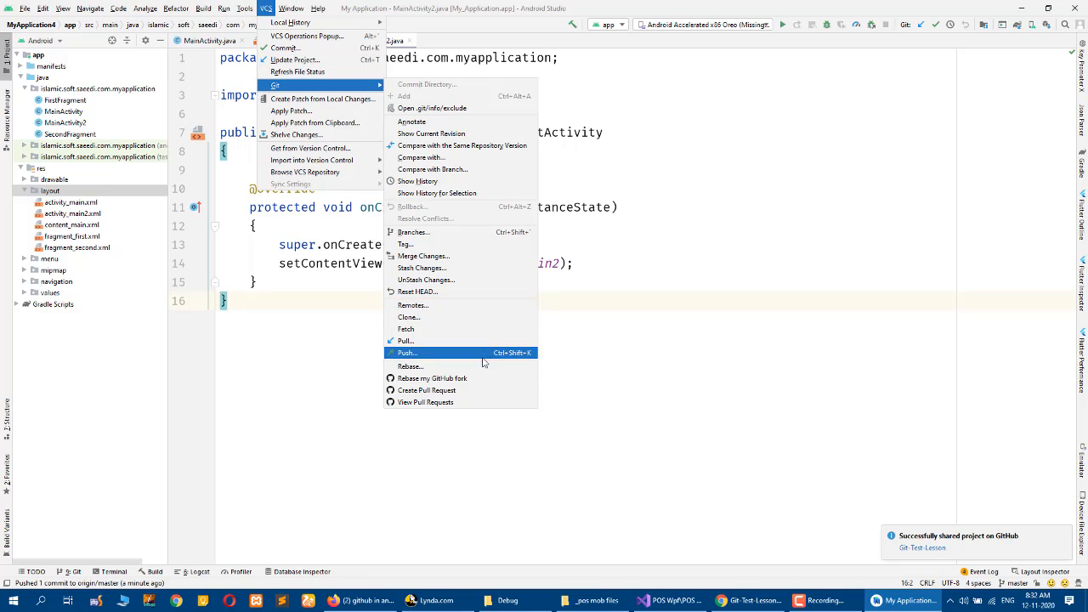
{"action": "left_click", "coordinate": [1012, 586]}
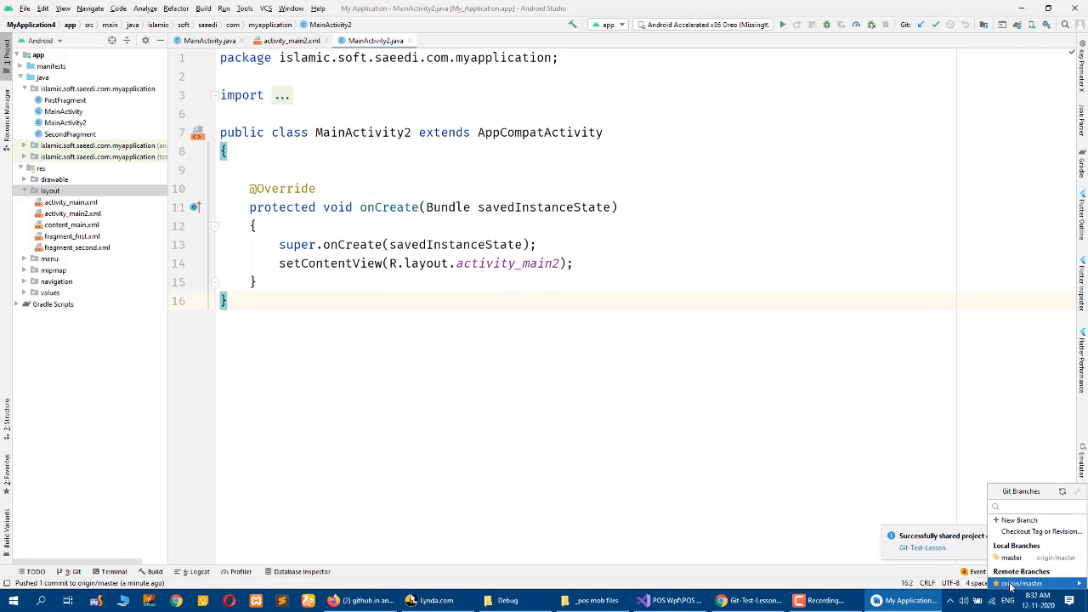
{"action": "left_click", "coordinate": [1019, 521]}
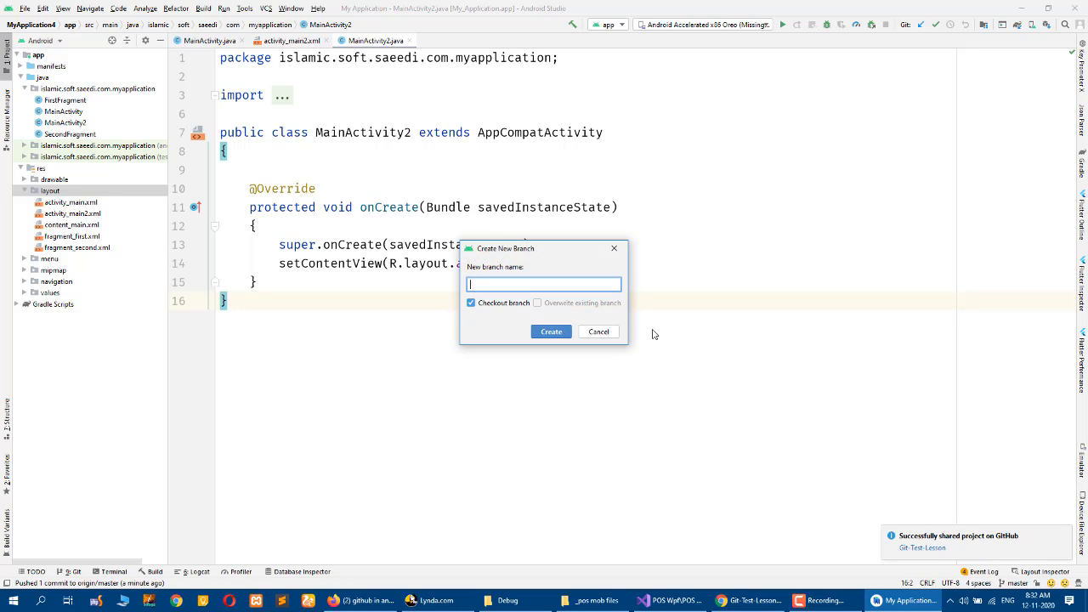
{"action": "type", "text": "2nd"}
{"action": "left_click", "coordinate": [503, 306]}
{"action": "left_click", "coordinate": [502, 307]}
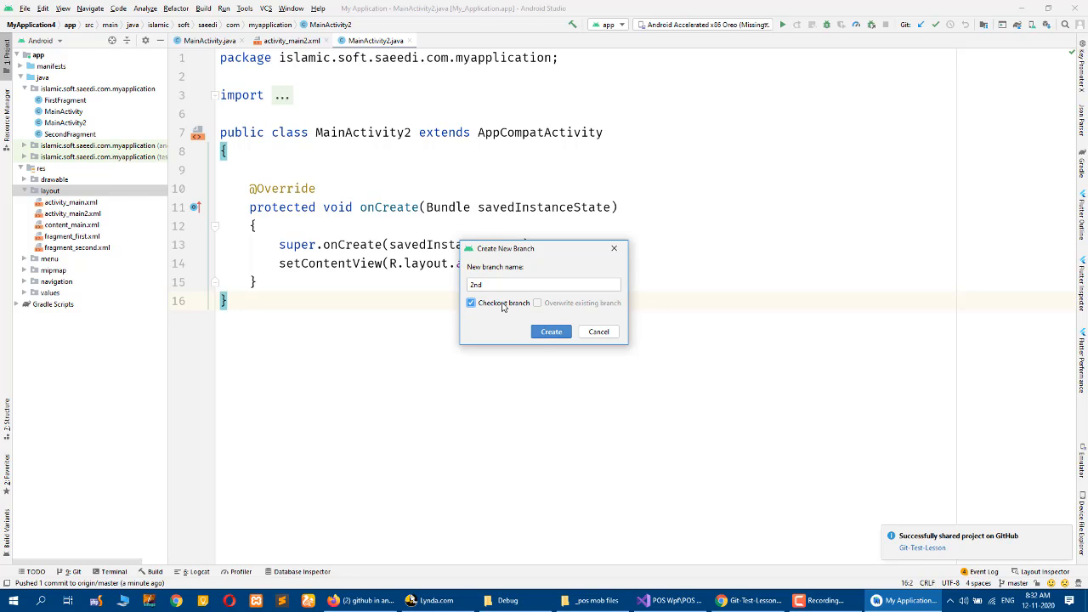
{"action": "left_click", "coordinate": [551, 333]}
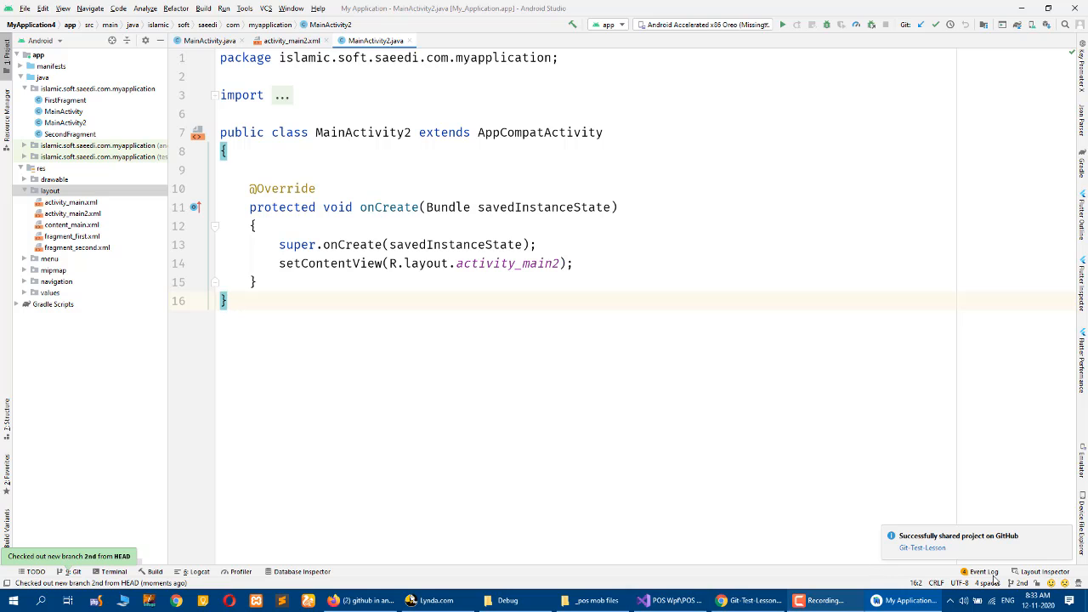
- Draft the commit message "2" with all unversioned files selected, and close the commit dialog without committing
{"action": "left_click", "coordinate": [935, 25]}
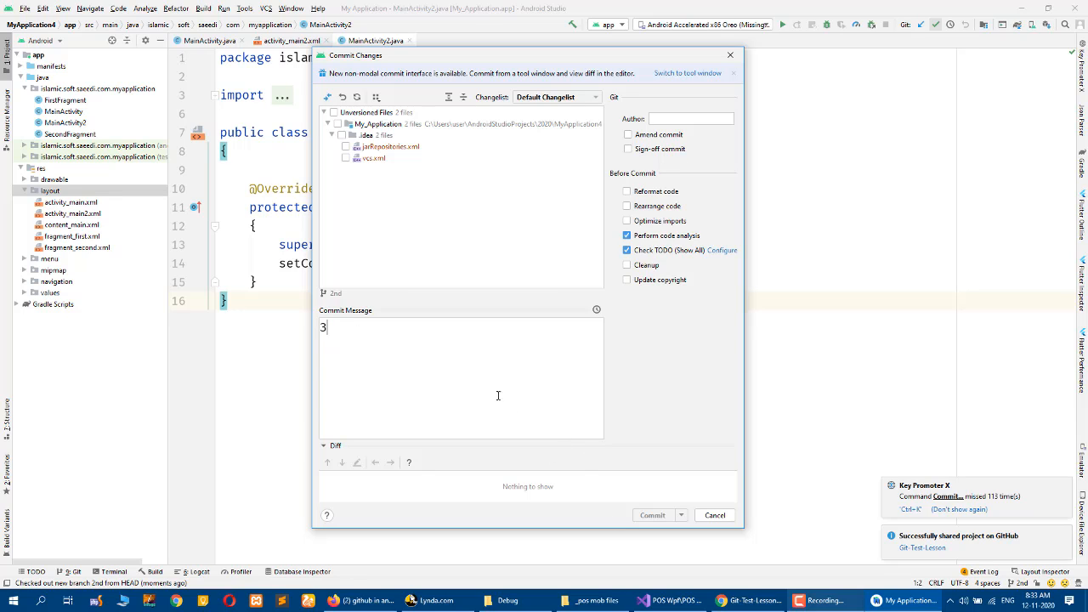
{"action": "type", "text": "2"}
{"action": "left_click", "coordinate": [334, 113]}
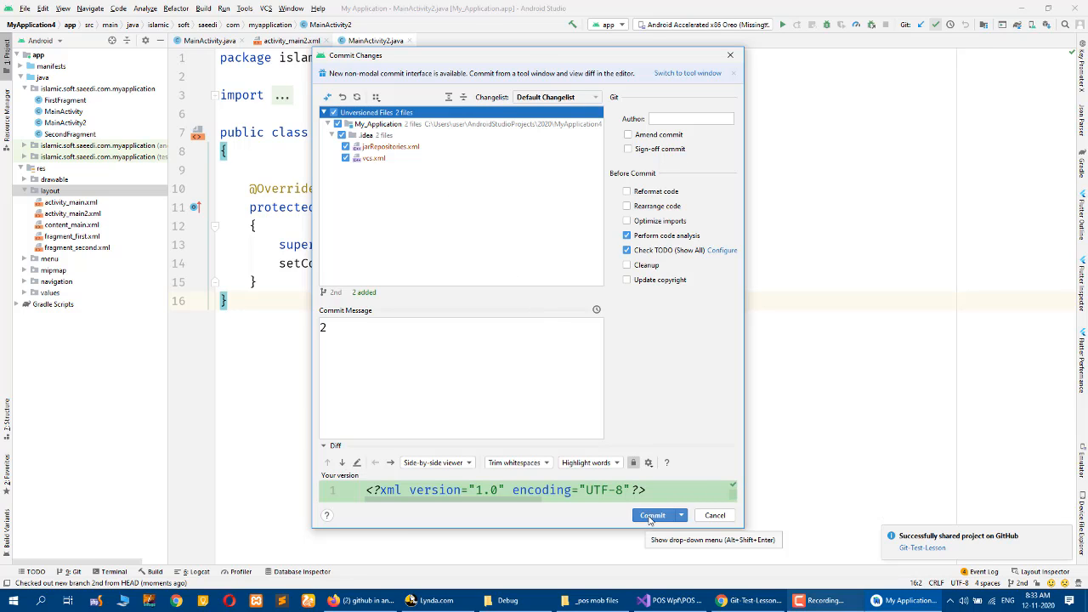
{"action": "left_click", "coordinate": [706, 515]}
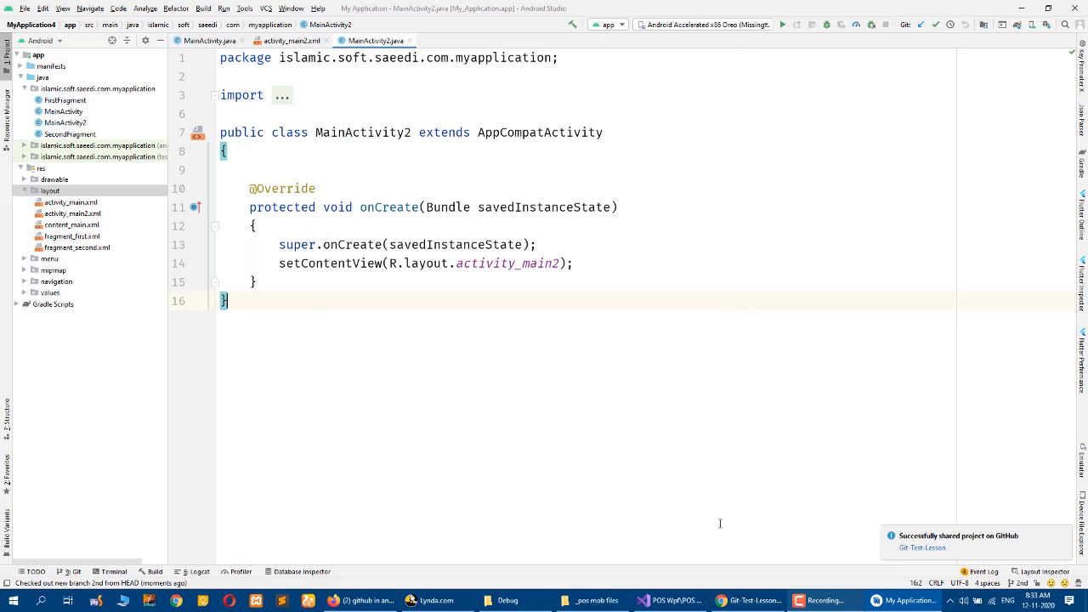
- Switch to Chrome, open the Git-Test-Lesson repository's main page, and check its branch list
{"action": "left_click", "coordinate": [741, 600]}
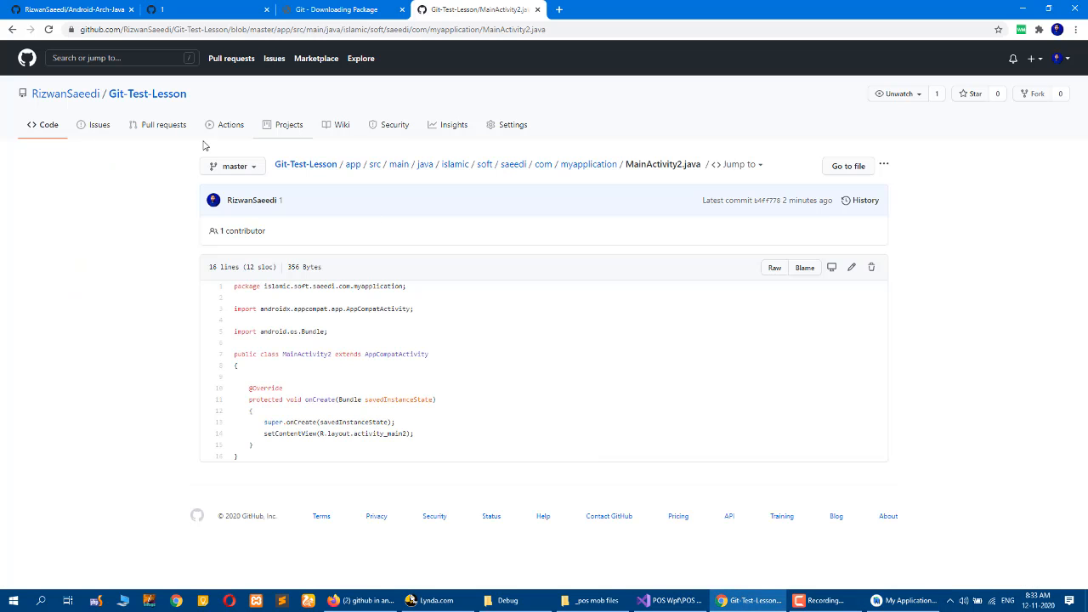
{"action": "left_click", "coordinate": [147, 93]}
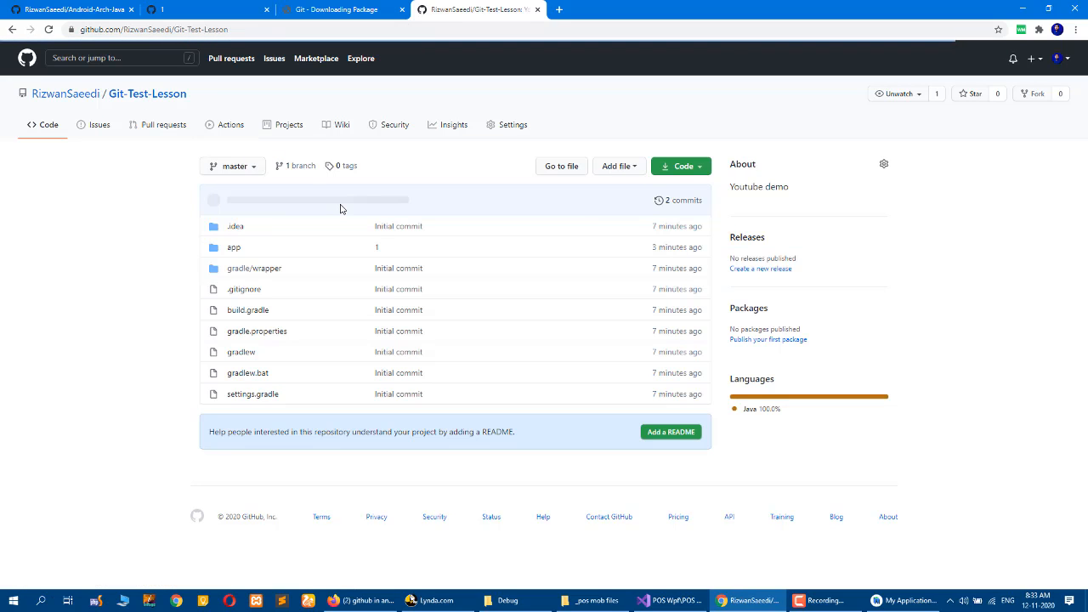
{"action": "left_click", "coordinate": [230, 169]}
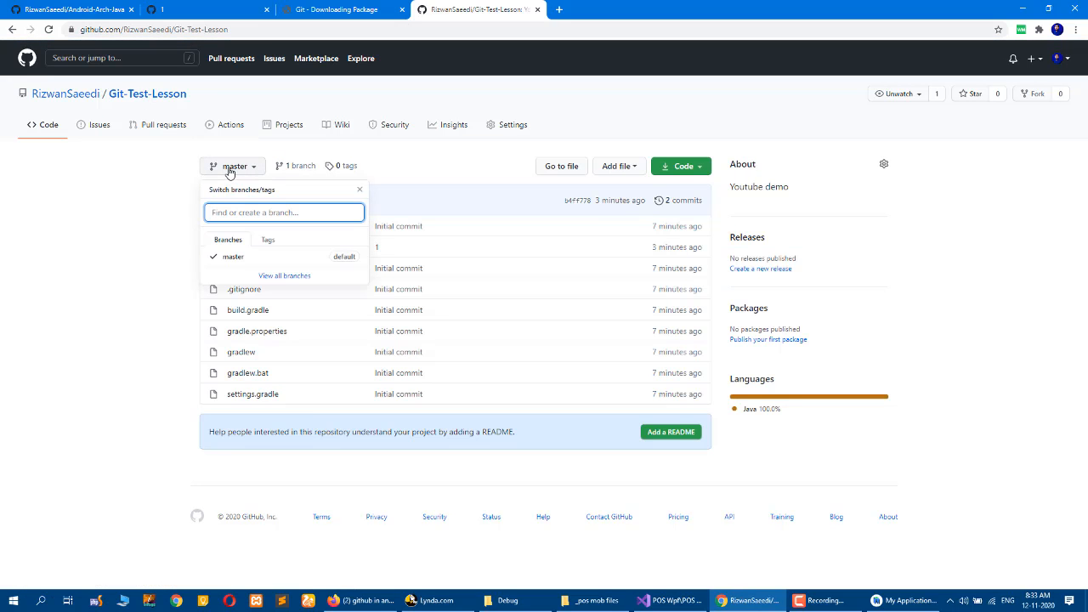
{"action": "left_click", "coordinate": [129, 301]}
- Return to Android Studio and commit the unversioned jarRepositories.xml and vcs.xml files to branch 2nd with the message "2"
{"action": "left_click", "coordinate": [903, 604]}
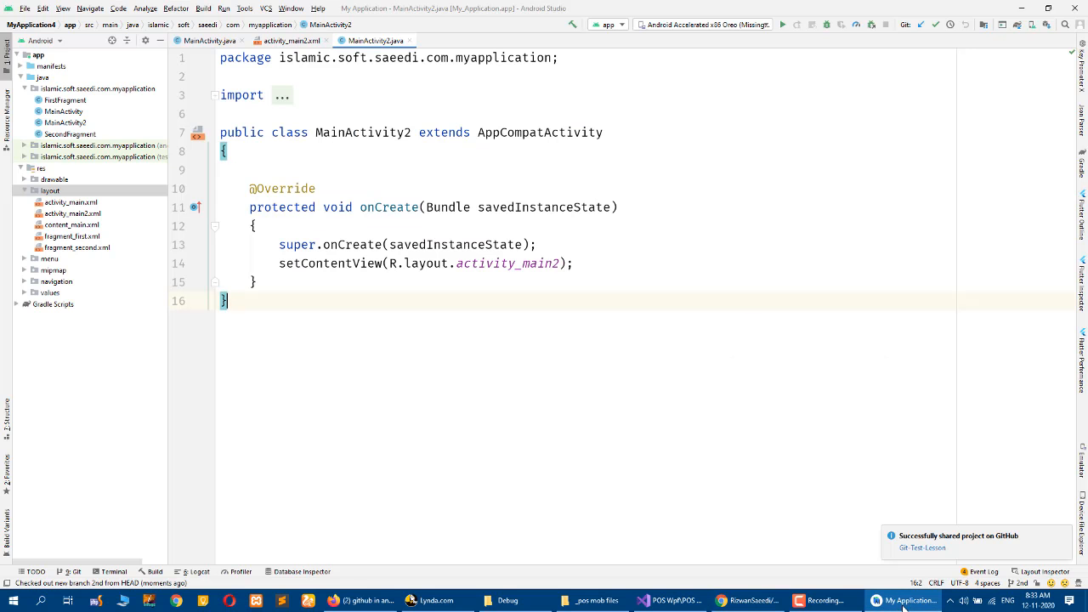
{"action": "left_click", "coordinate": [935, 27]}
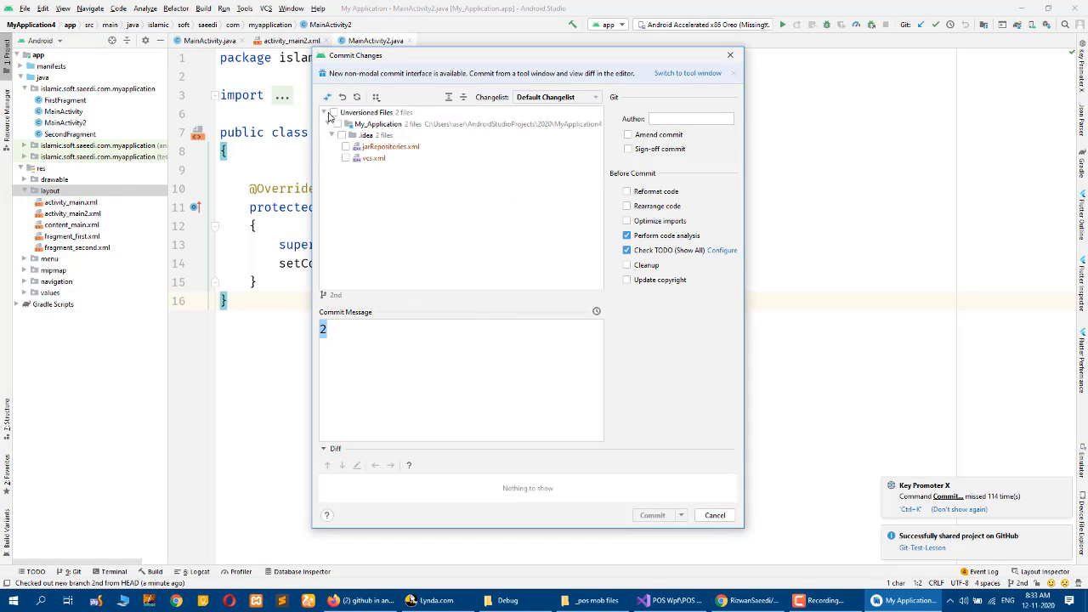
{"action": "left_click", "coordinate": [333, 113]}
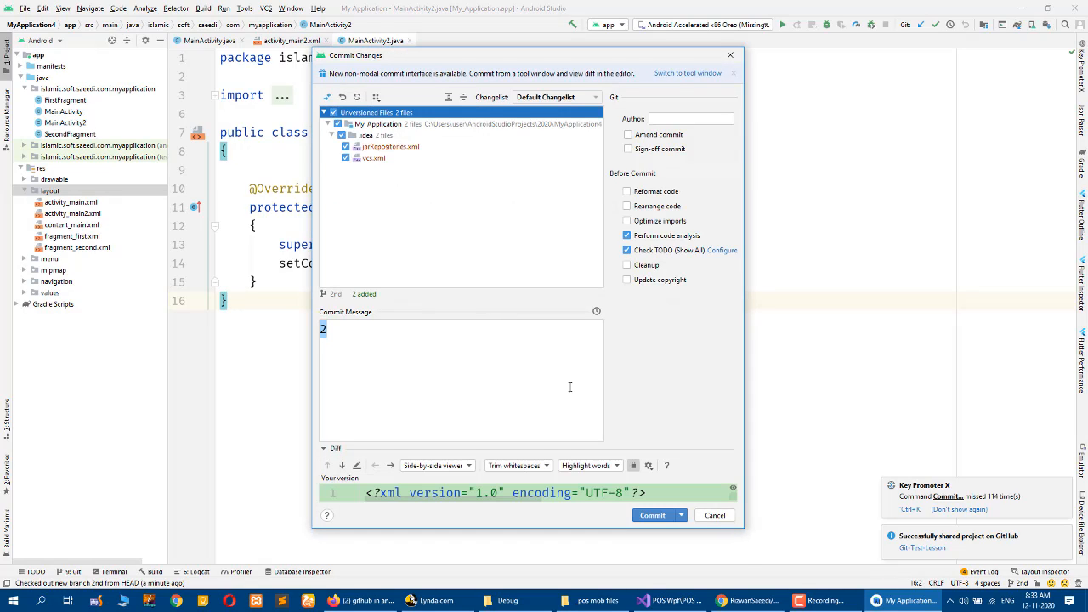
{"action": "left_click", "coordinate": [685, 516]}
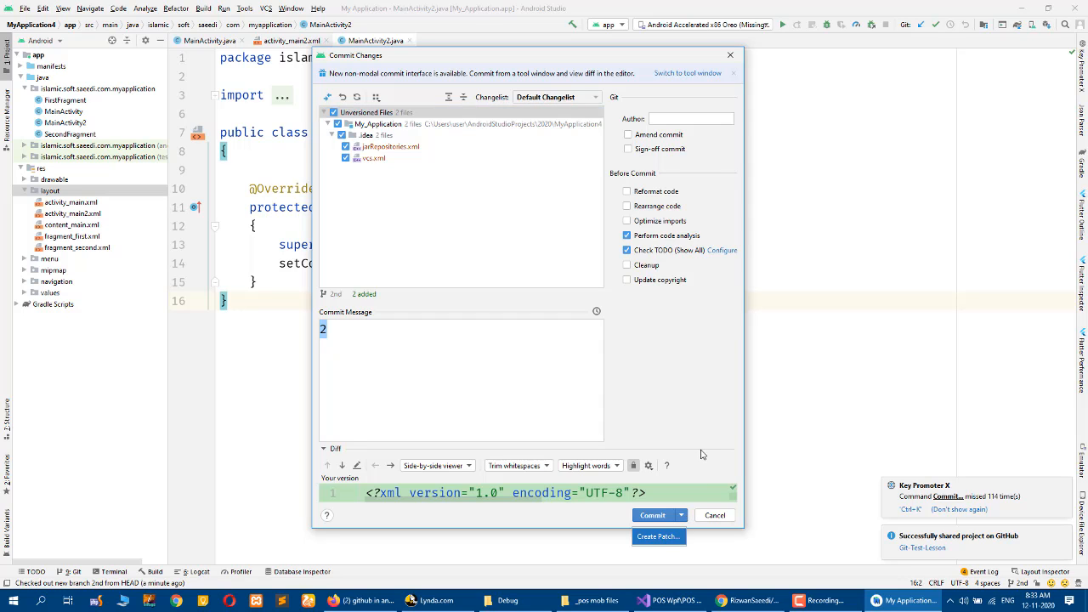
{"action": "left_click", "coordinate": [658, 537]}
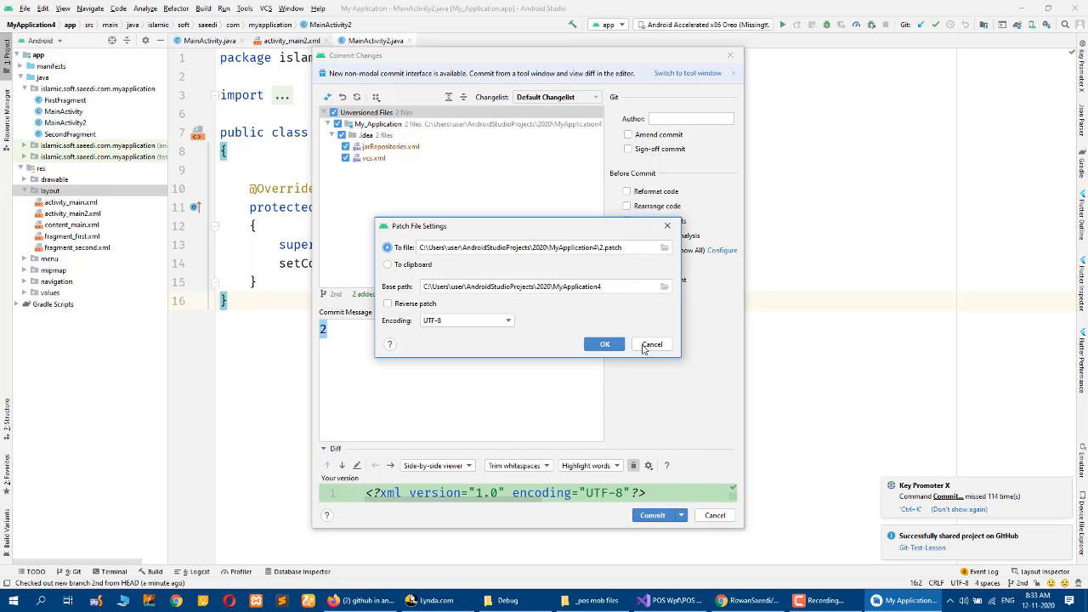
{"action": "left_click", "coordinate": [651, 344]}
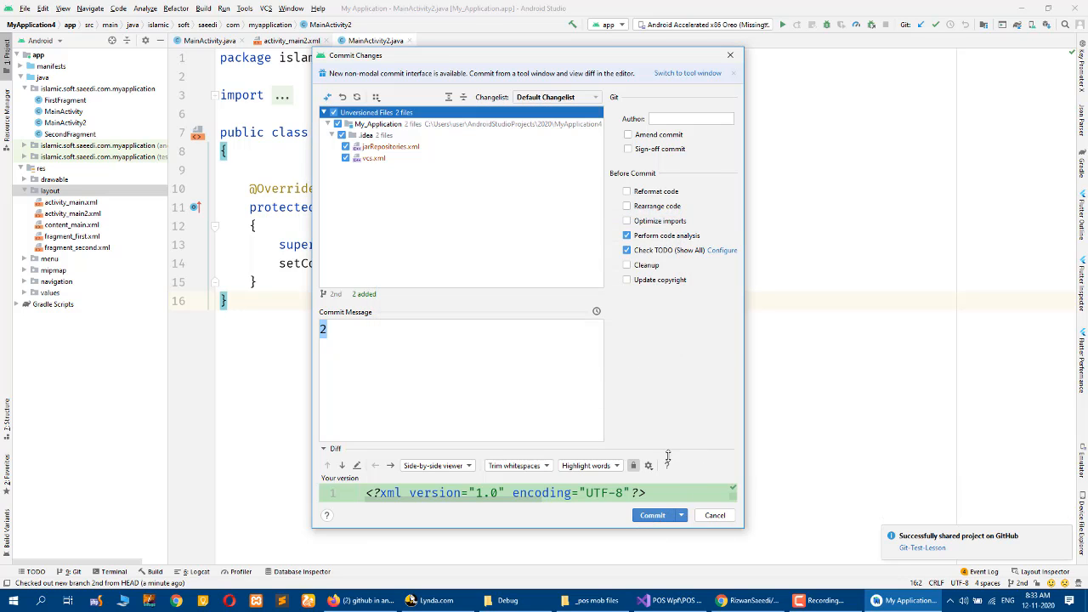
{"action": "left_click", "coordinate": [652, 516]}
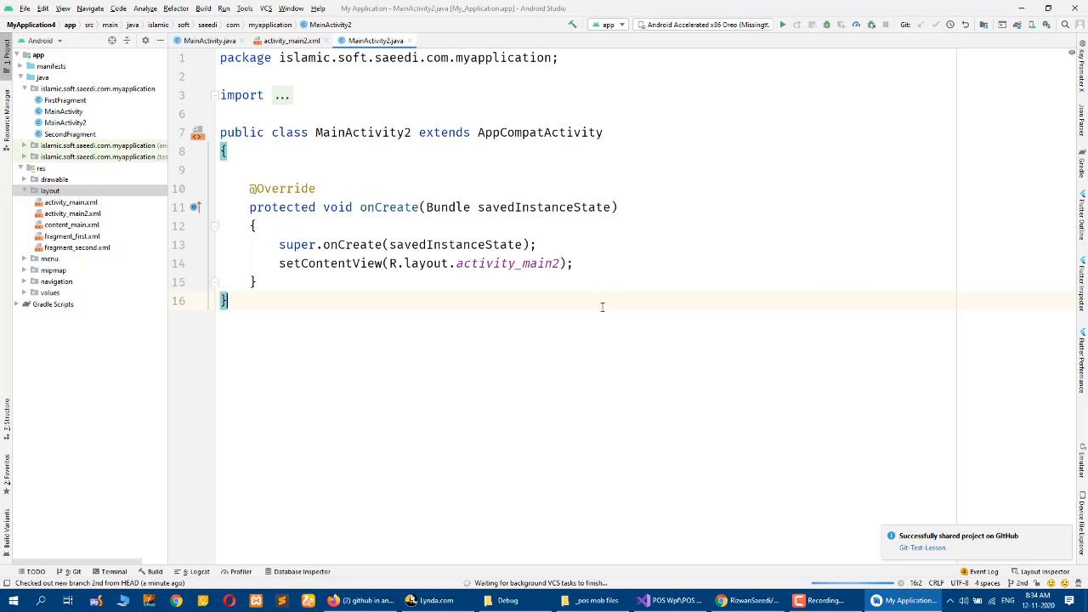
- Add an empty // comment line below the setContentView call in MainActivity2's onCreate method
{"action": "left_click", "coordinate": [629, 276]}
{"action": "left_click", "coordinate": [627, 263]}
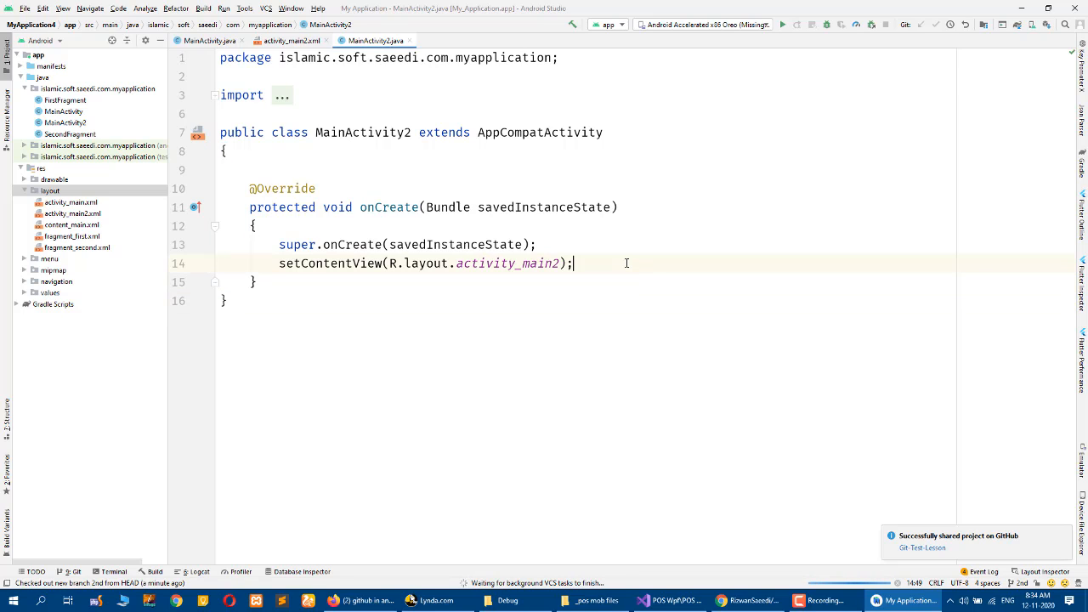
{"action": "key", "text": "Return"}
{"action": "type", "text": "//"}
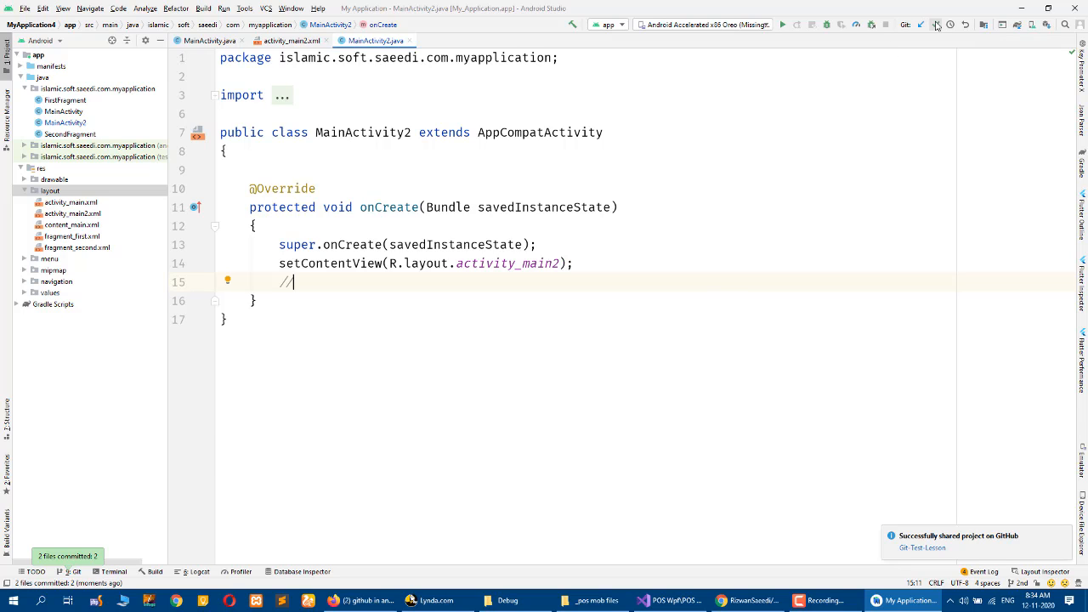
- Commit the MainActivity2.java change with the message "2" and push branch 2nd to origin
{"action": "left_click", "coordinate": [936, 25]}
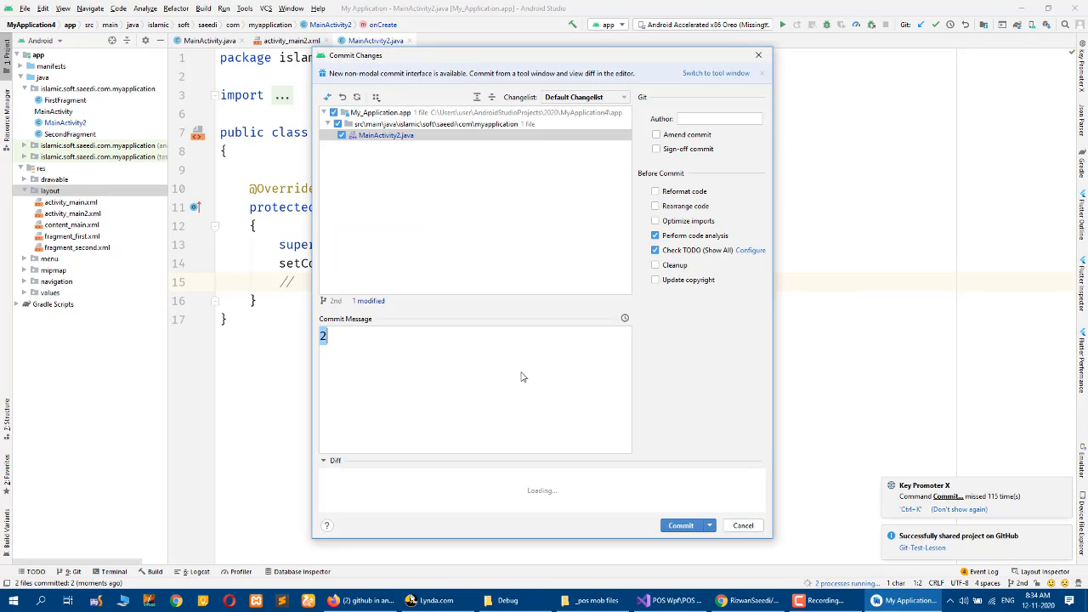
{"action": "left_click", "coordinate": [711, 525]}
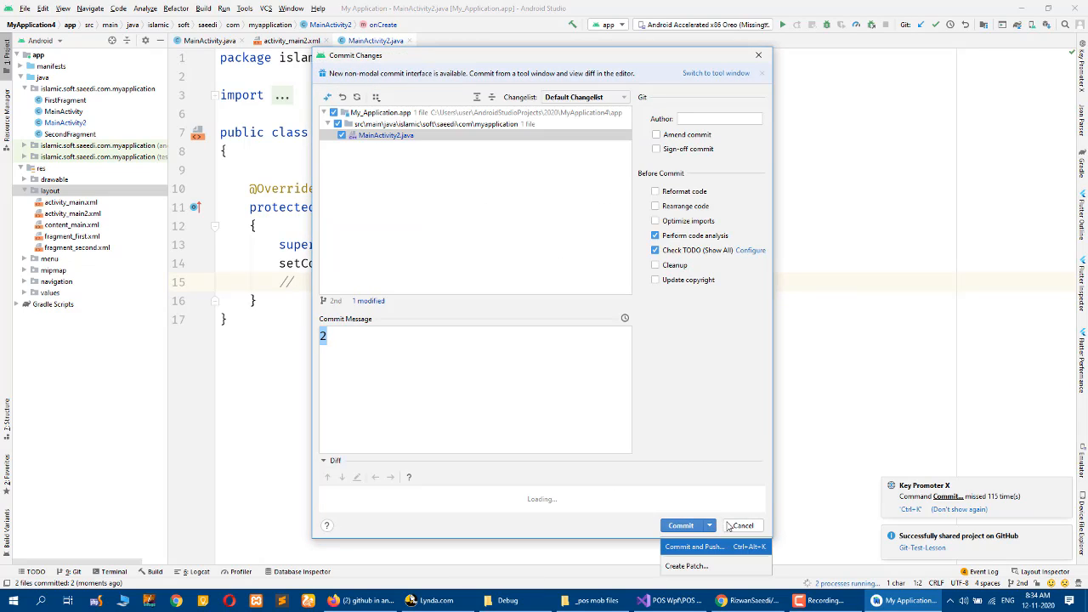
{"action": "left_click", "coordinate": [693, 546]}
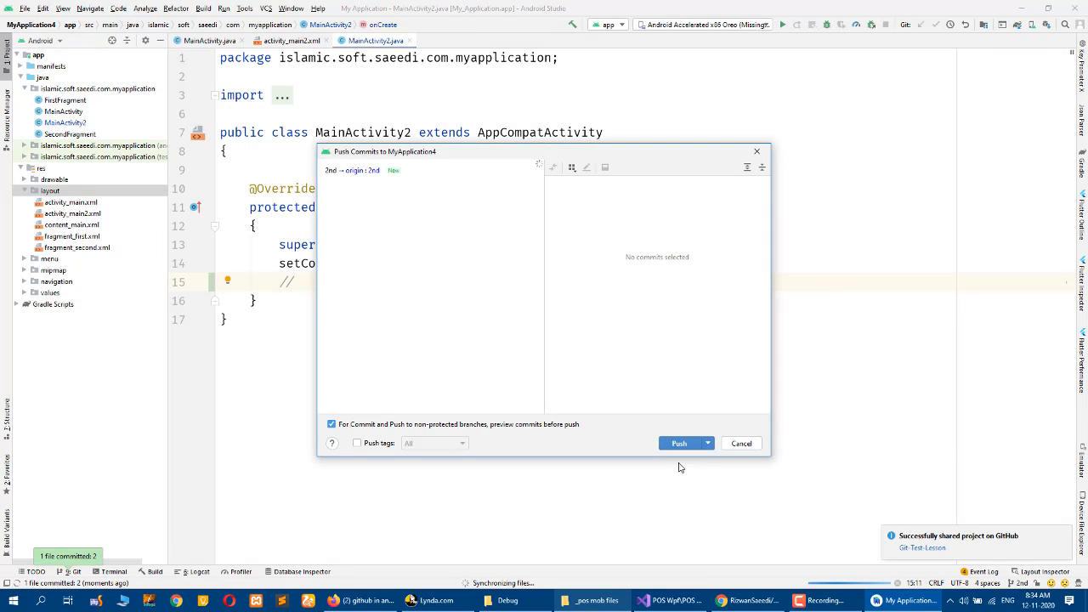
{"action": "left_click", "coordinate": [678, 444]}
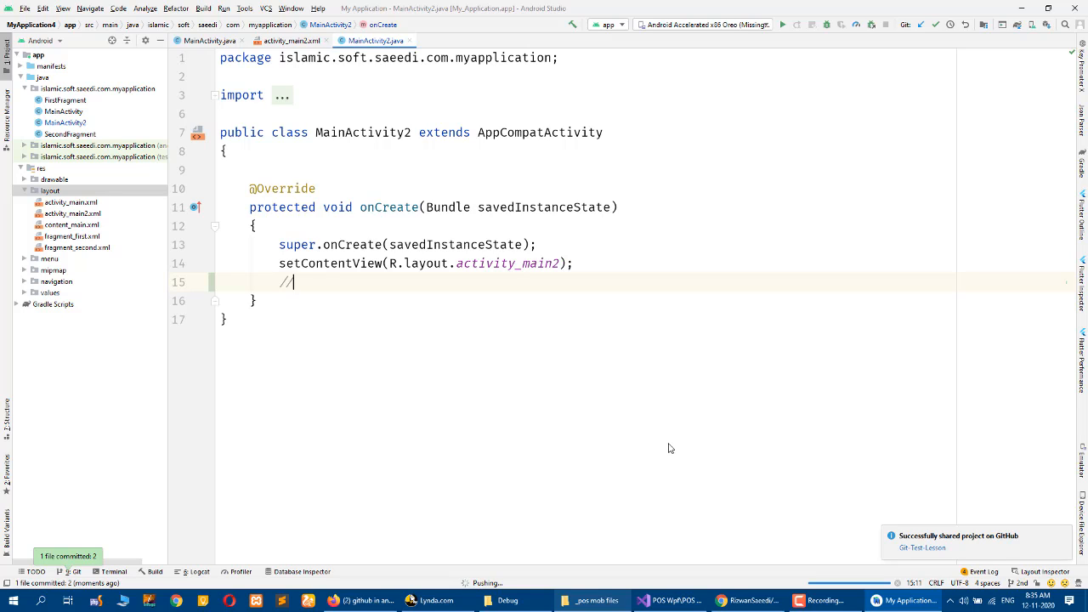
- Switch to Chrome, check the branch list of the Git-Test-Lesson repository, and reload the page
{"action": "left_click", "coordinate": [748, 600]}
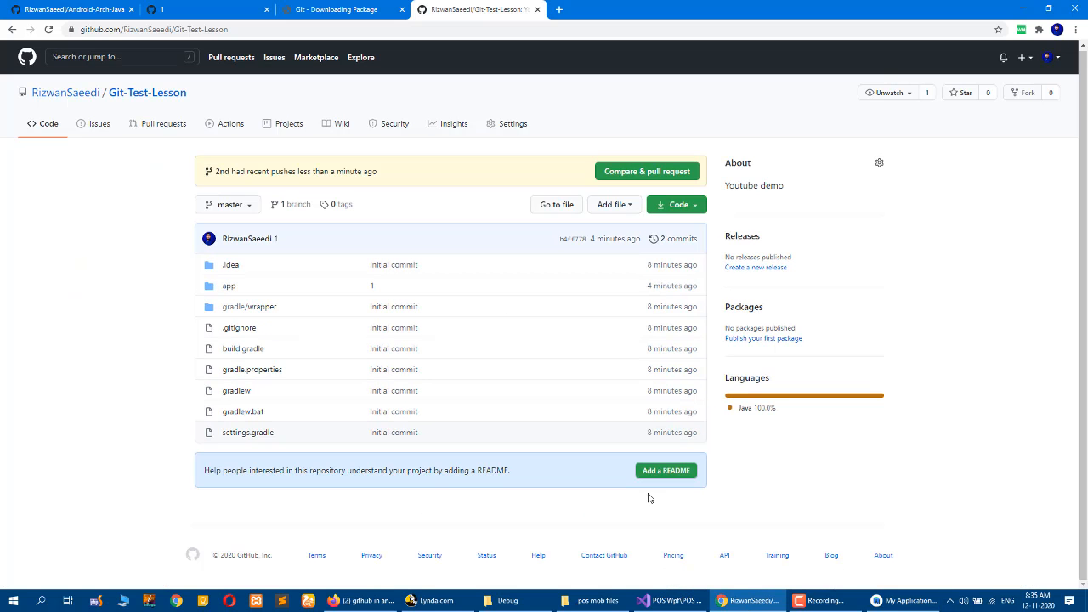
{"action": "left_click", "coordinate": [244, 210]}
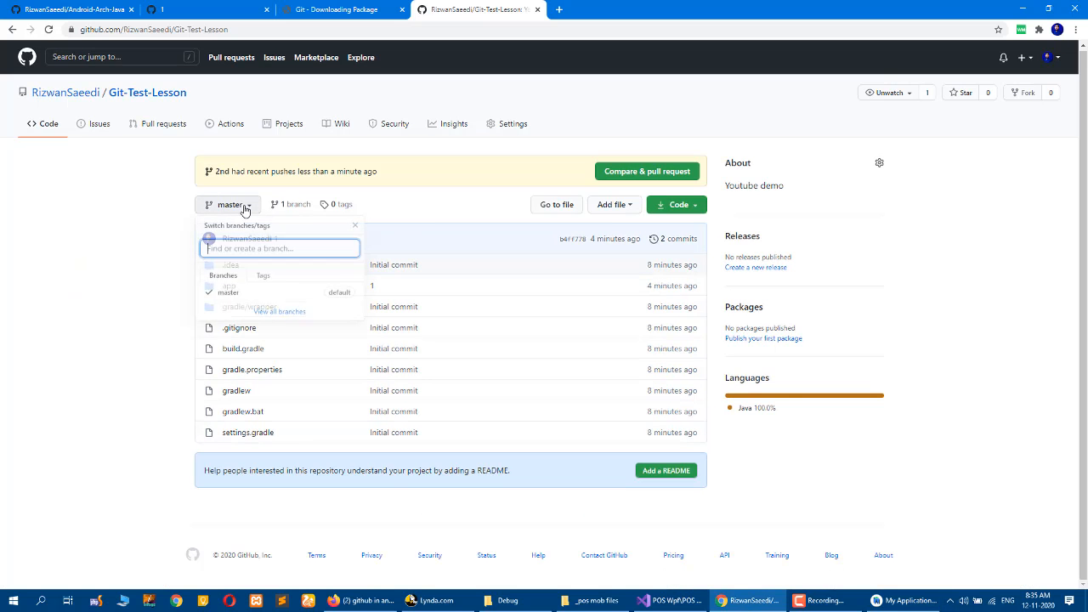
{"action": "left_click", "coordinate": [48, 29]}
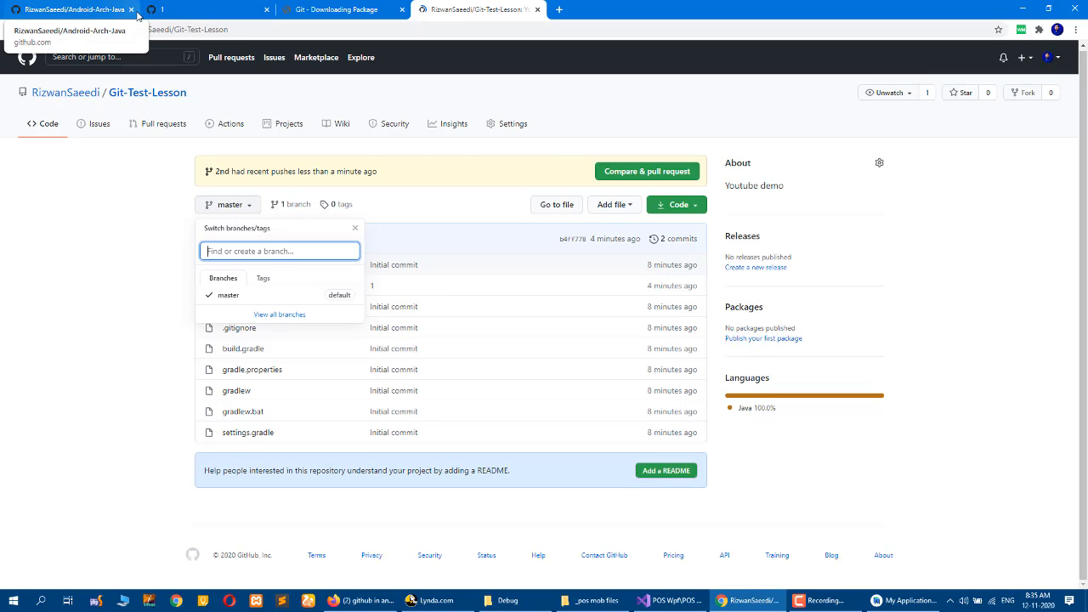
- Close the Android-Arch-Java and "1" browser tabs, and show the branch list of the reloaded Git-Test-Lesson repository
{"action": "left_click", "coordinate": [111, 10]}
{"action": "left_click", "coordinate": [131, 9]}
{"action": "left_click", "coordinate": [132, 9]}
{"action": "left_click", "coordinate": [195, 9]}
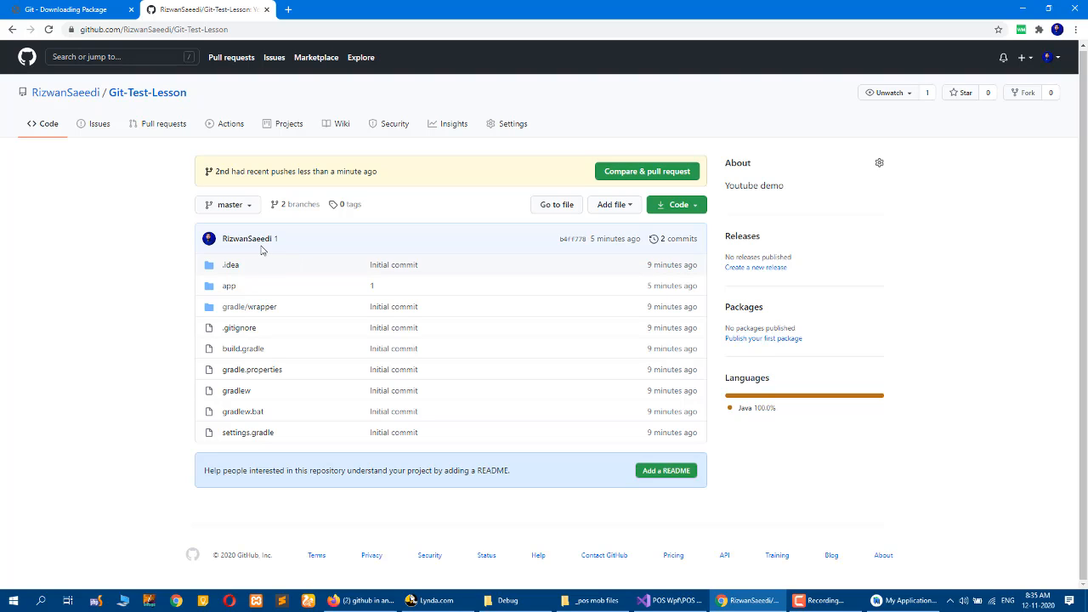
{"action": "left_click", "coordinate": [246, 206]}
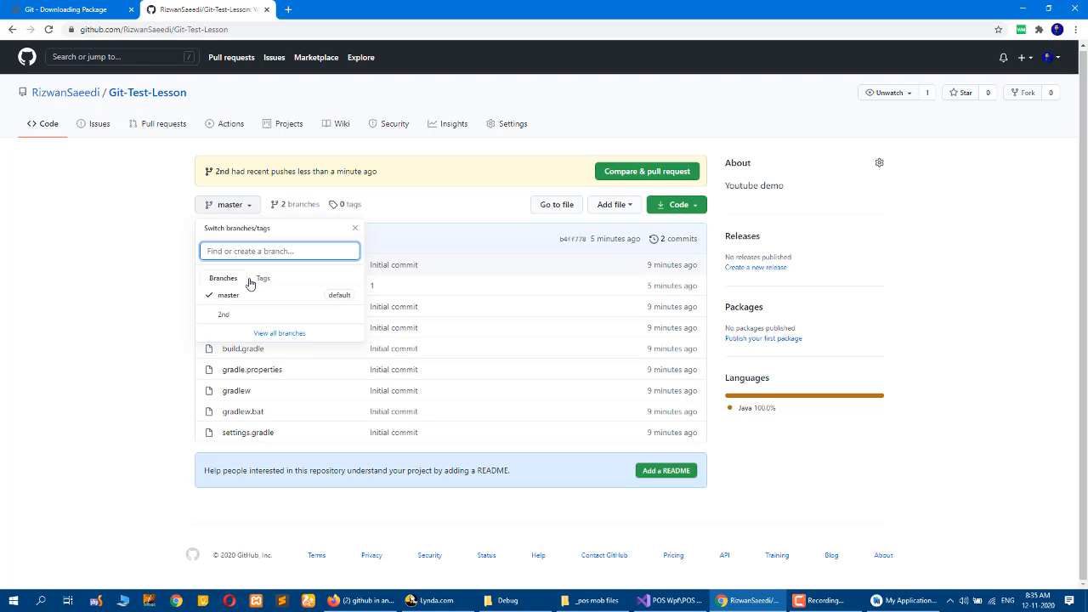